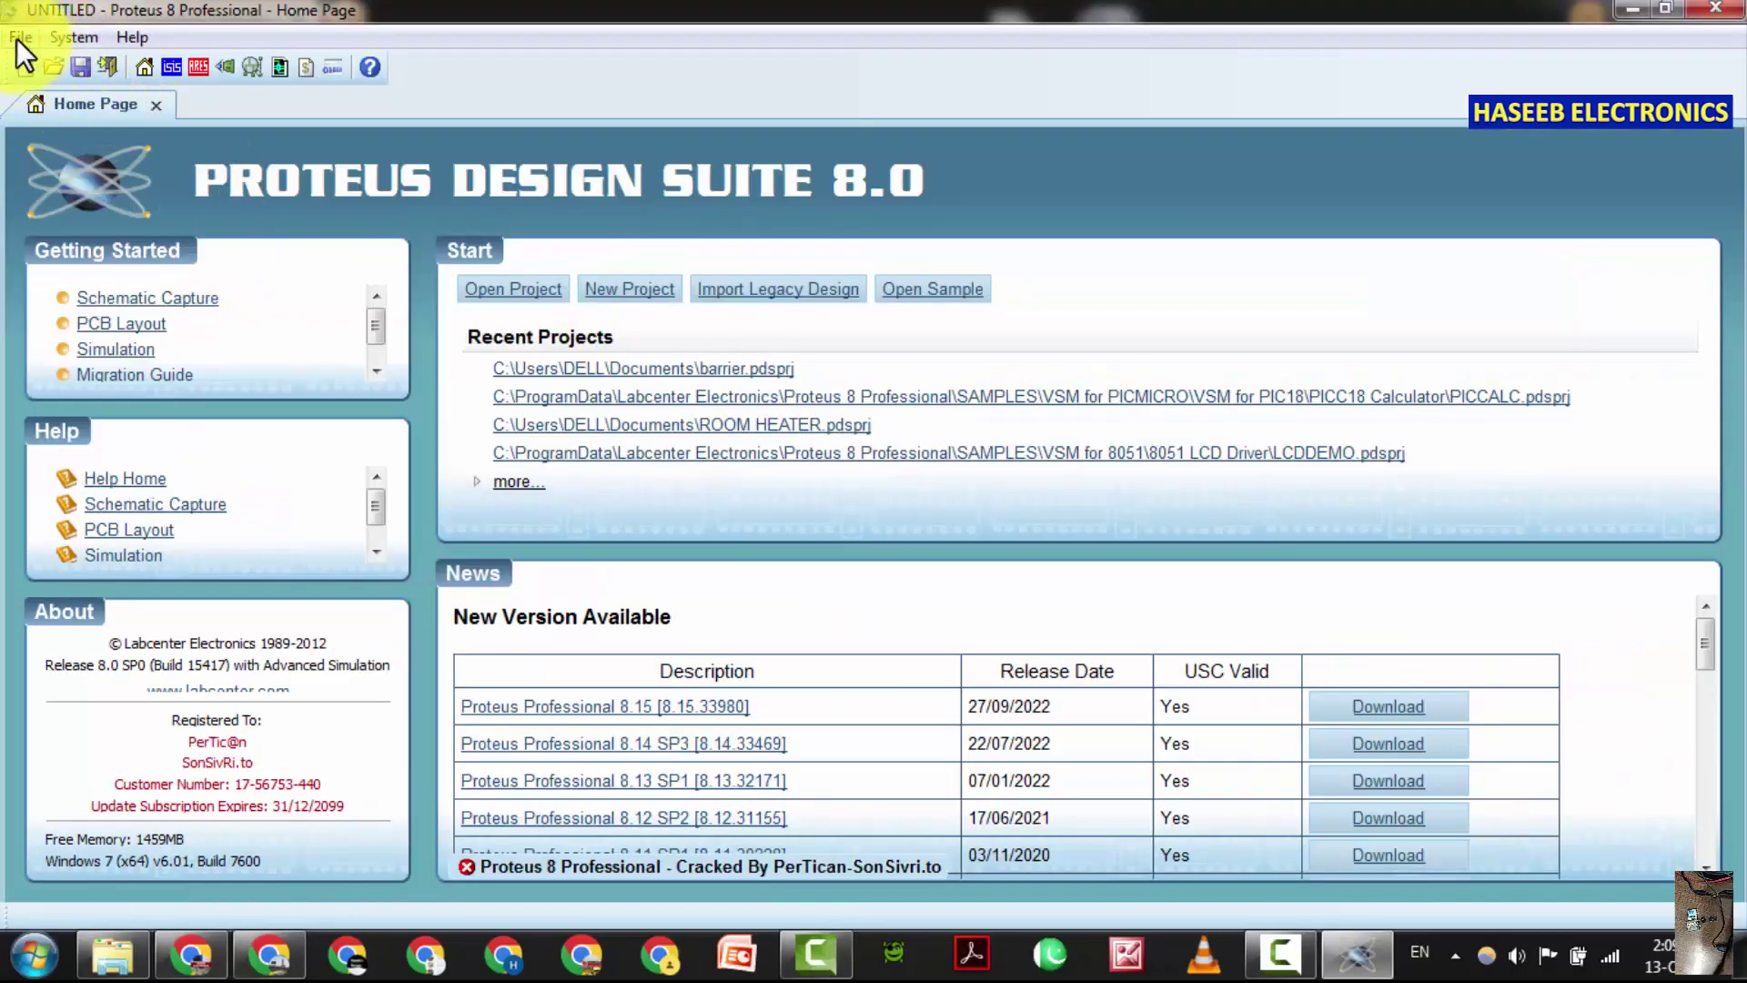
Create a new project named barrier control.pdsprj with a Landscape A4 schematic, no PCB layout and no firmware project
left_click(18, 38)
left_click(64, 72)
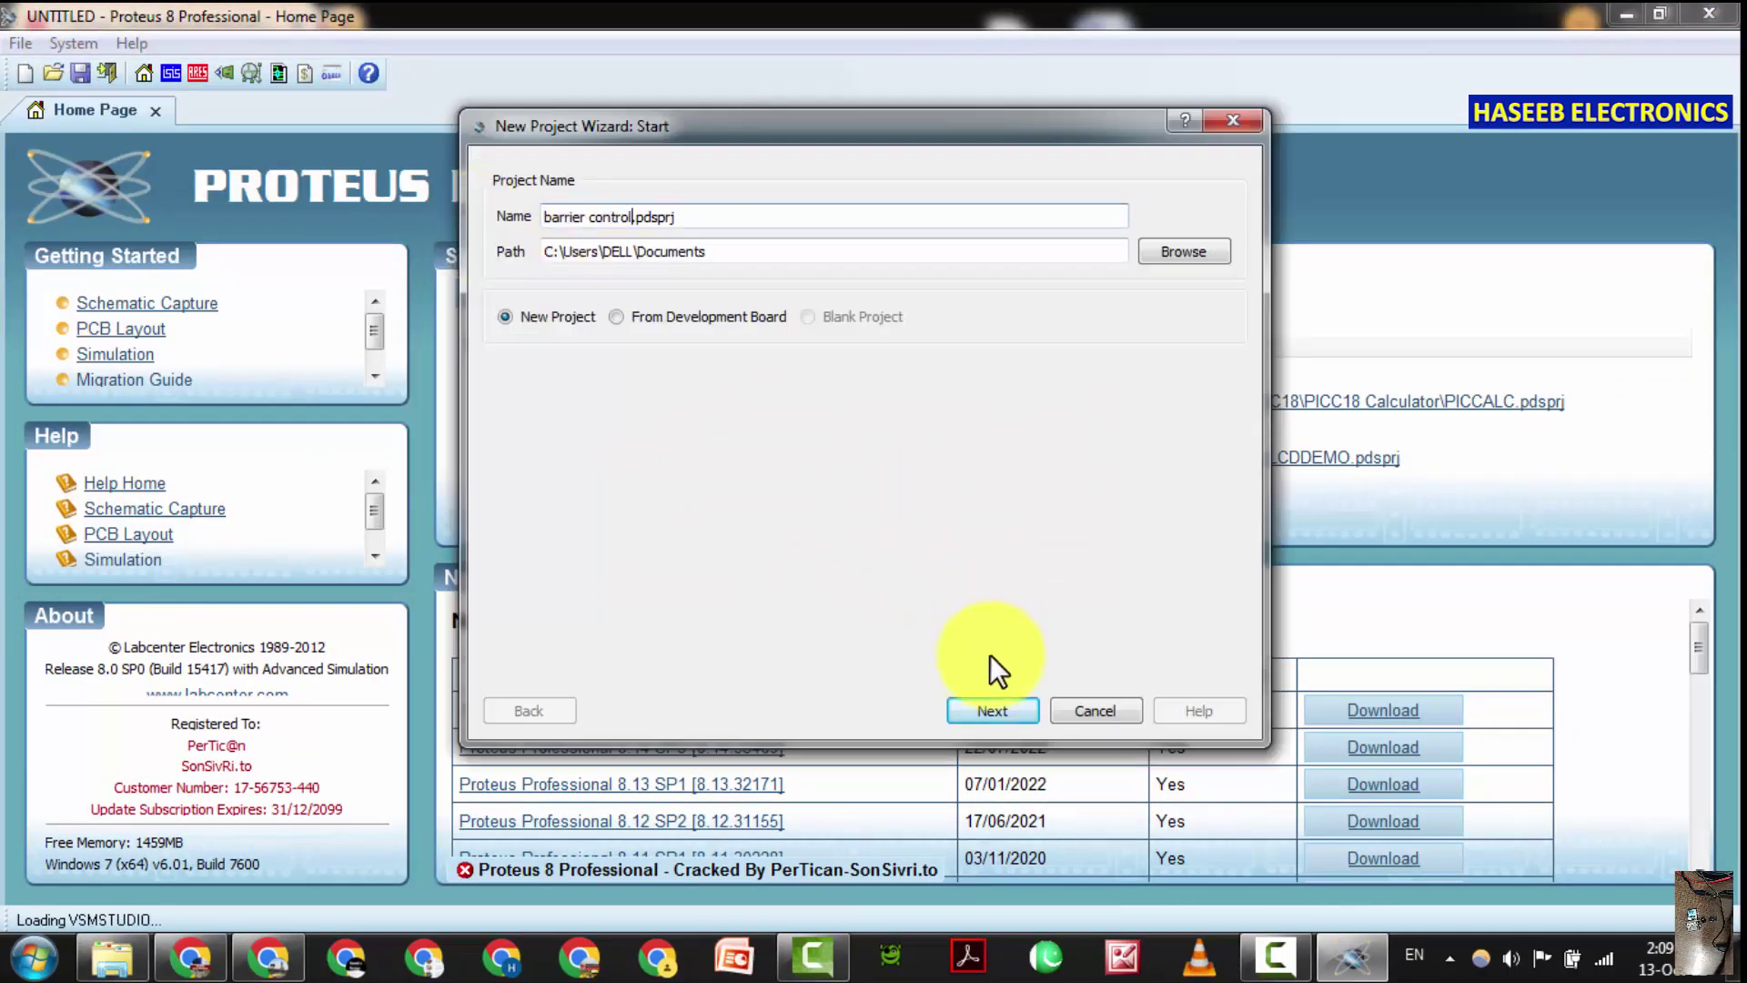
left_click(996, 699)
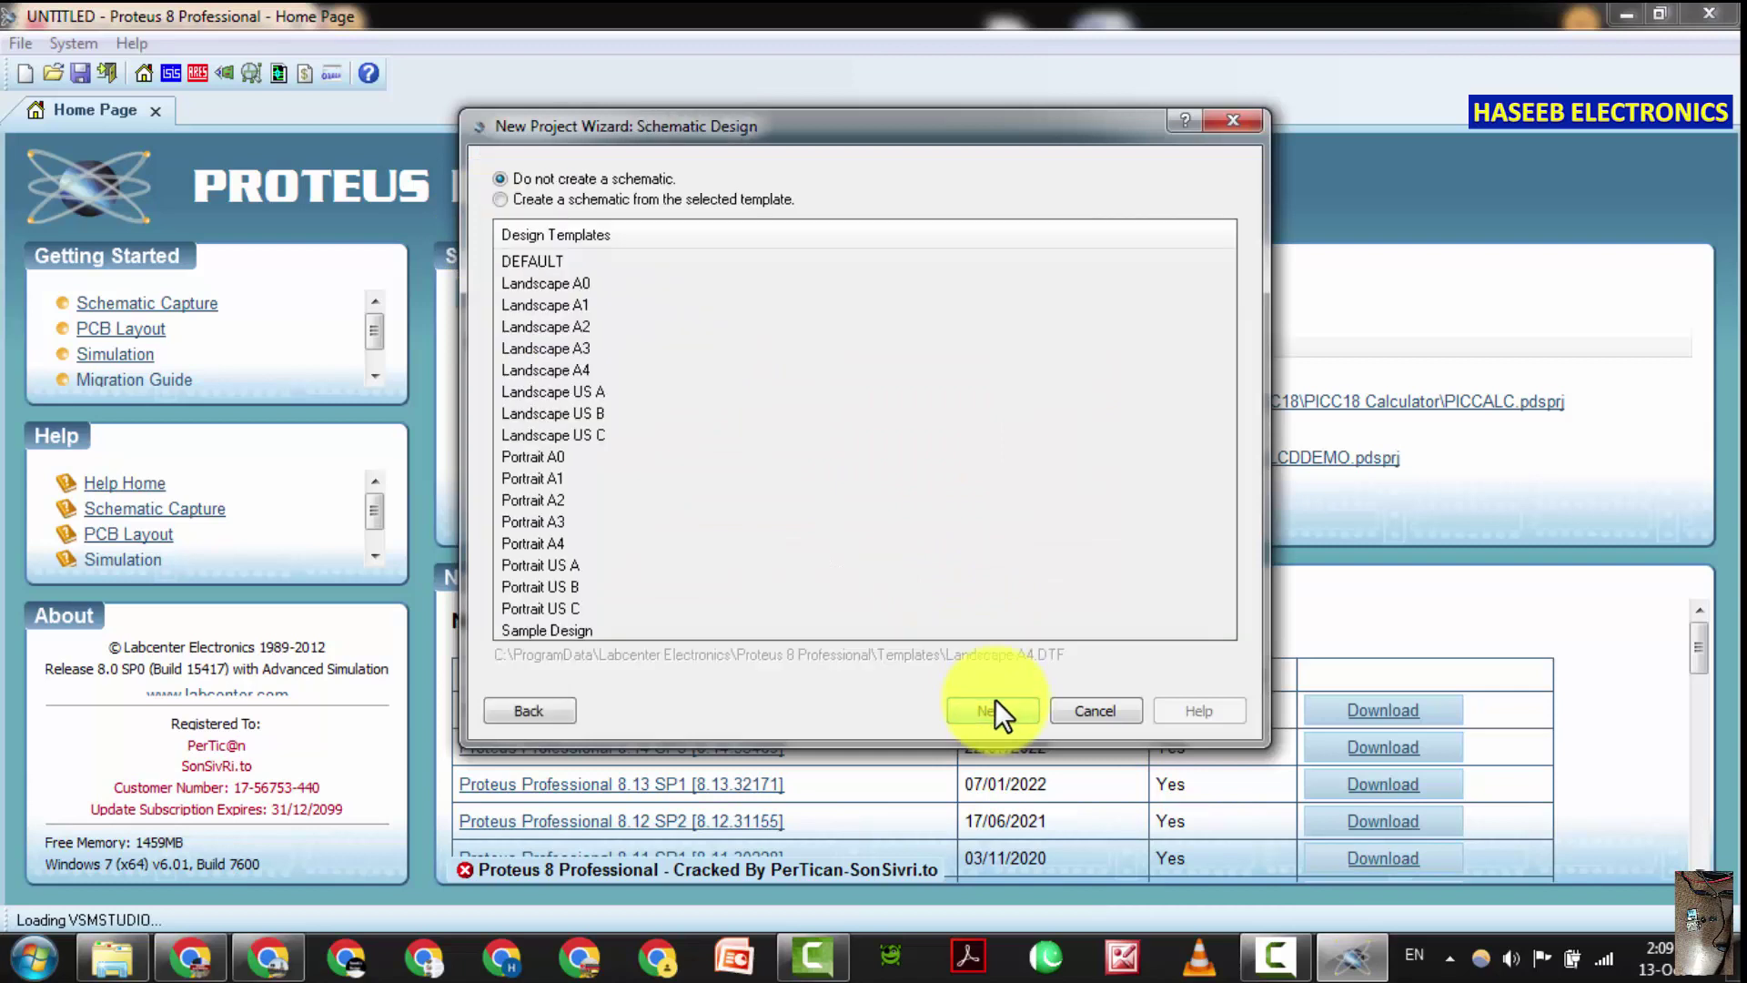
left_click(528, 199)
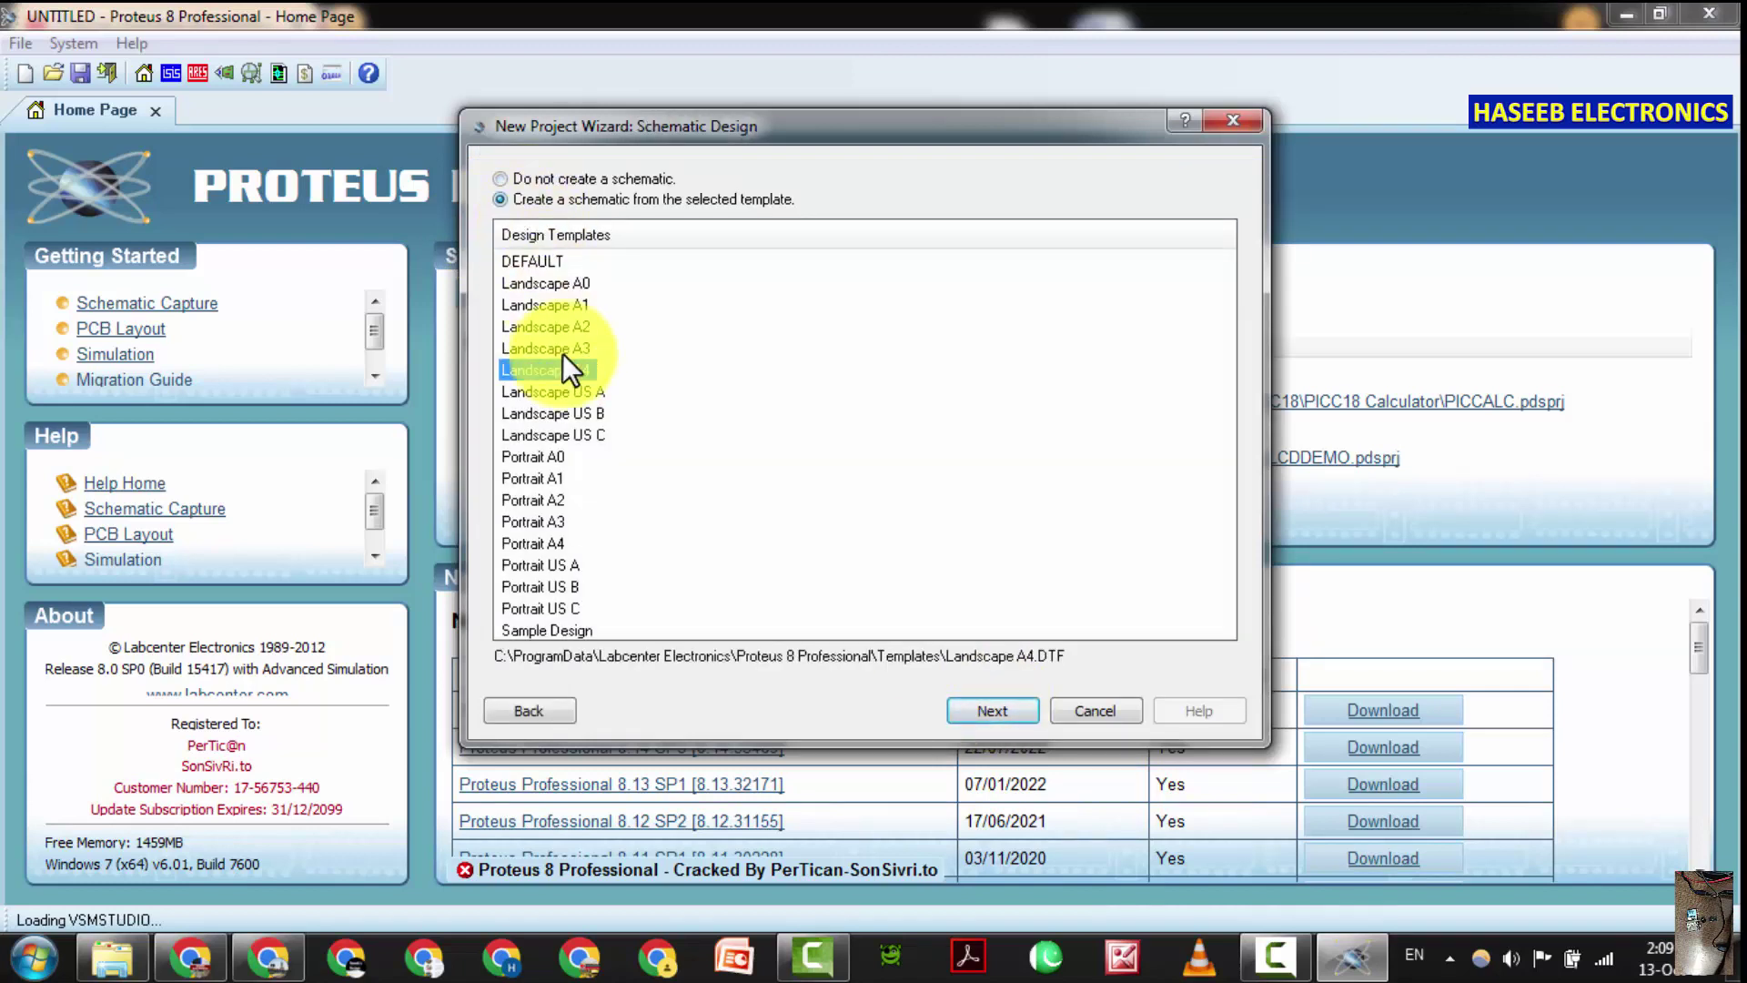
left_click(1016, 708)
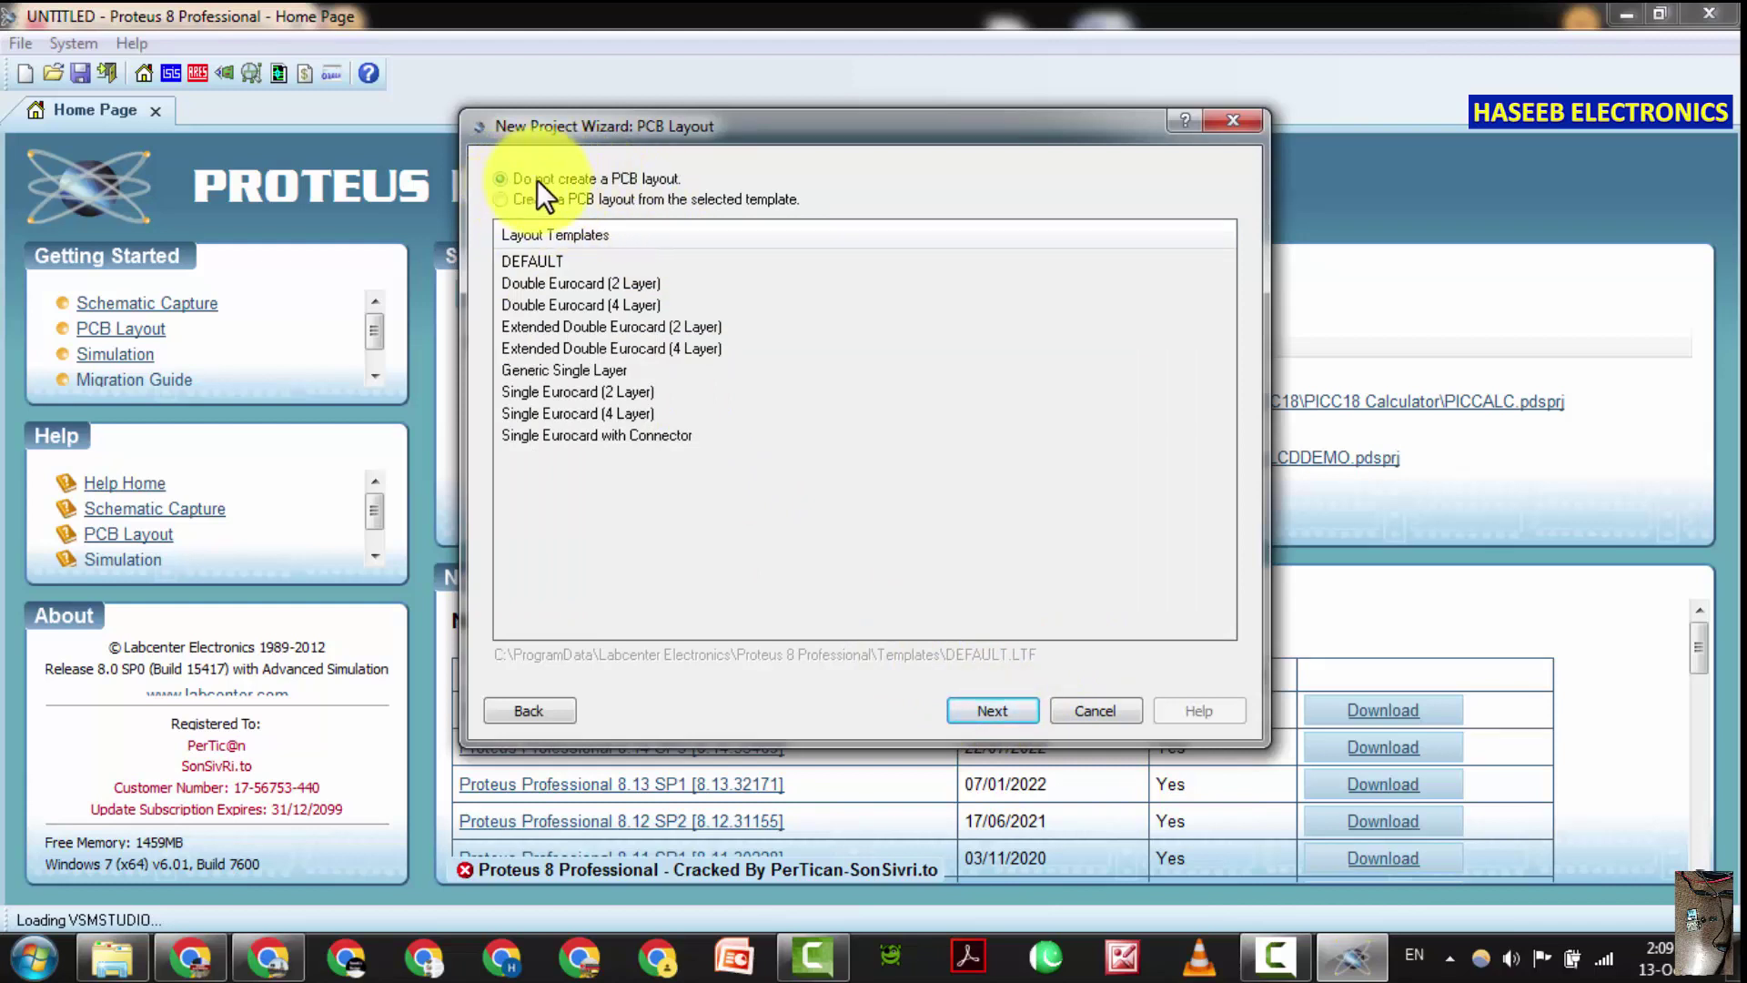
left_click(977, 708)
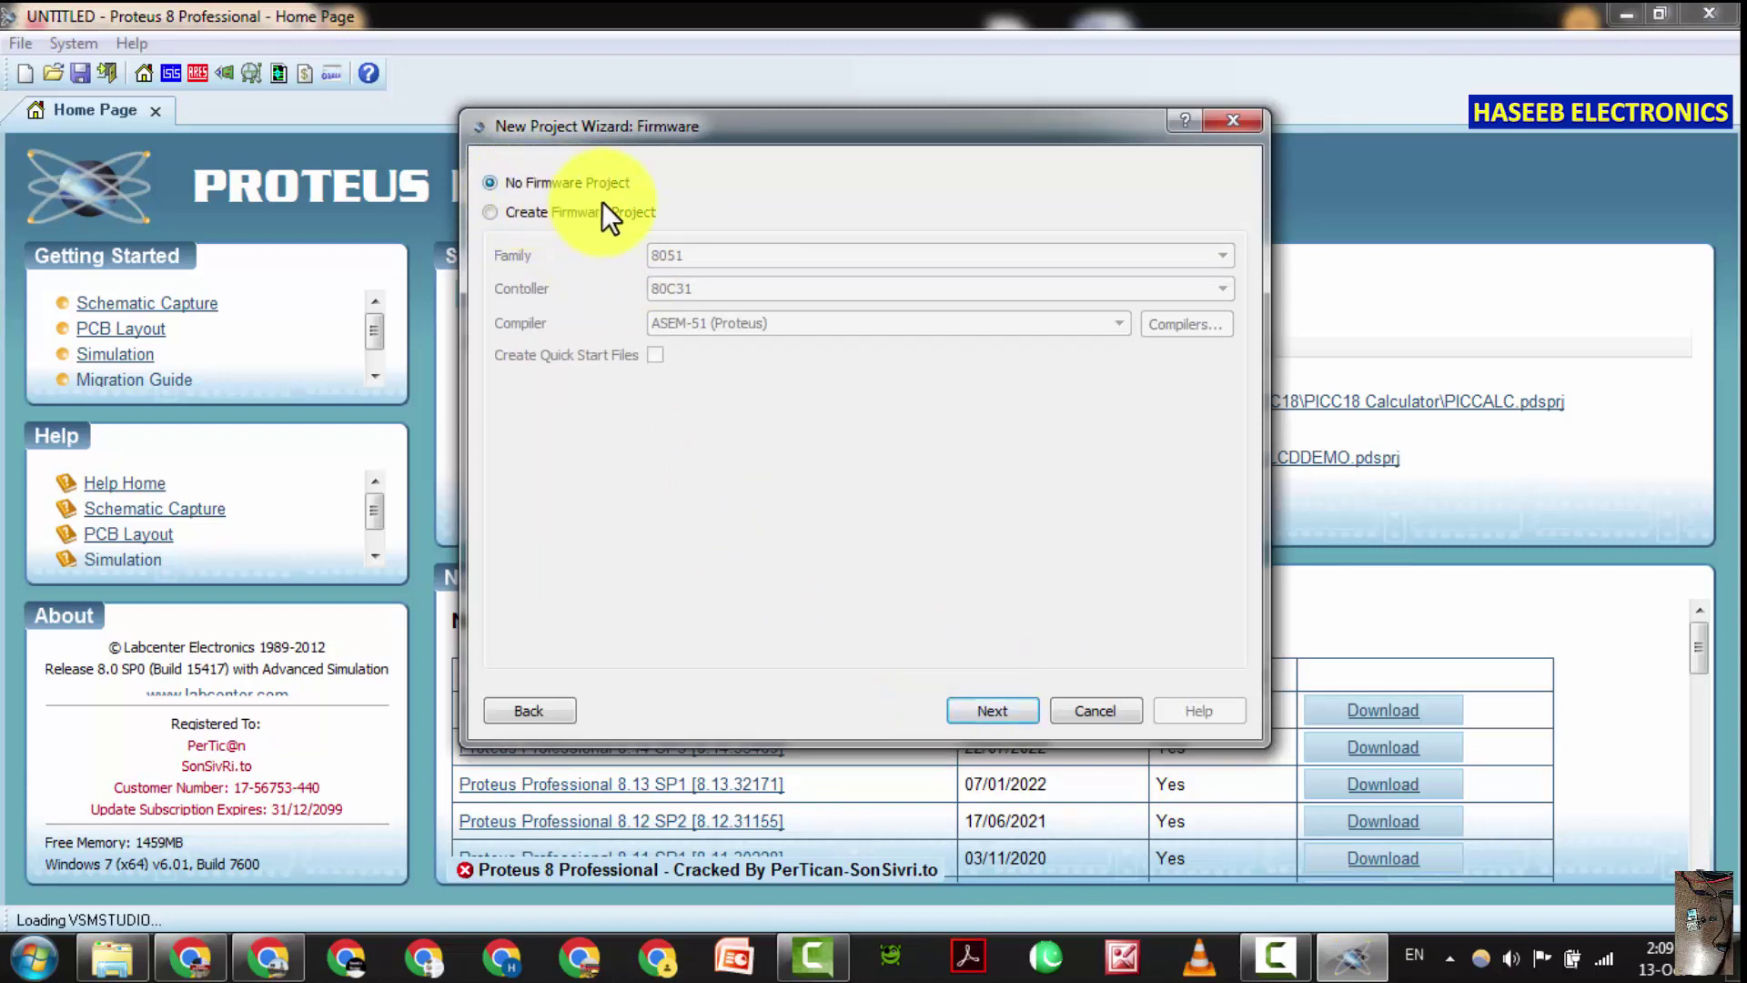
left_click(1009, 713)
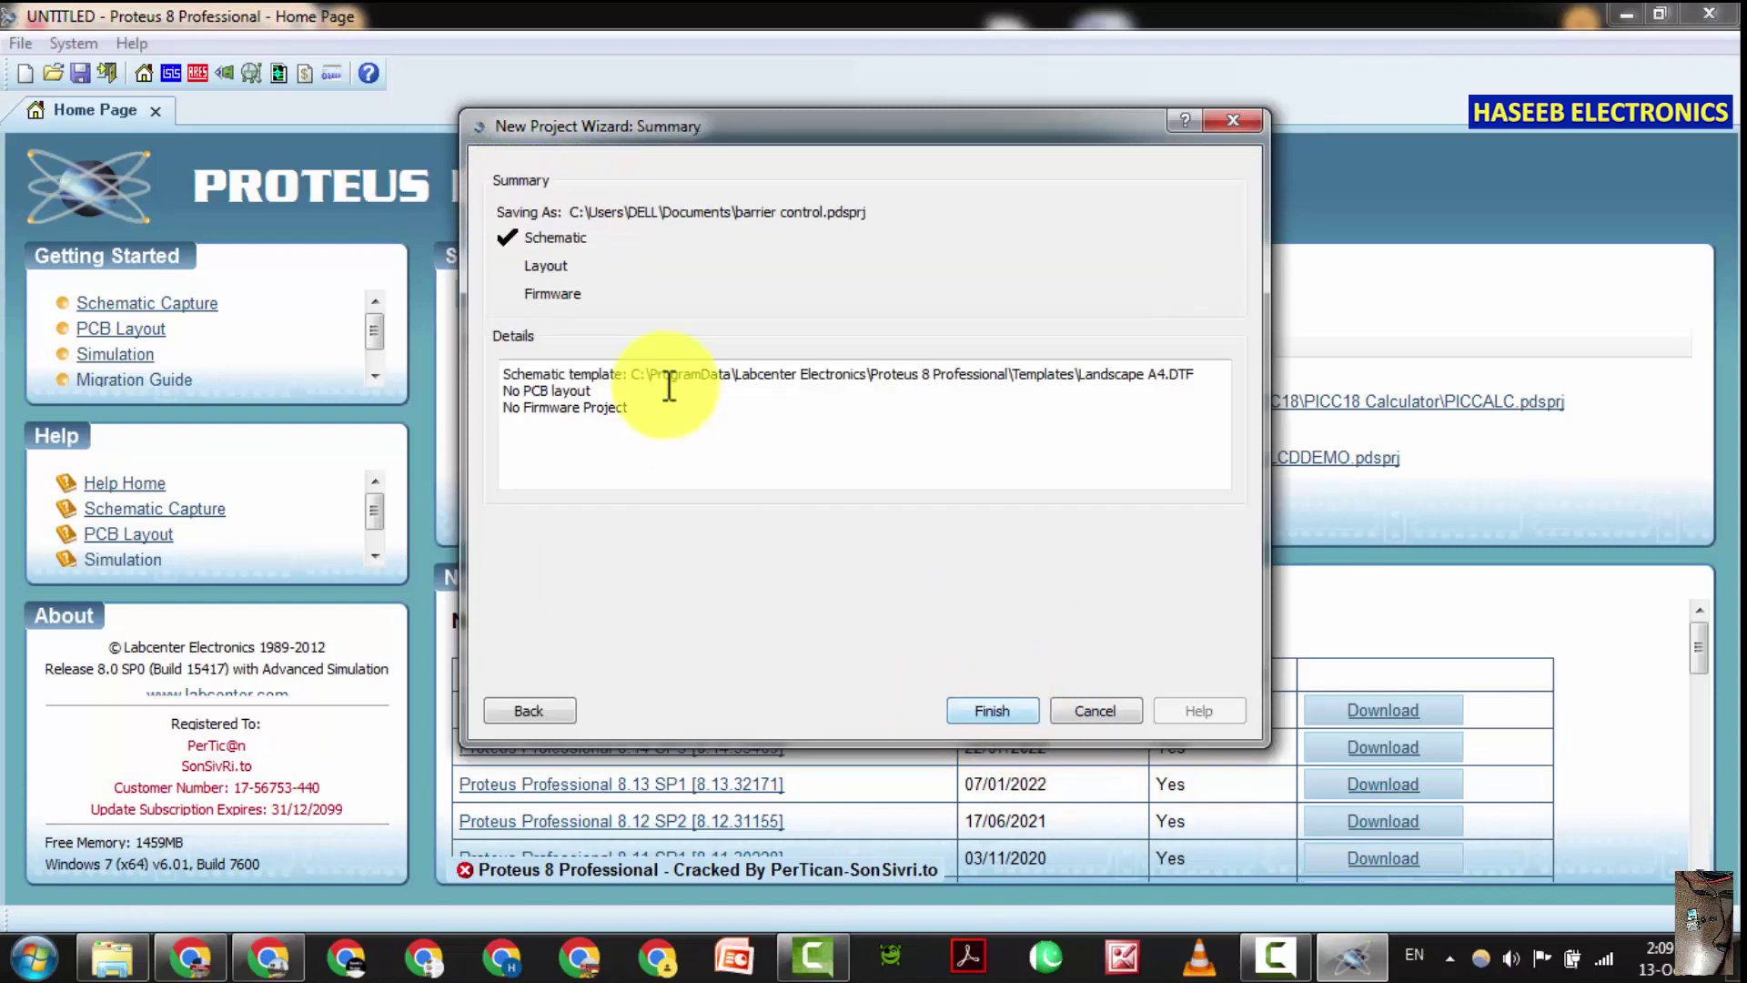
left_click(992, 711)
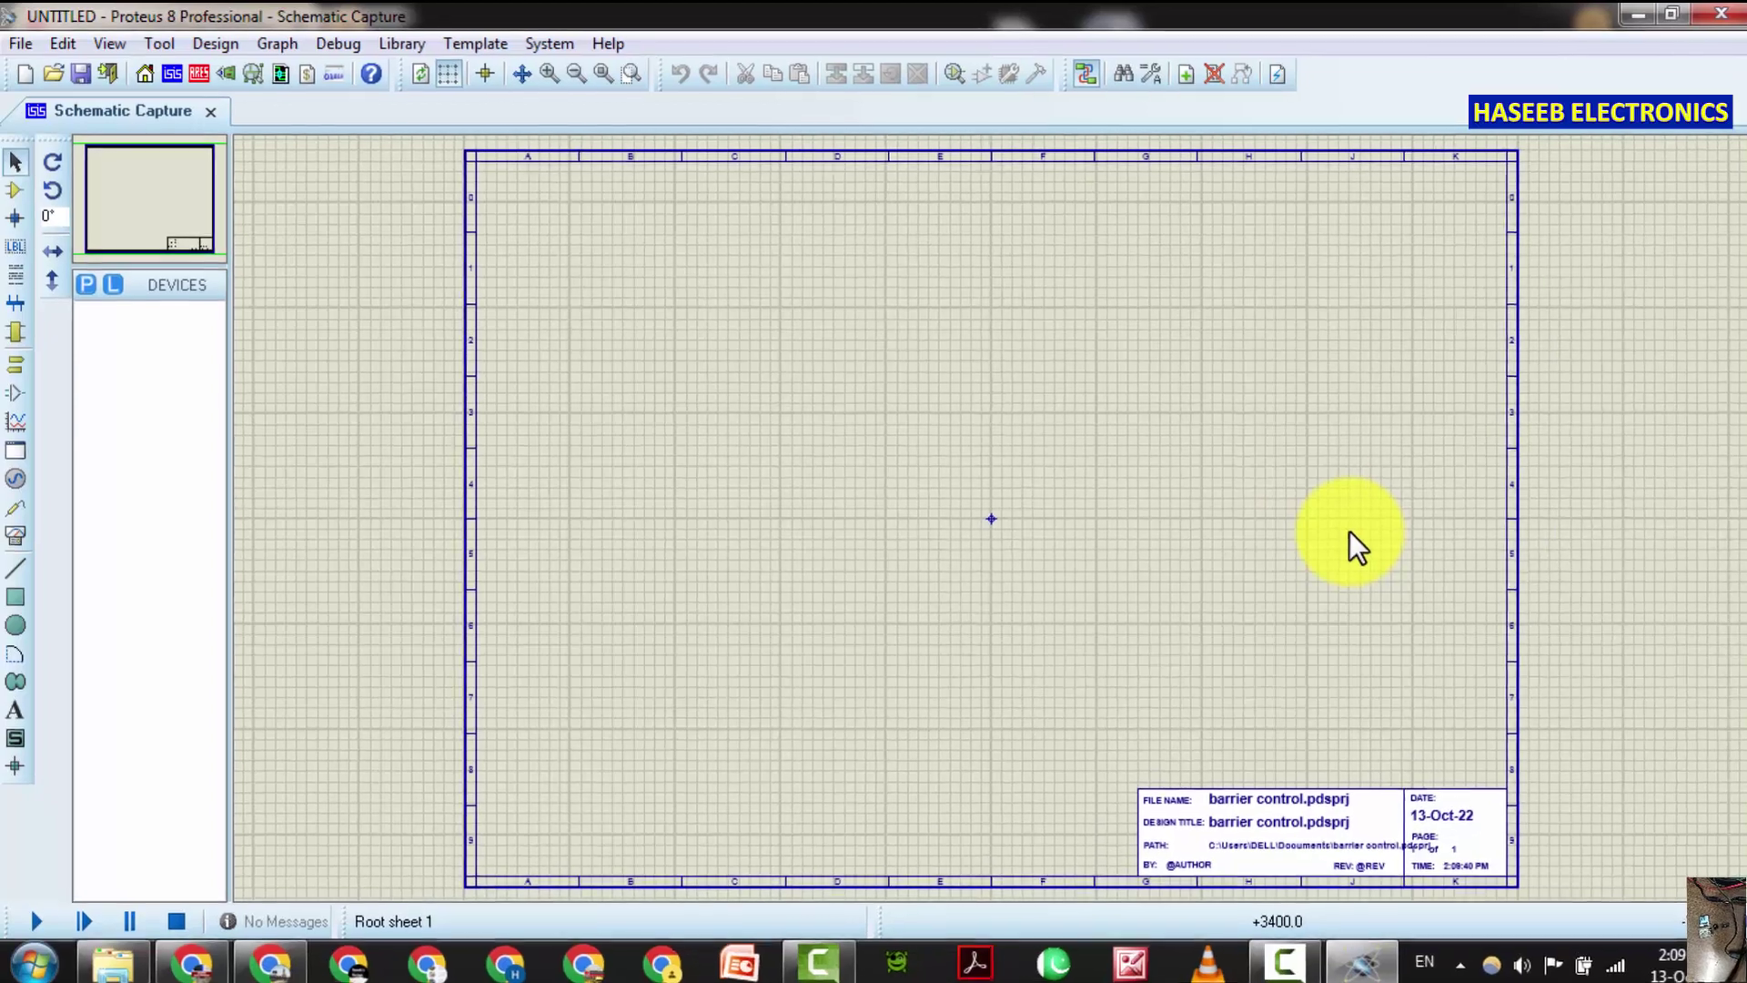
Find the simple DC MOTOR model from the ACTIVE library and place it in the right part of the sheet
key("p")
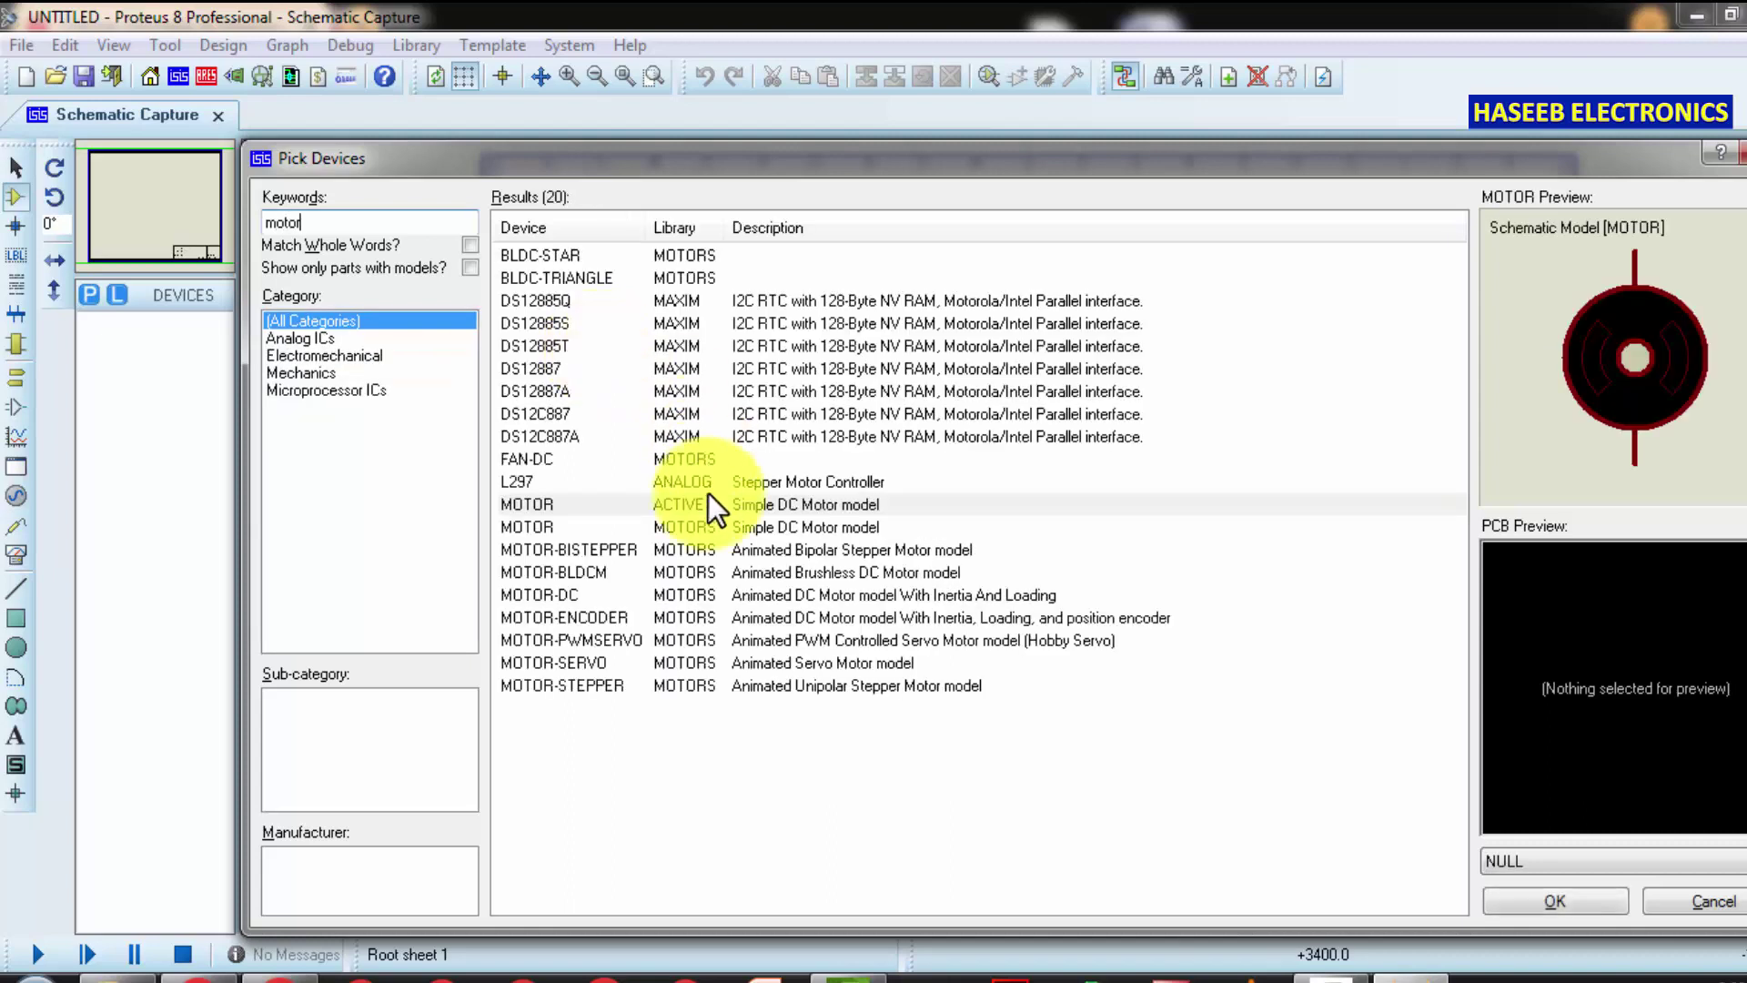
left_click(690, 504)
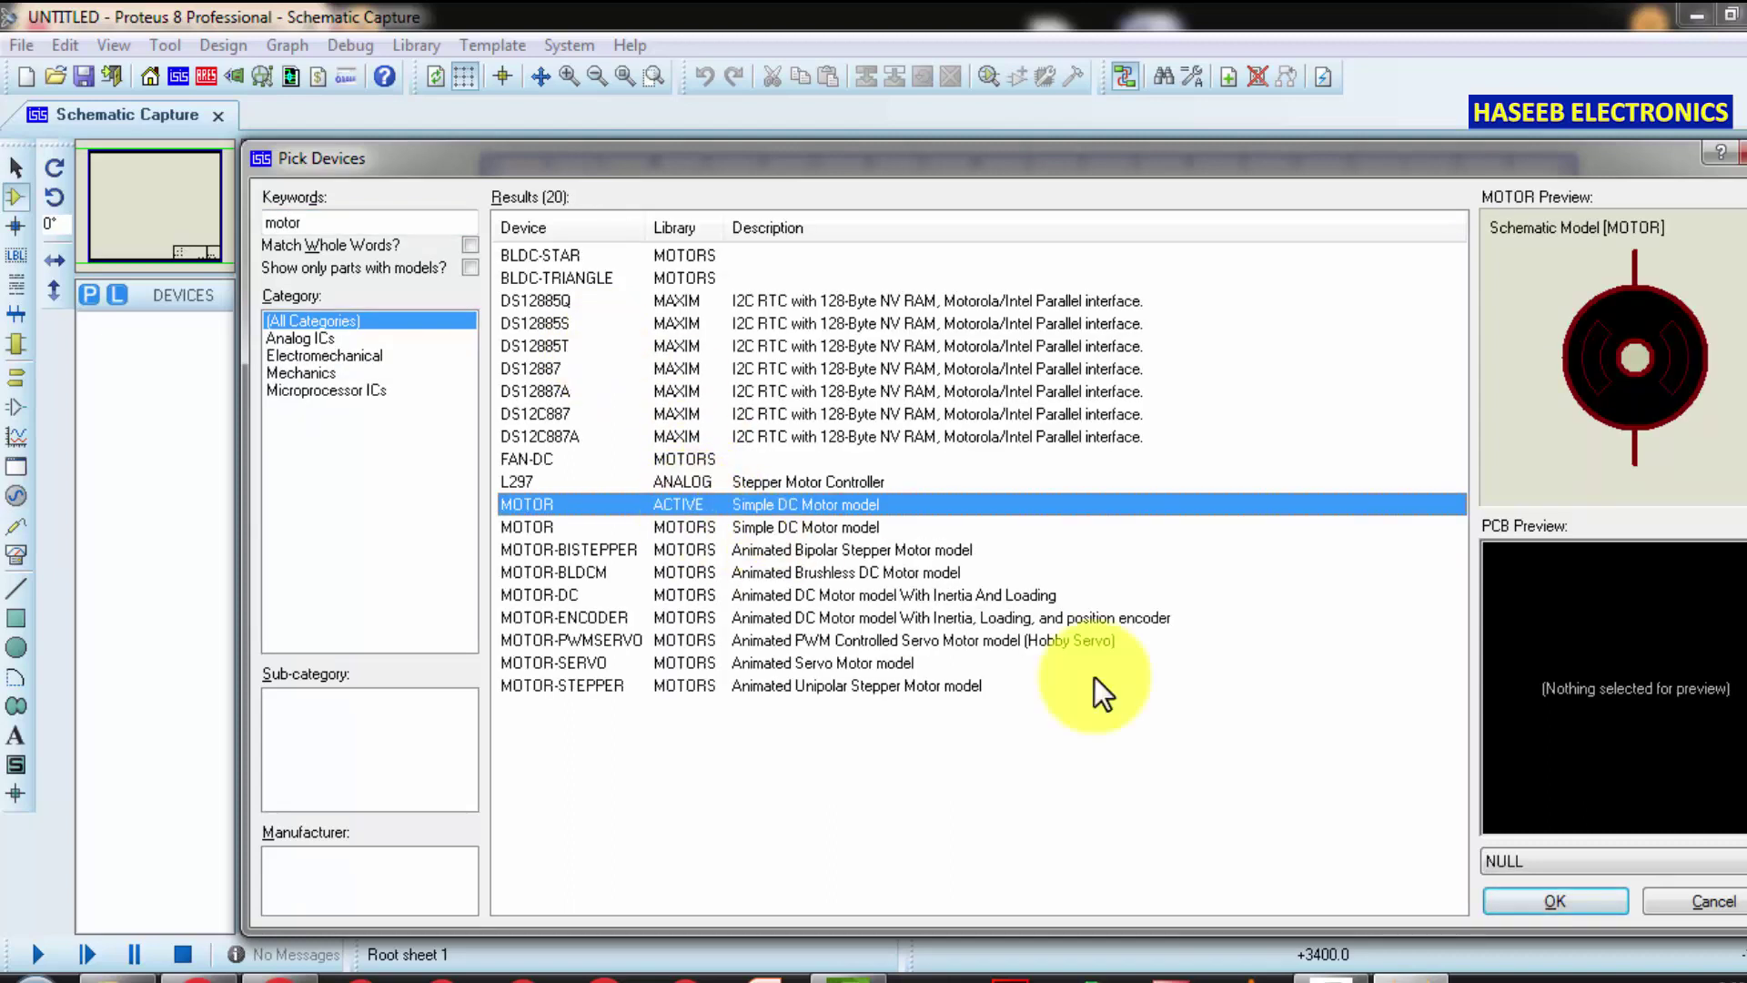
left_click(1538, 901)
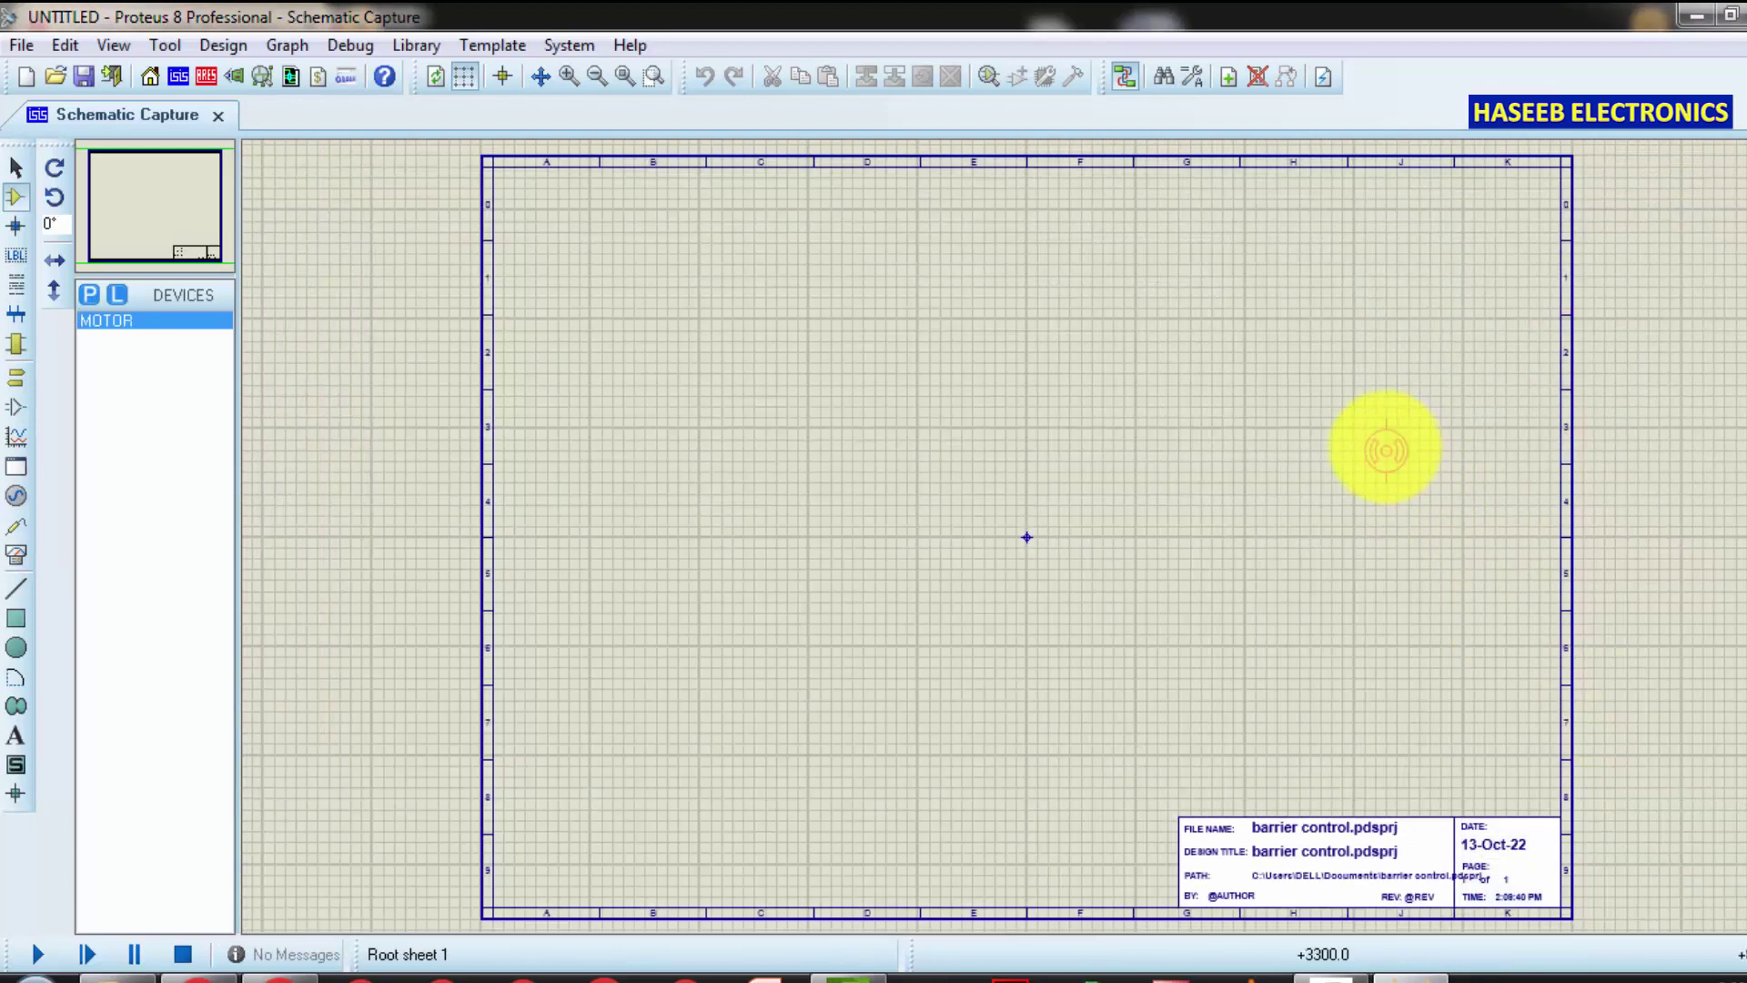
left_click(1341, 461)
Find the BATTERY DC voltage source from the ACTIVE library and place it in the left part of the sheet
scroll(1342, 461, "up", 2)
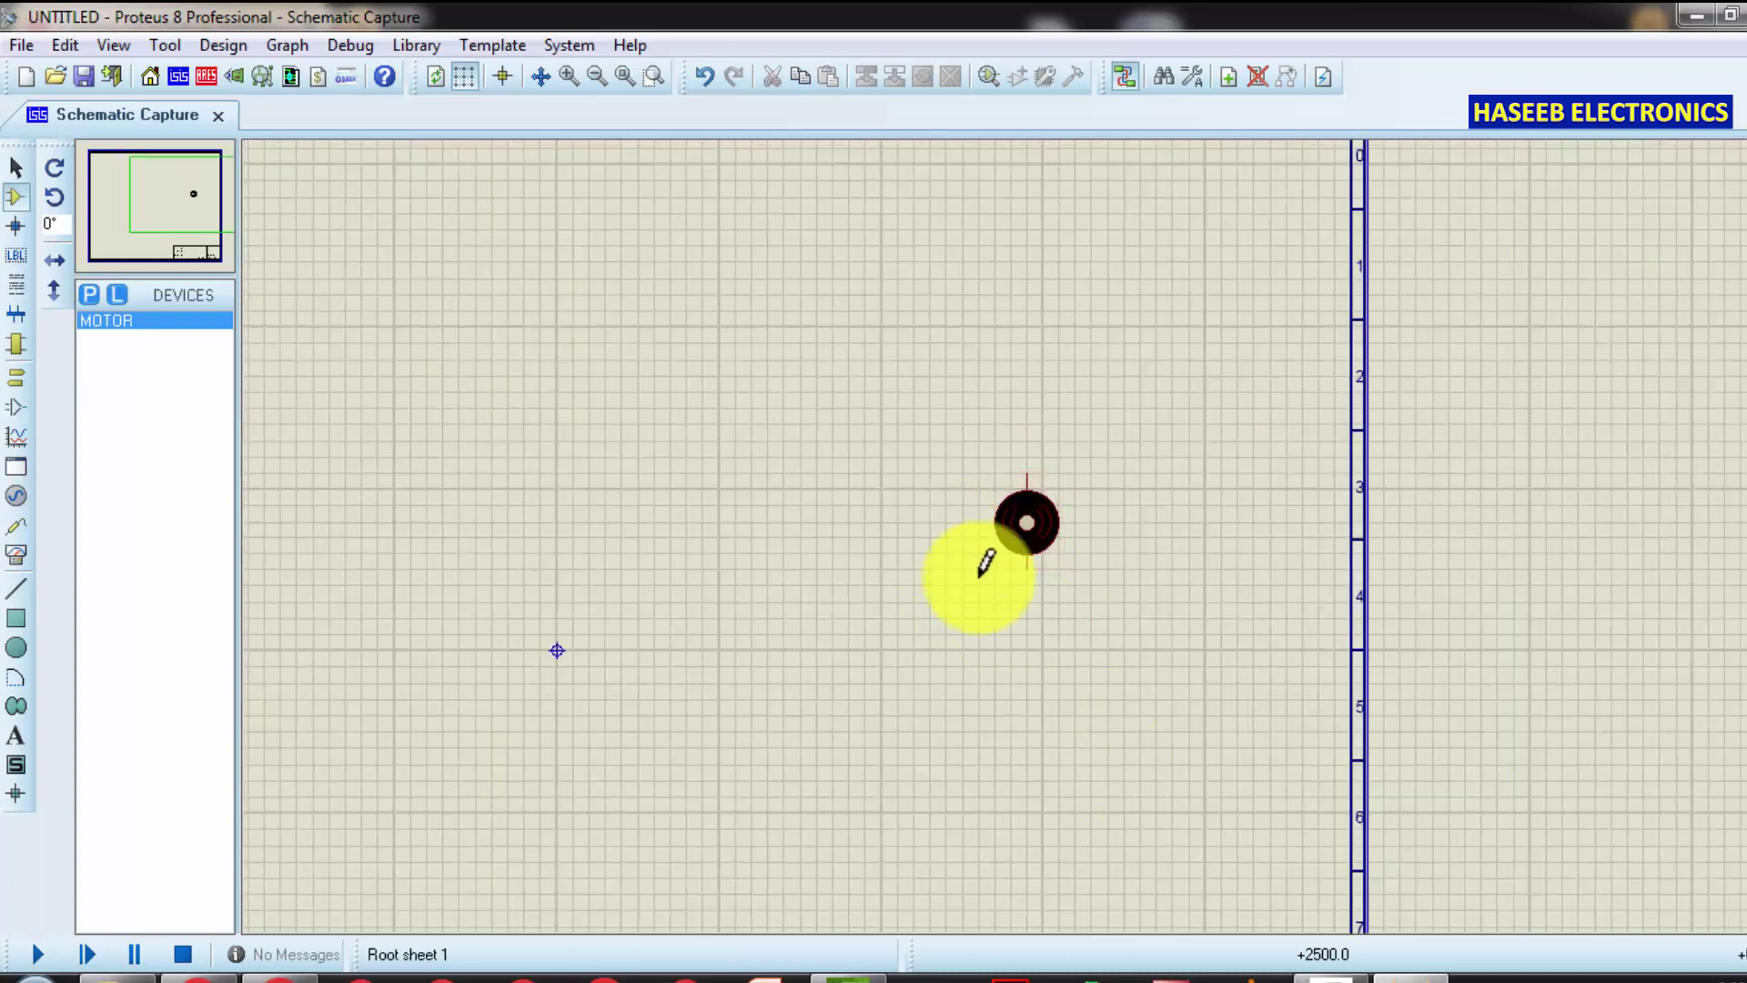
type("atery")
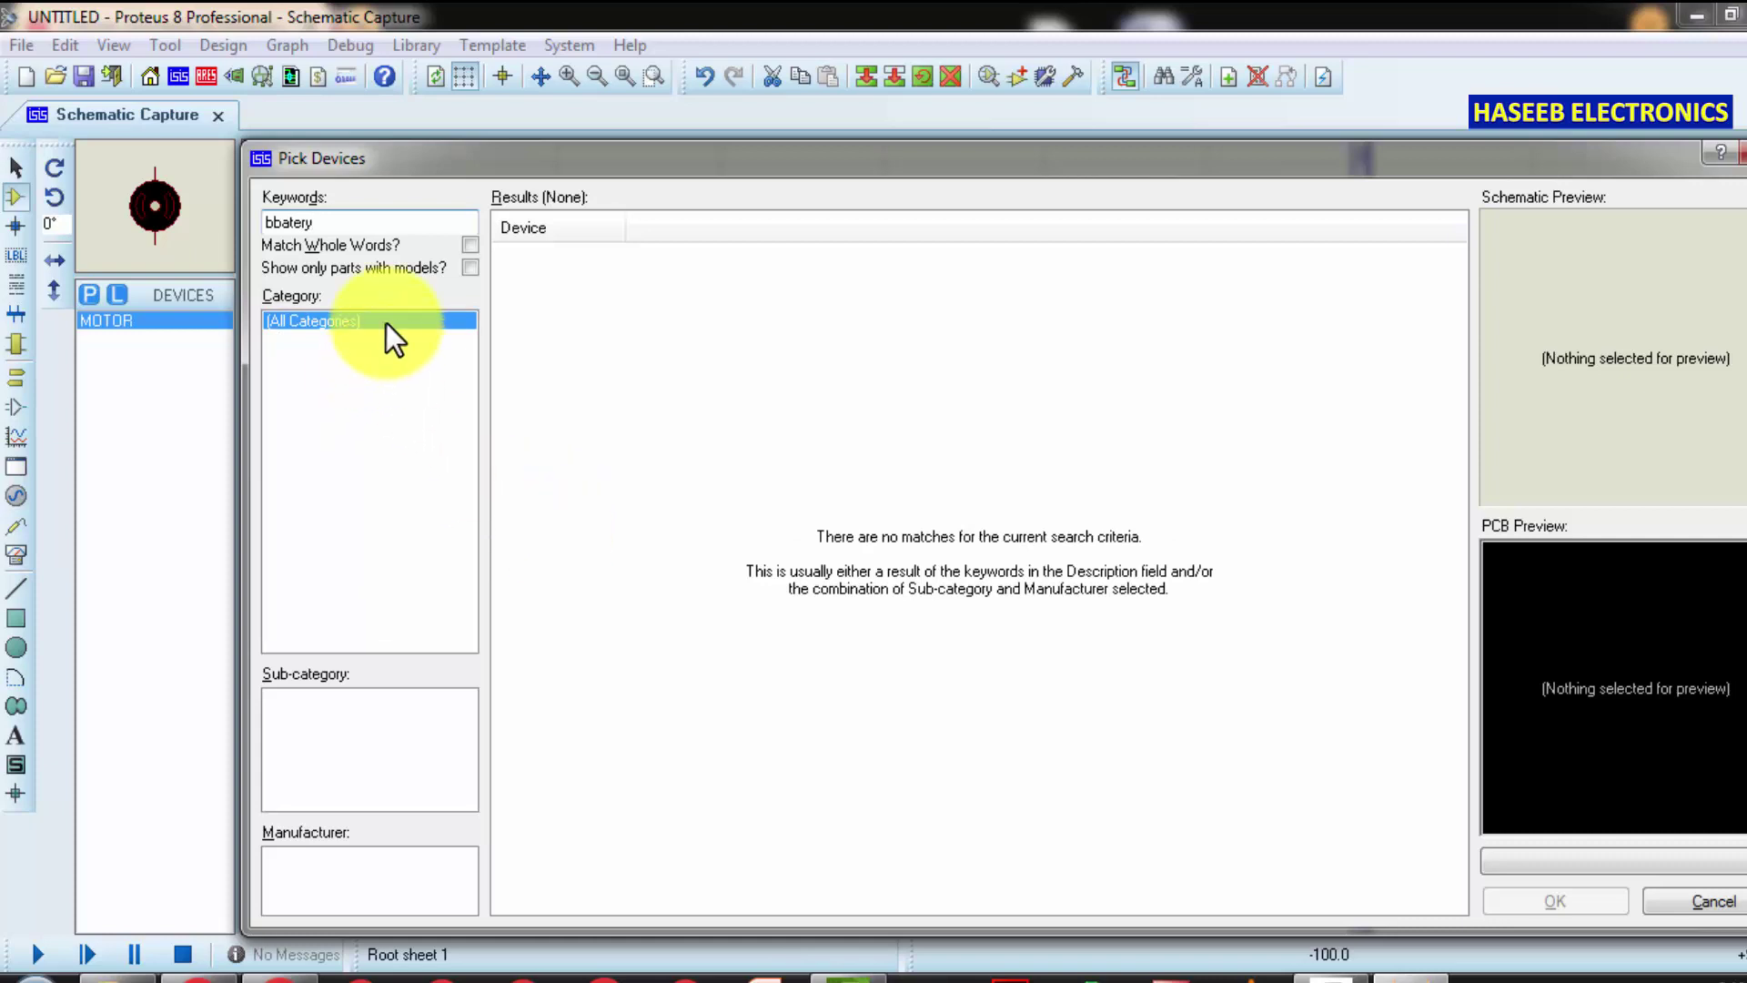
key("ctrl+a")
type("battery")
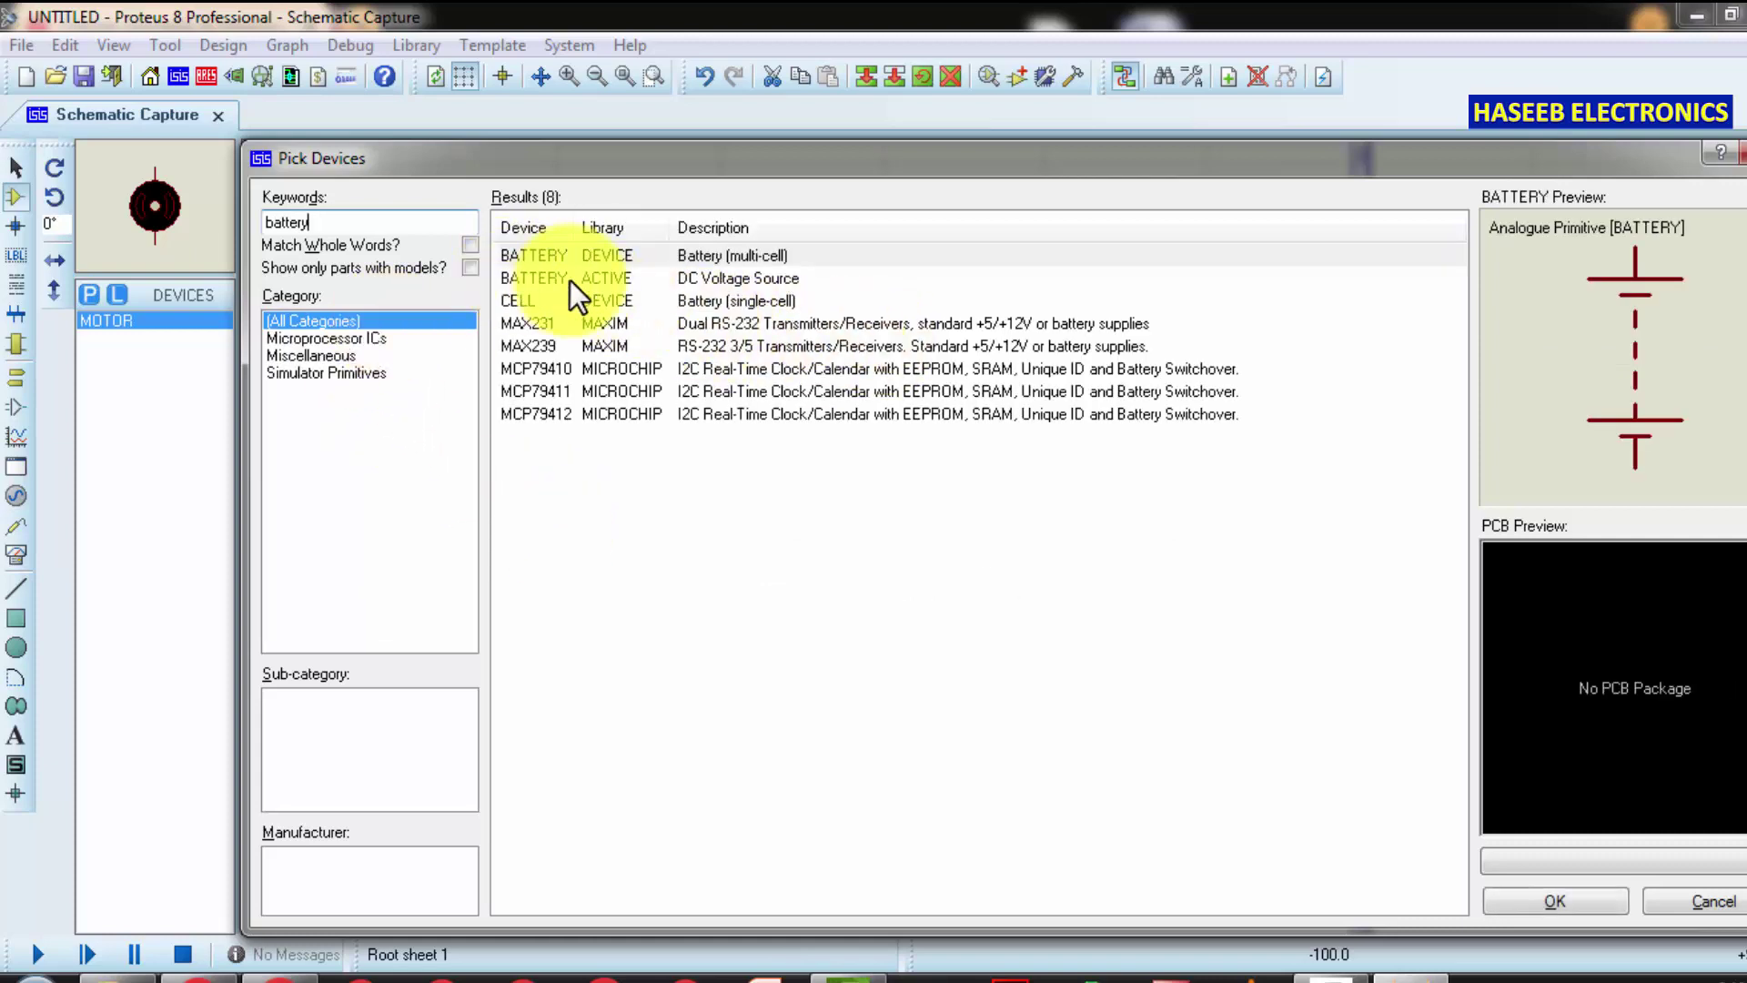
left_click(683, 278)
left_click(1498, 910)
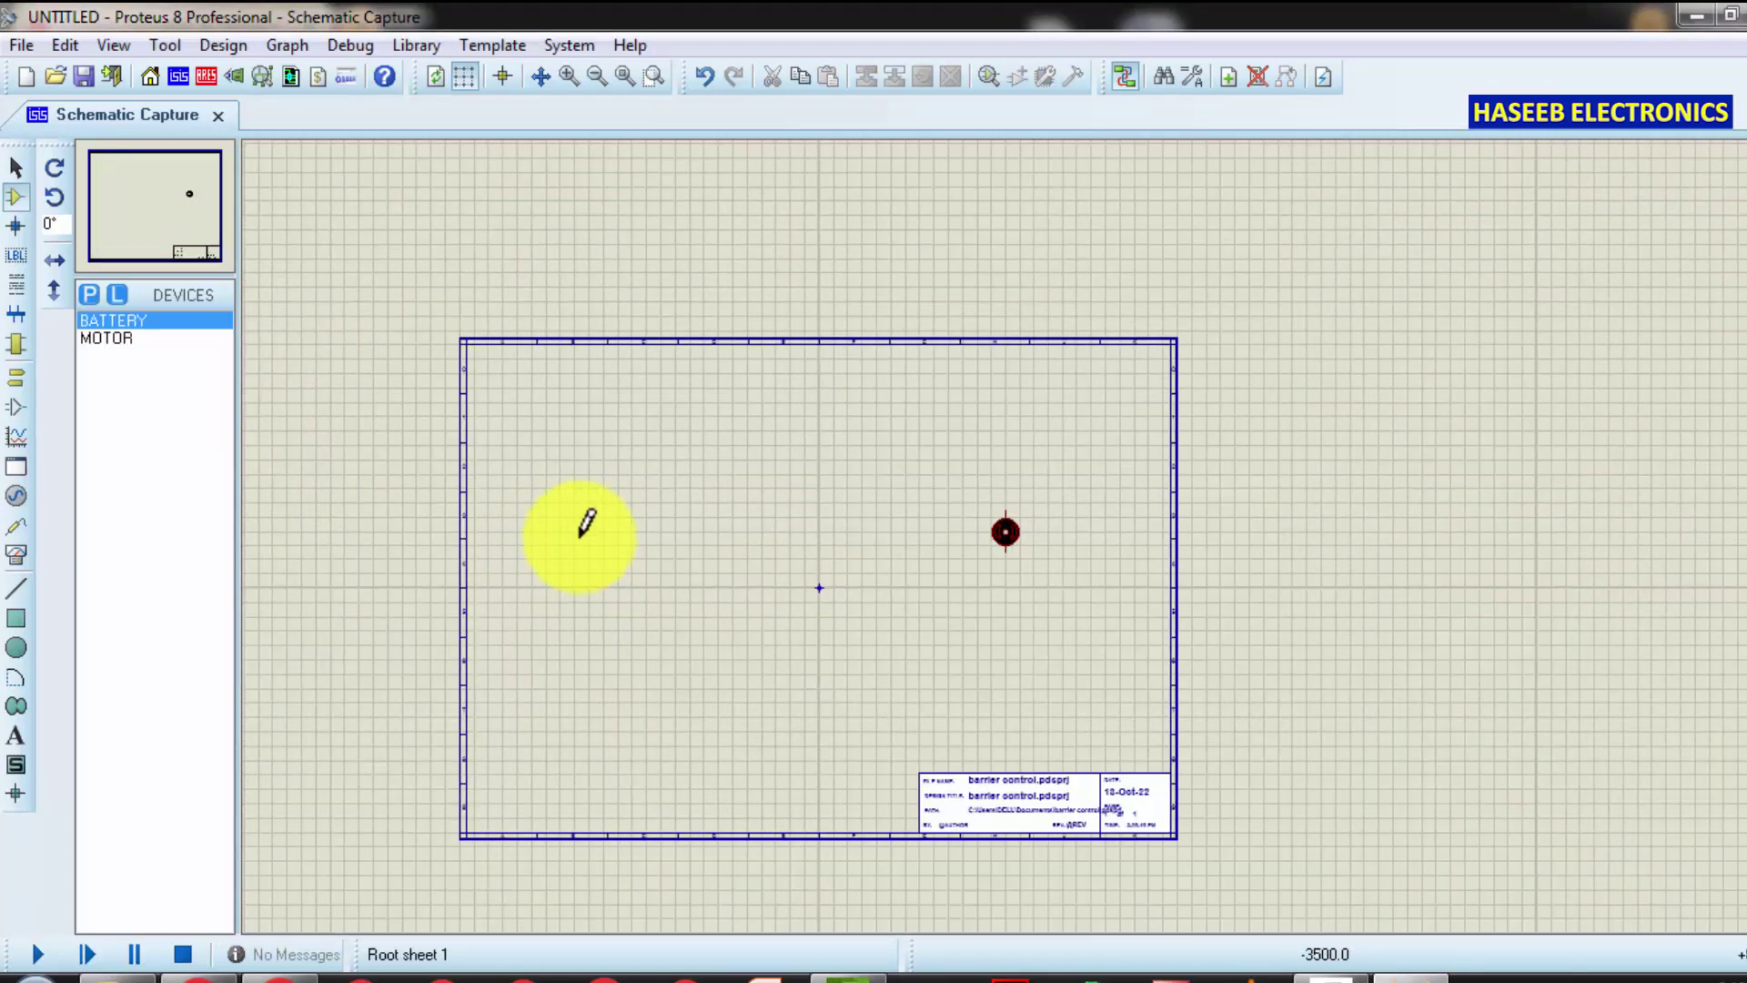
scroll(582, 539, "up", 3)
scroll(1024, 532, "down", 1)
left_click(1022, 537)
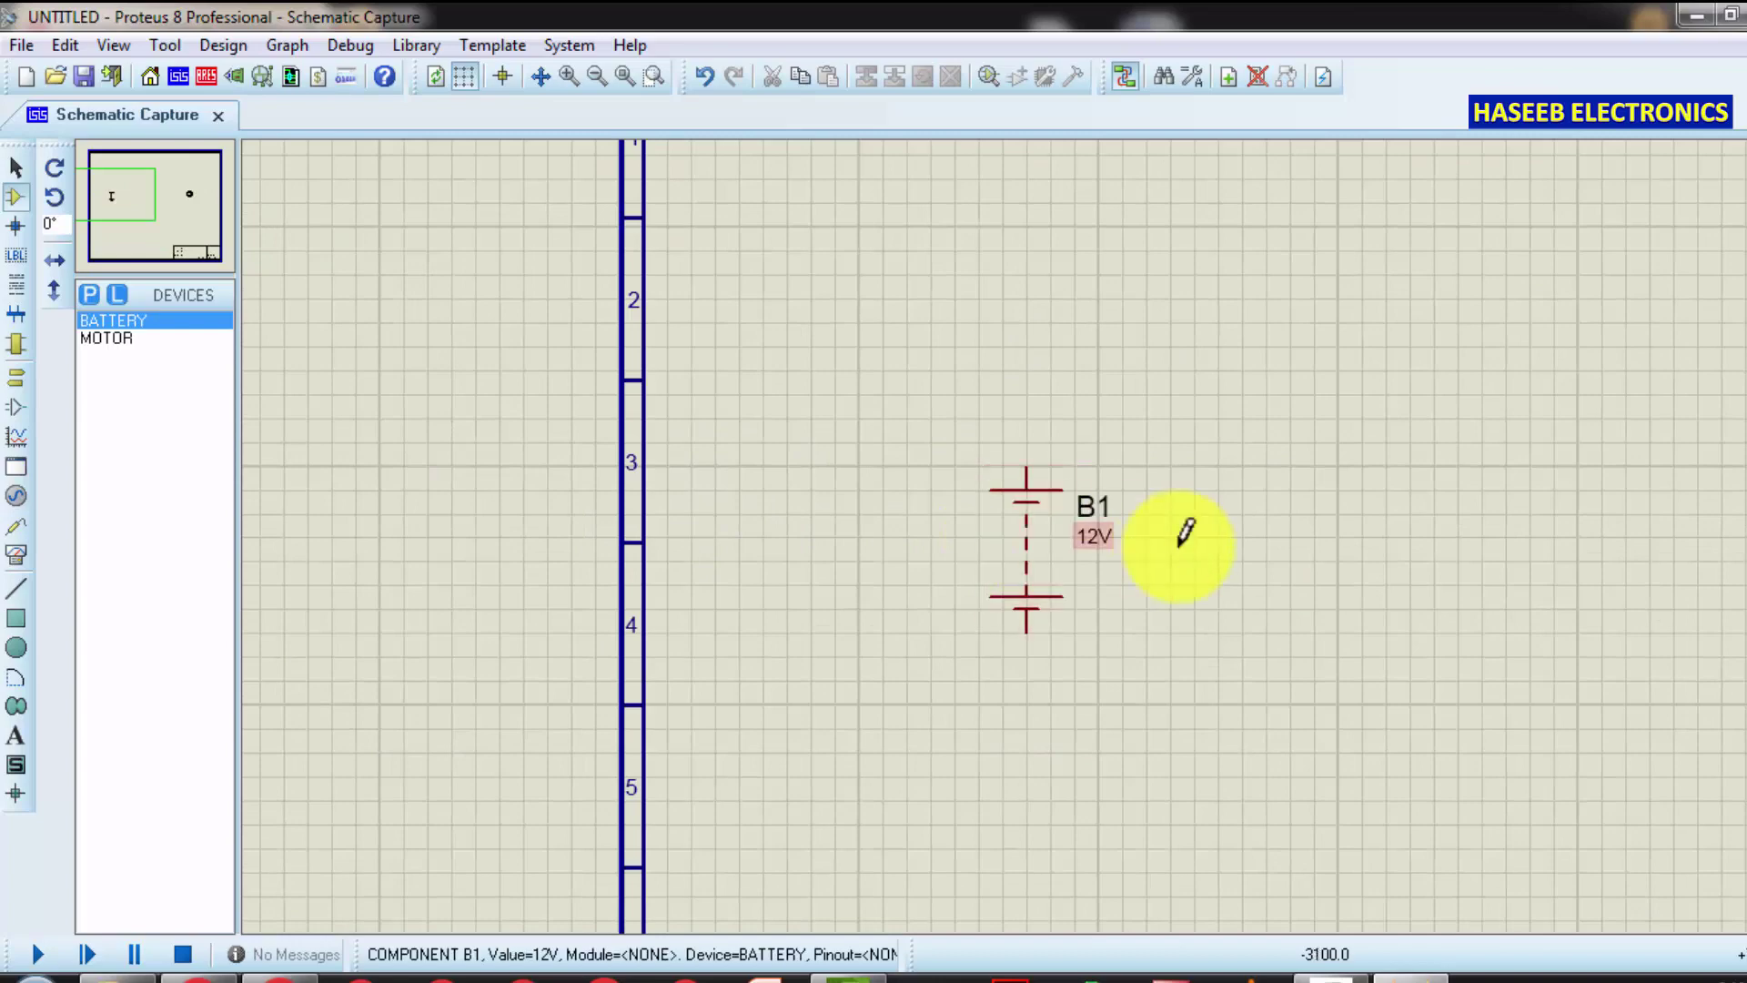
Find the animated two-pole relay RELAY2P and place two of them, one above the other, between the battery and the motor
scroll(1178, 546, "up", 1)
scroll(1032, 526, "down", 2)
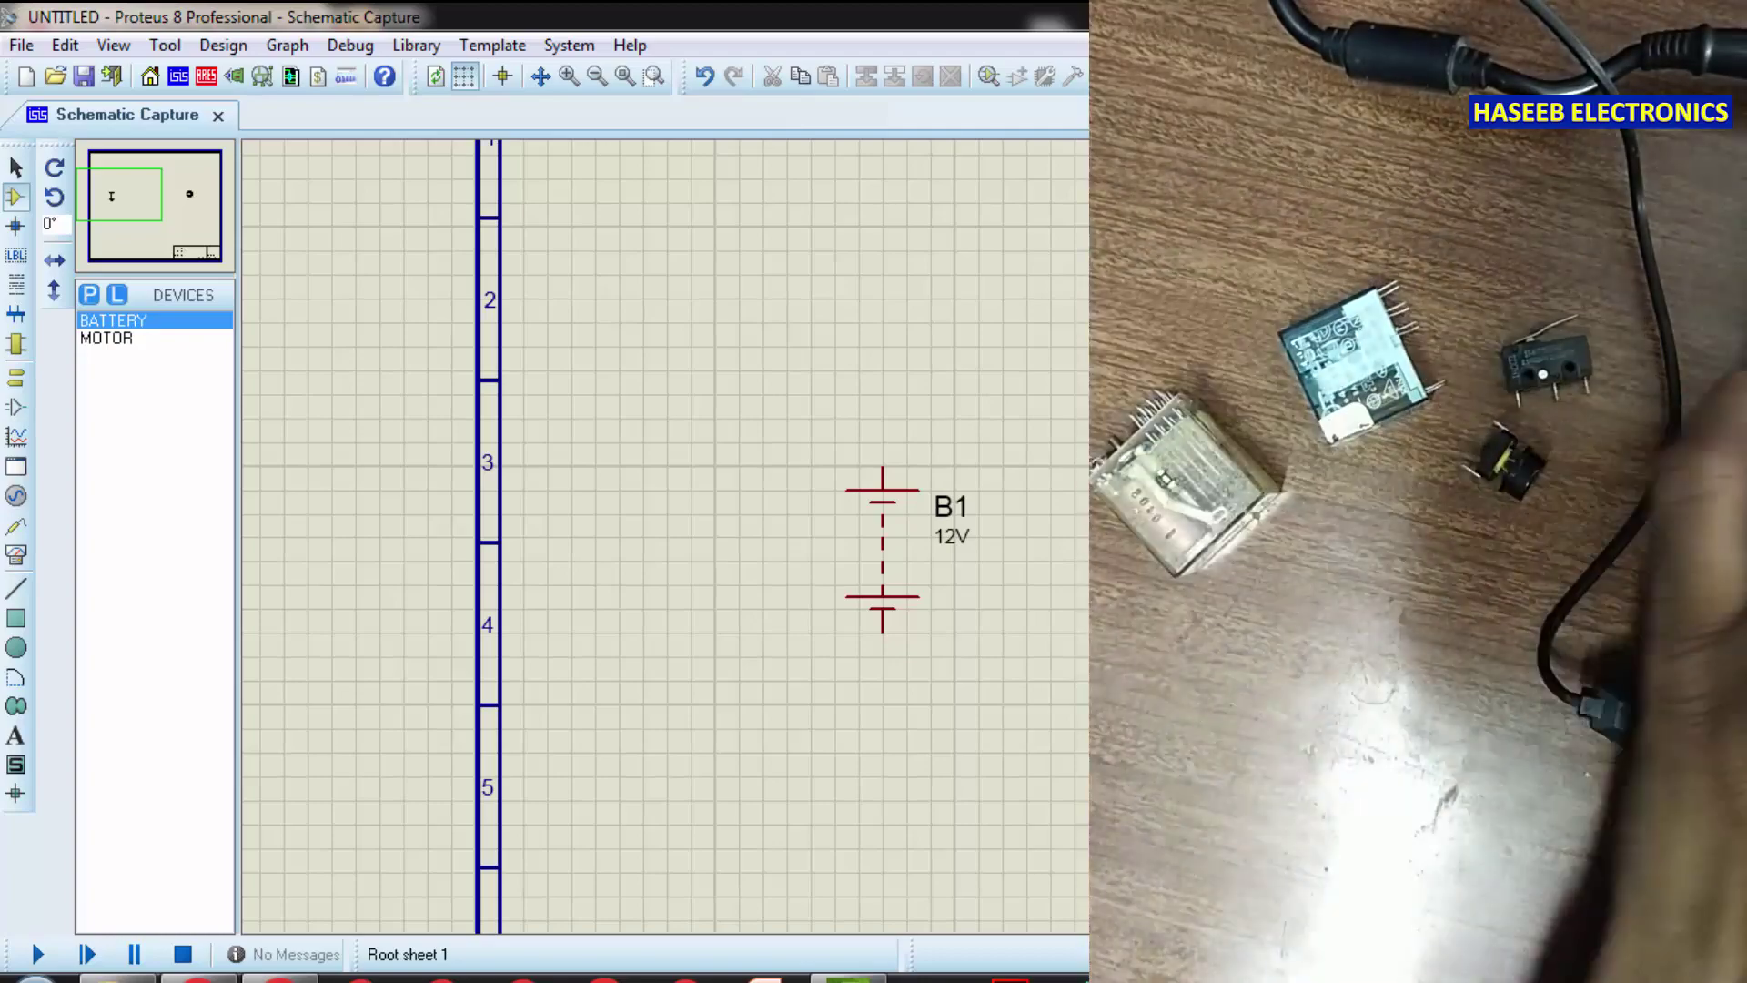
key("p")
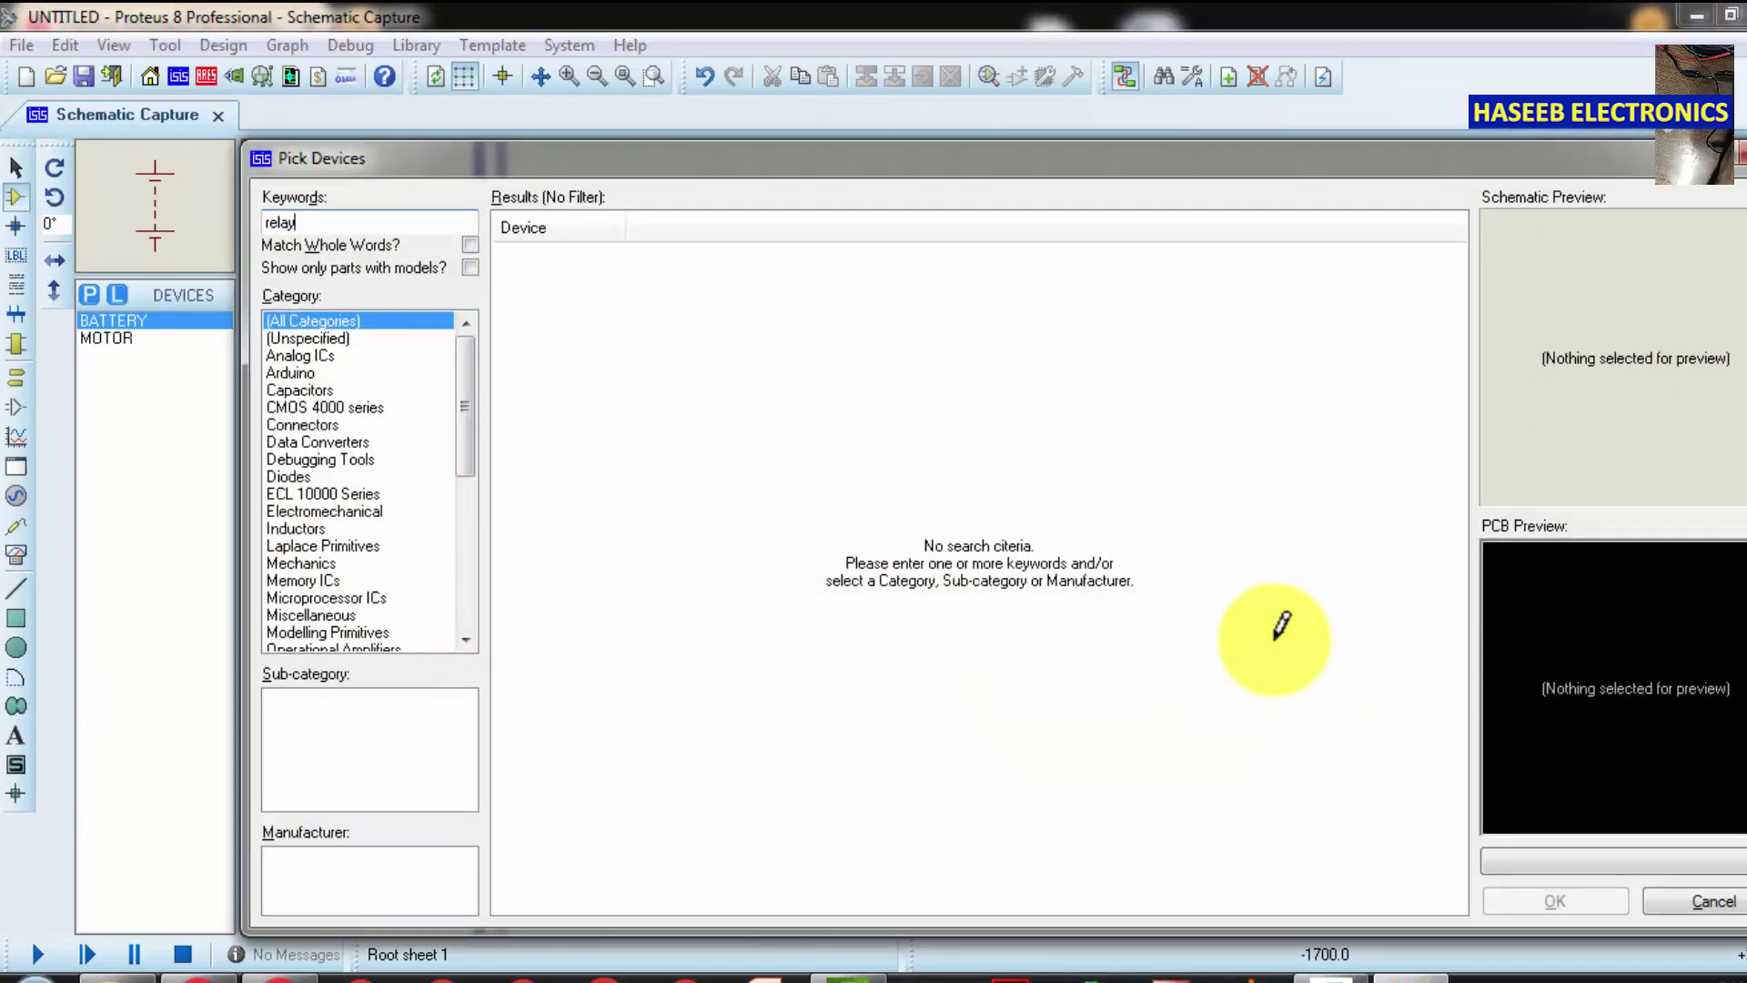
scroll(1045, 526, "down", 1)
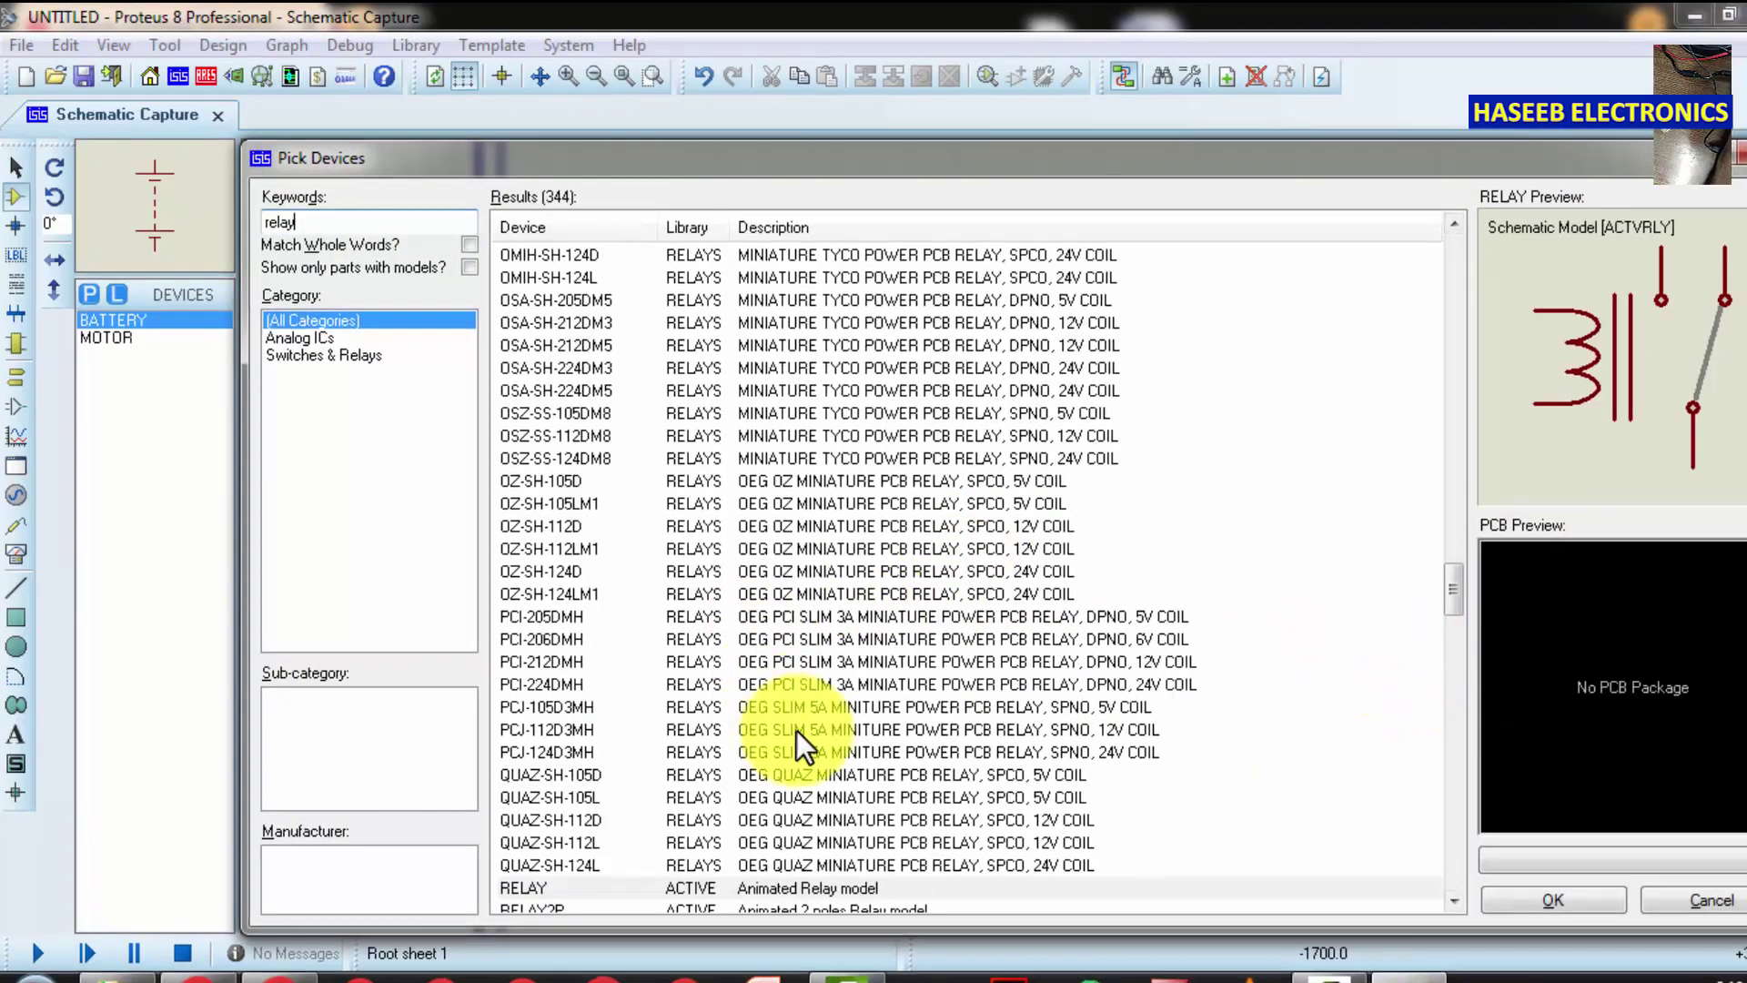
key("Down")
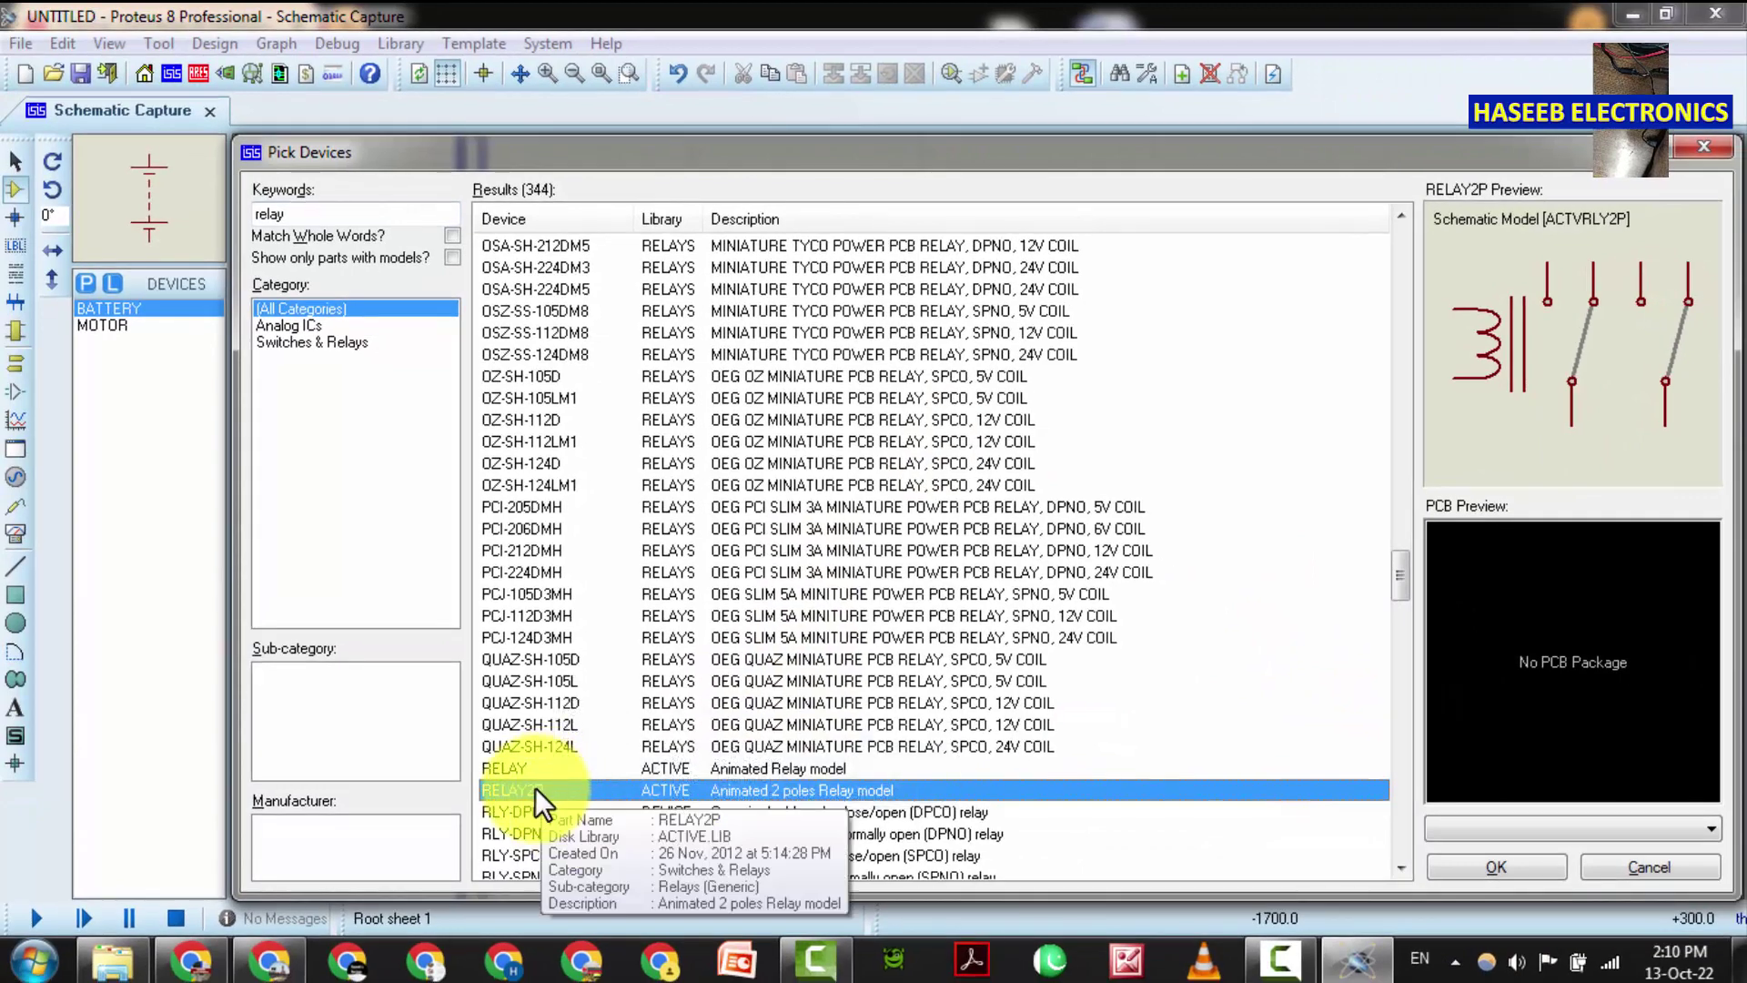
left_click(1494, 870)
left_click(1326, 380)
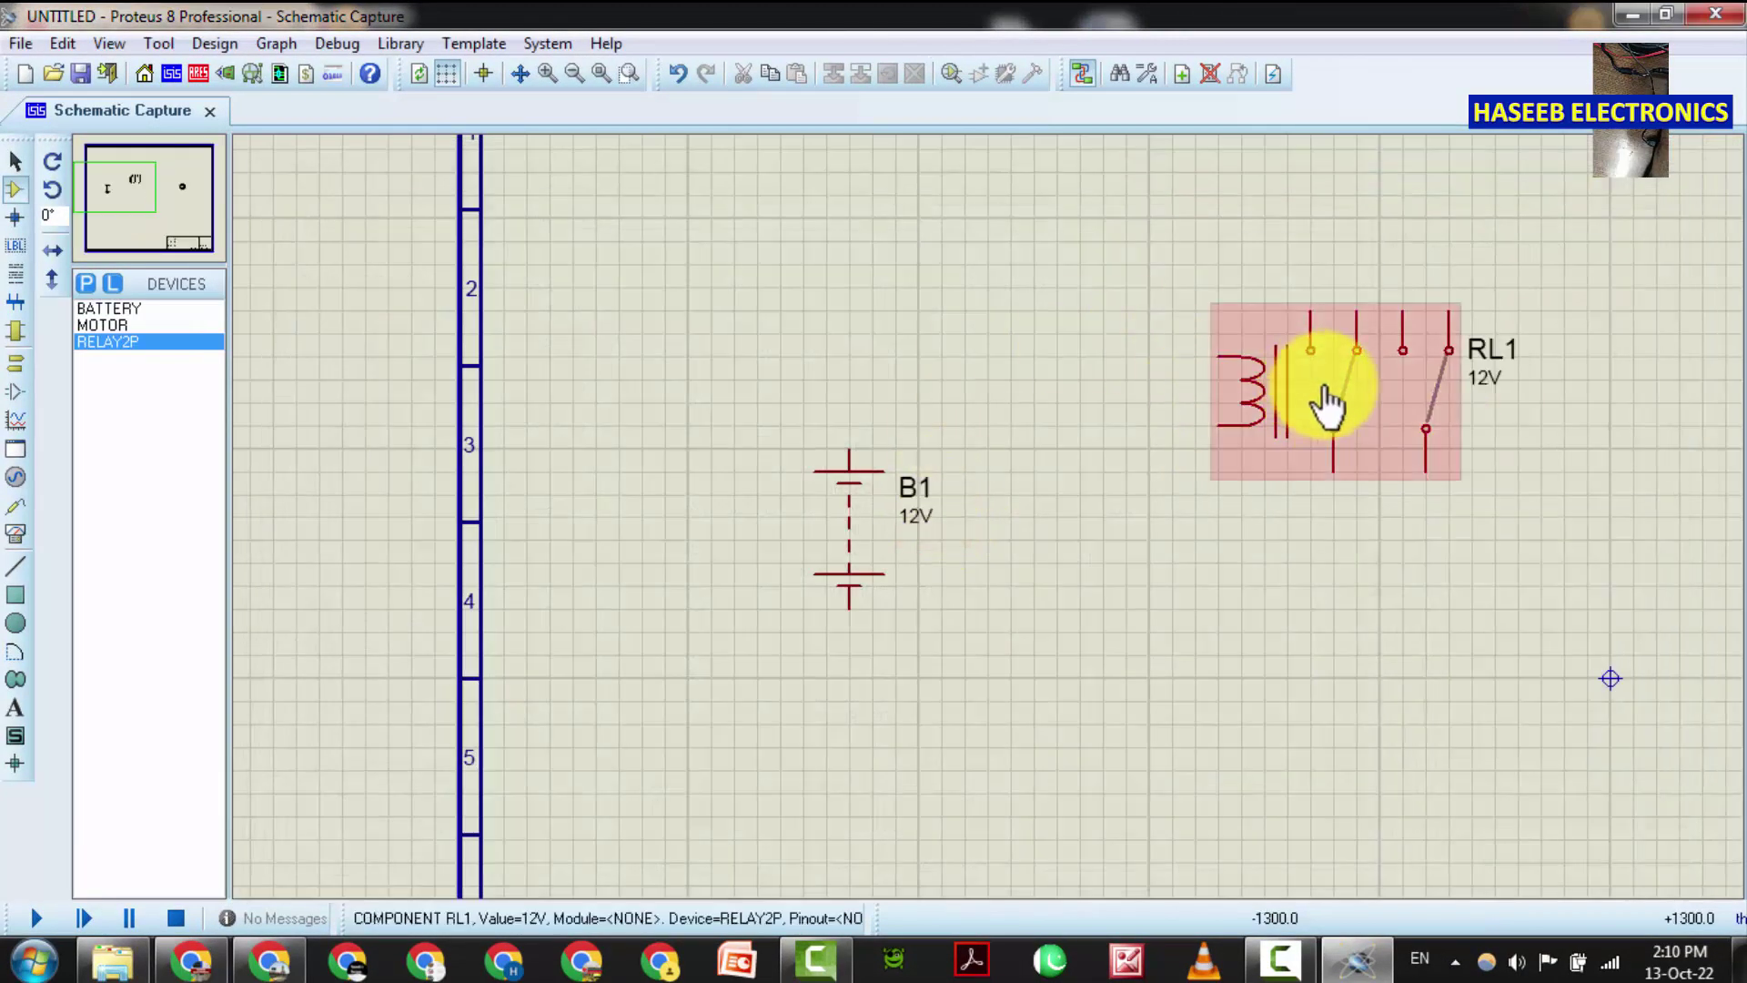
scroll(1224, 523, "down", 1)
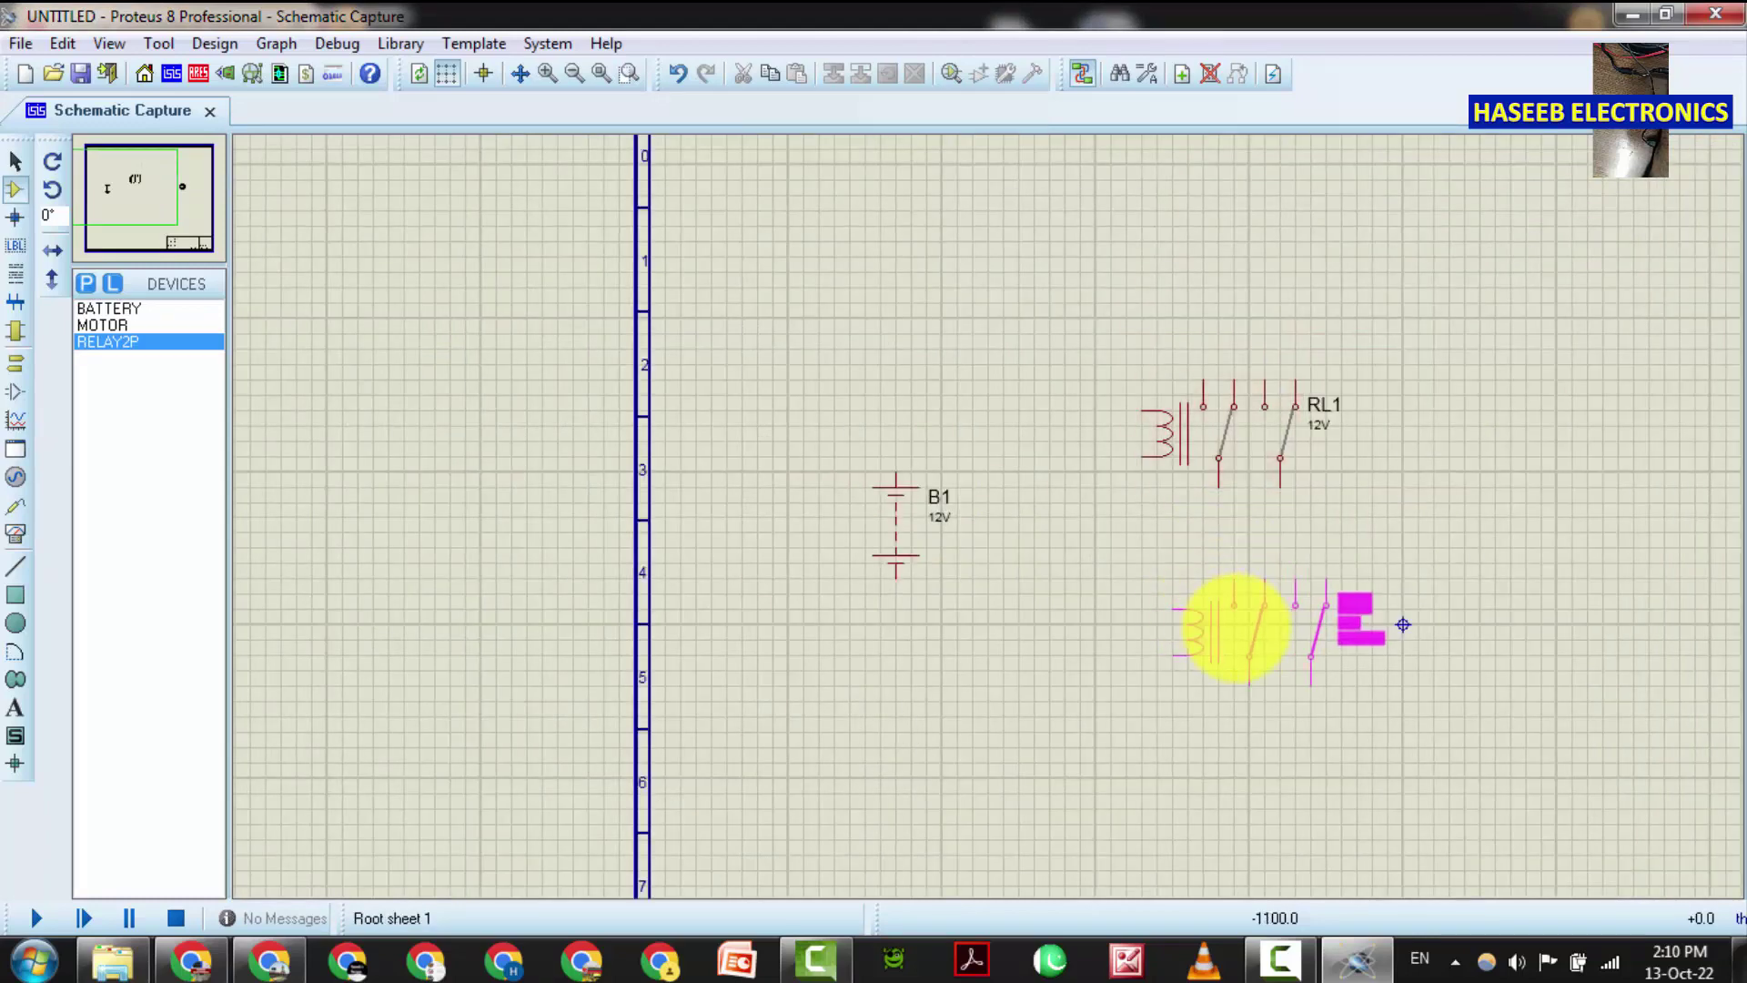
left_click(1224, 669)
Move both relays together closer to the motor, leaving free space beside the battery
scroll(1302, 550, "up", 1)
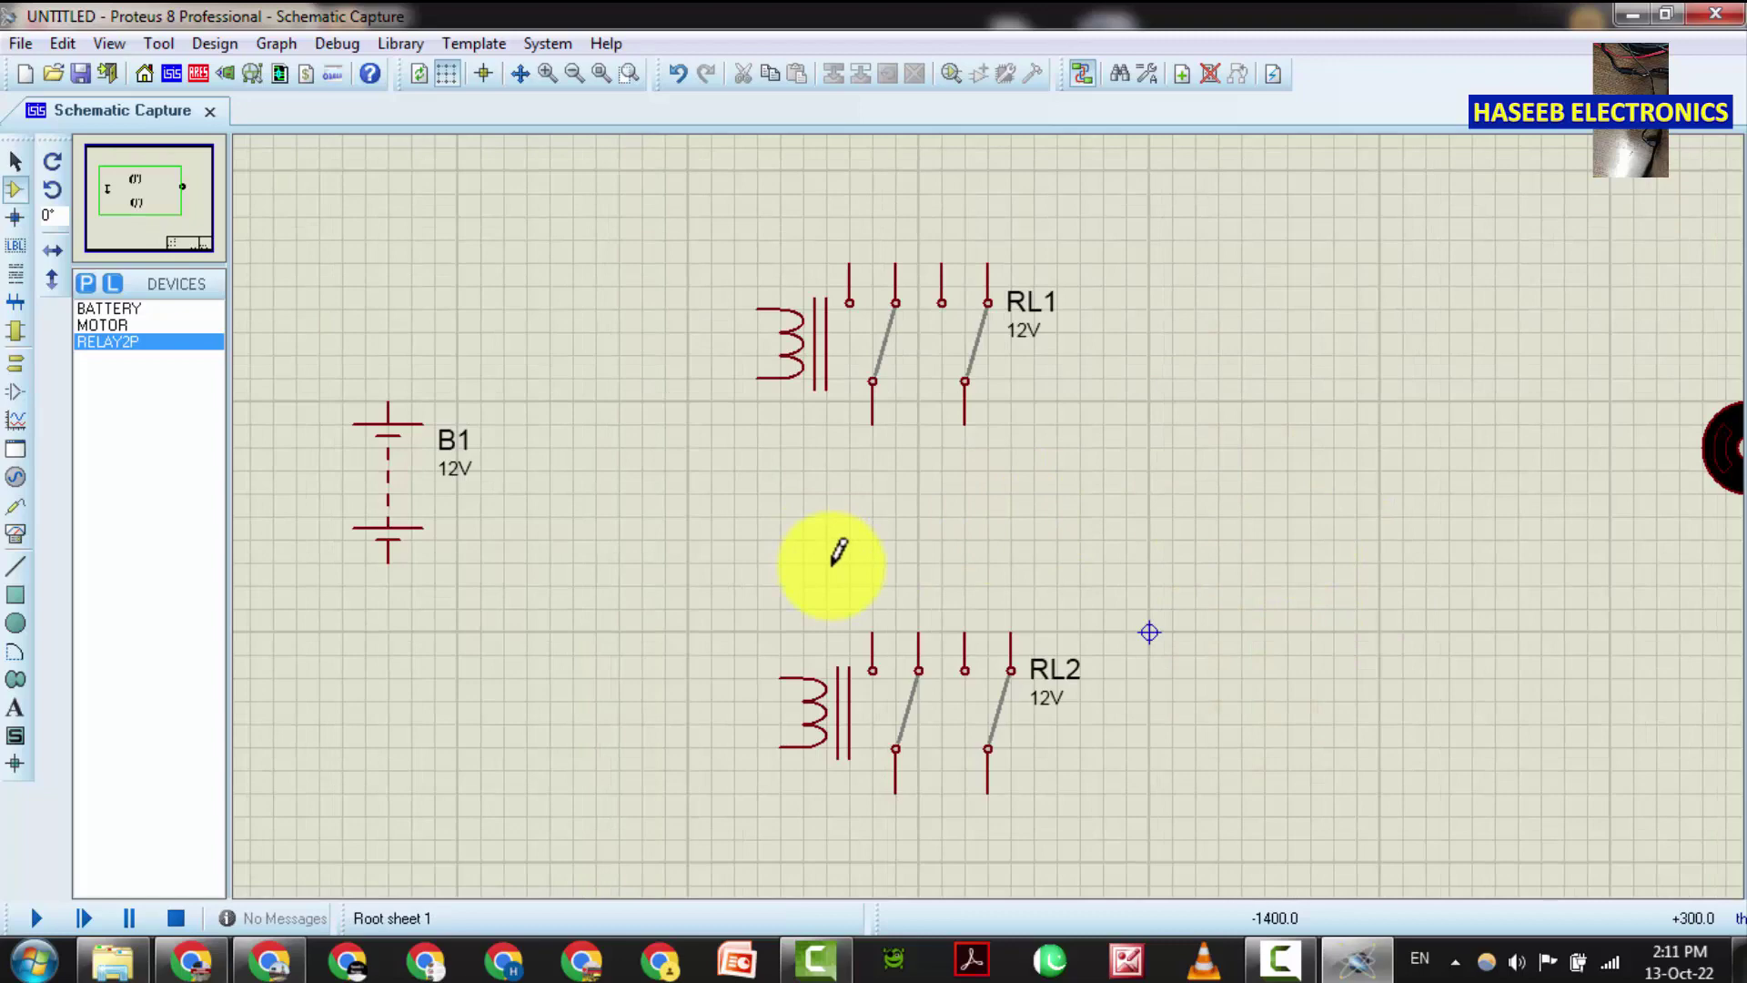
scroll(838, 551, "down", 1)
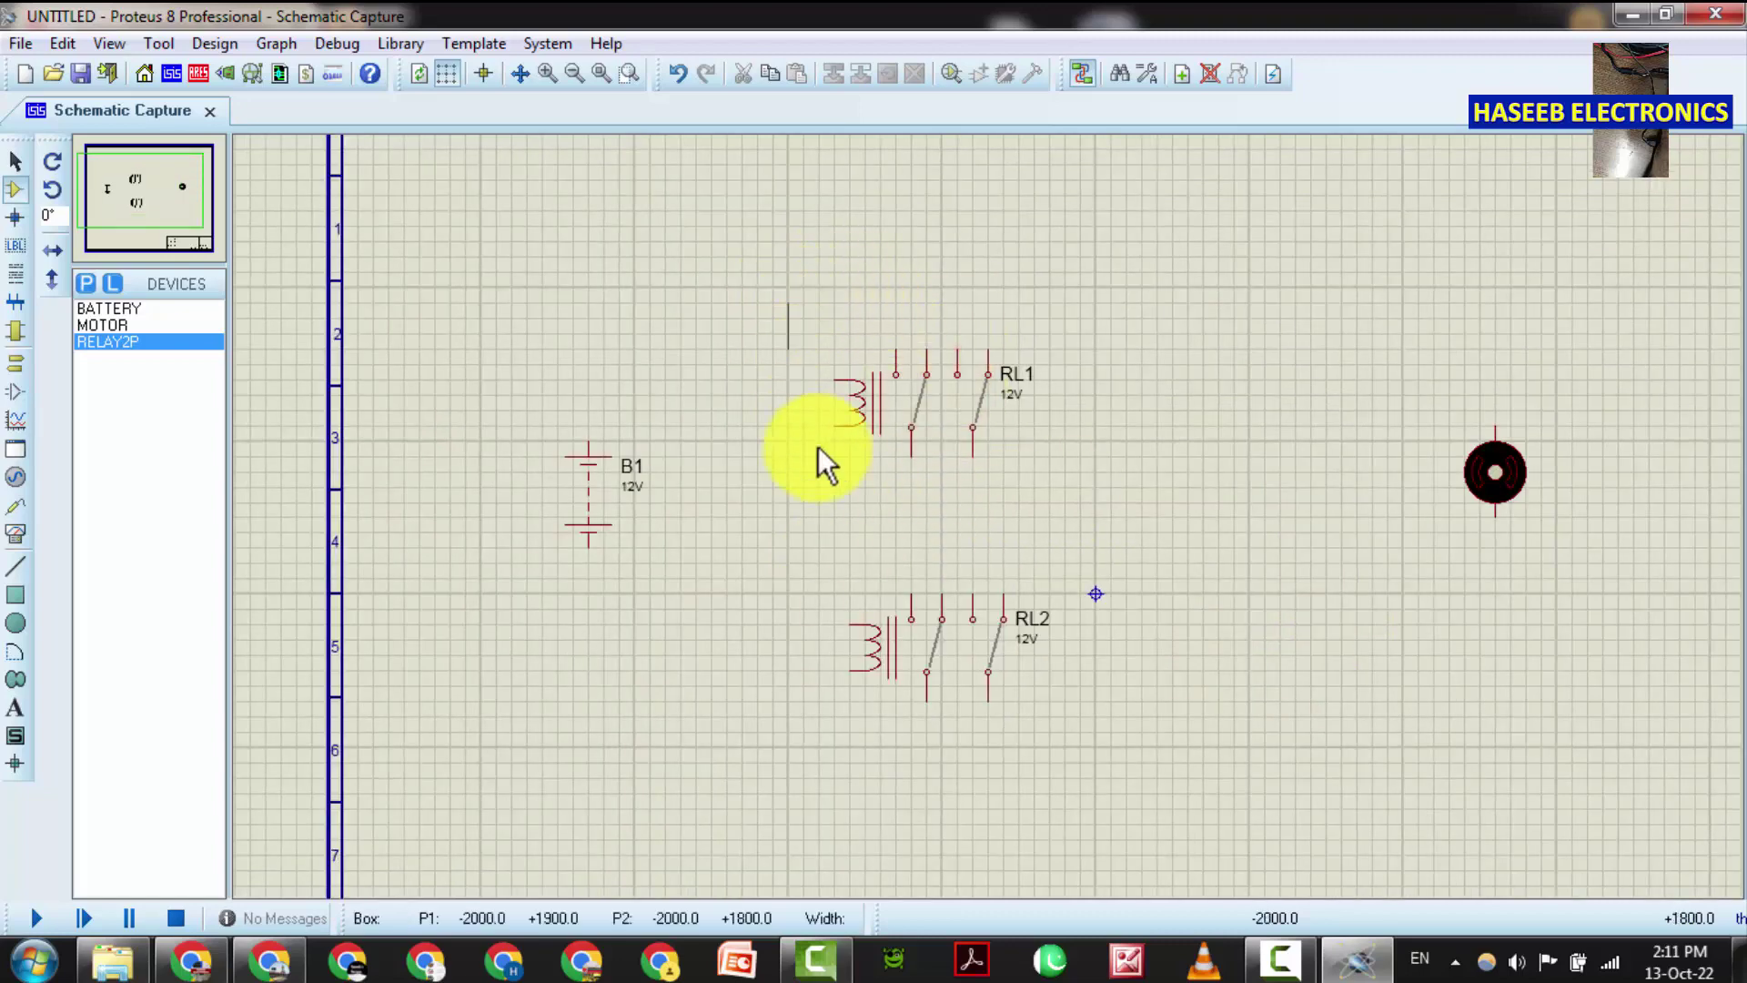
left_click_drag(817, 446, 1125, 762)
left_click_drag(960, 616, 1245, 592)
left_click(1531, 583)
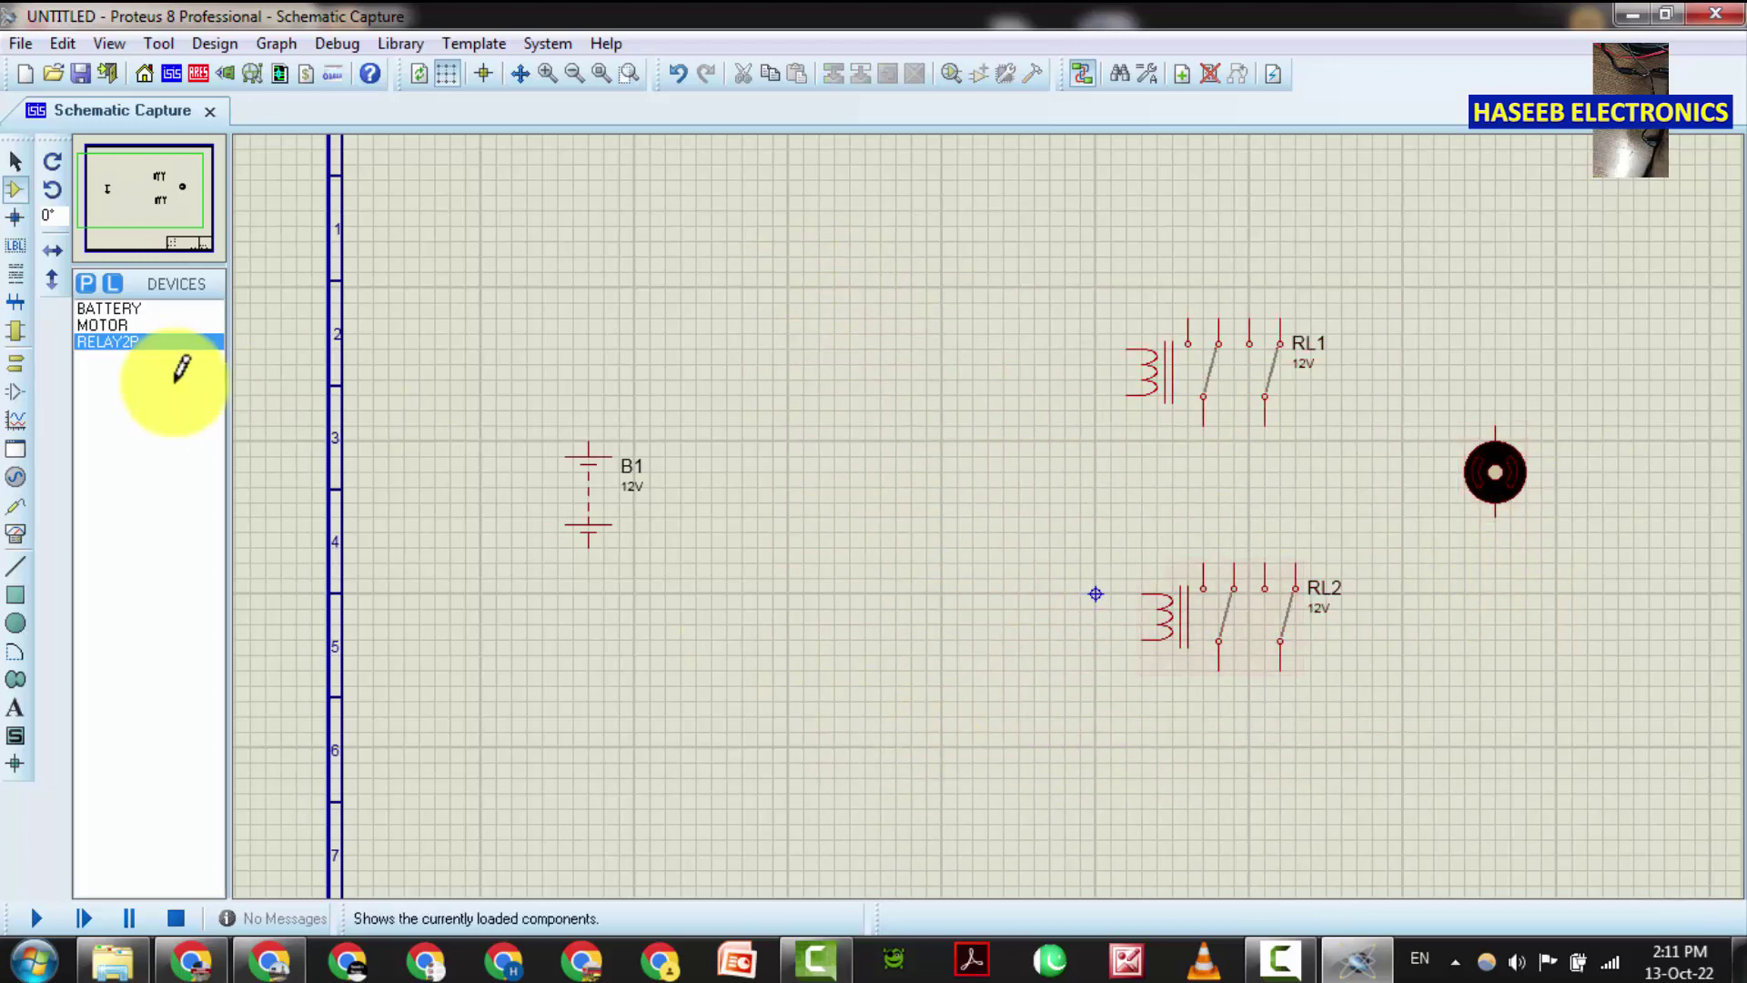
Place a DC voltmeter just to the right of the motor
left_click(15, 532)
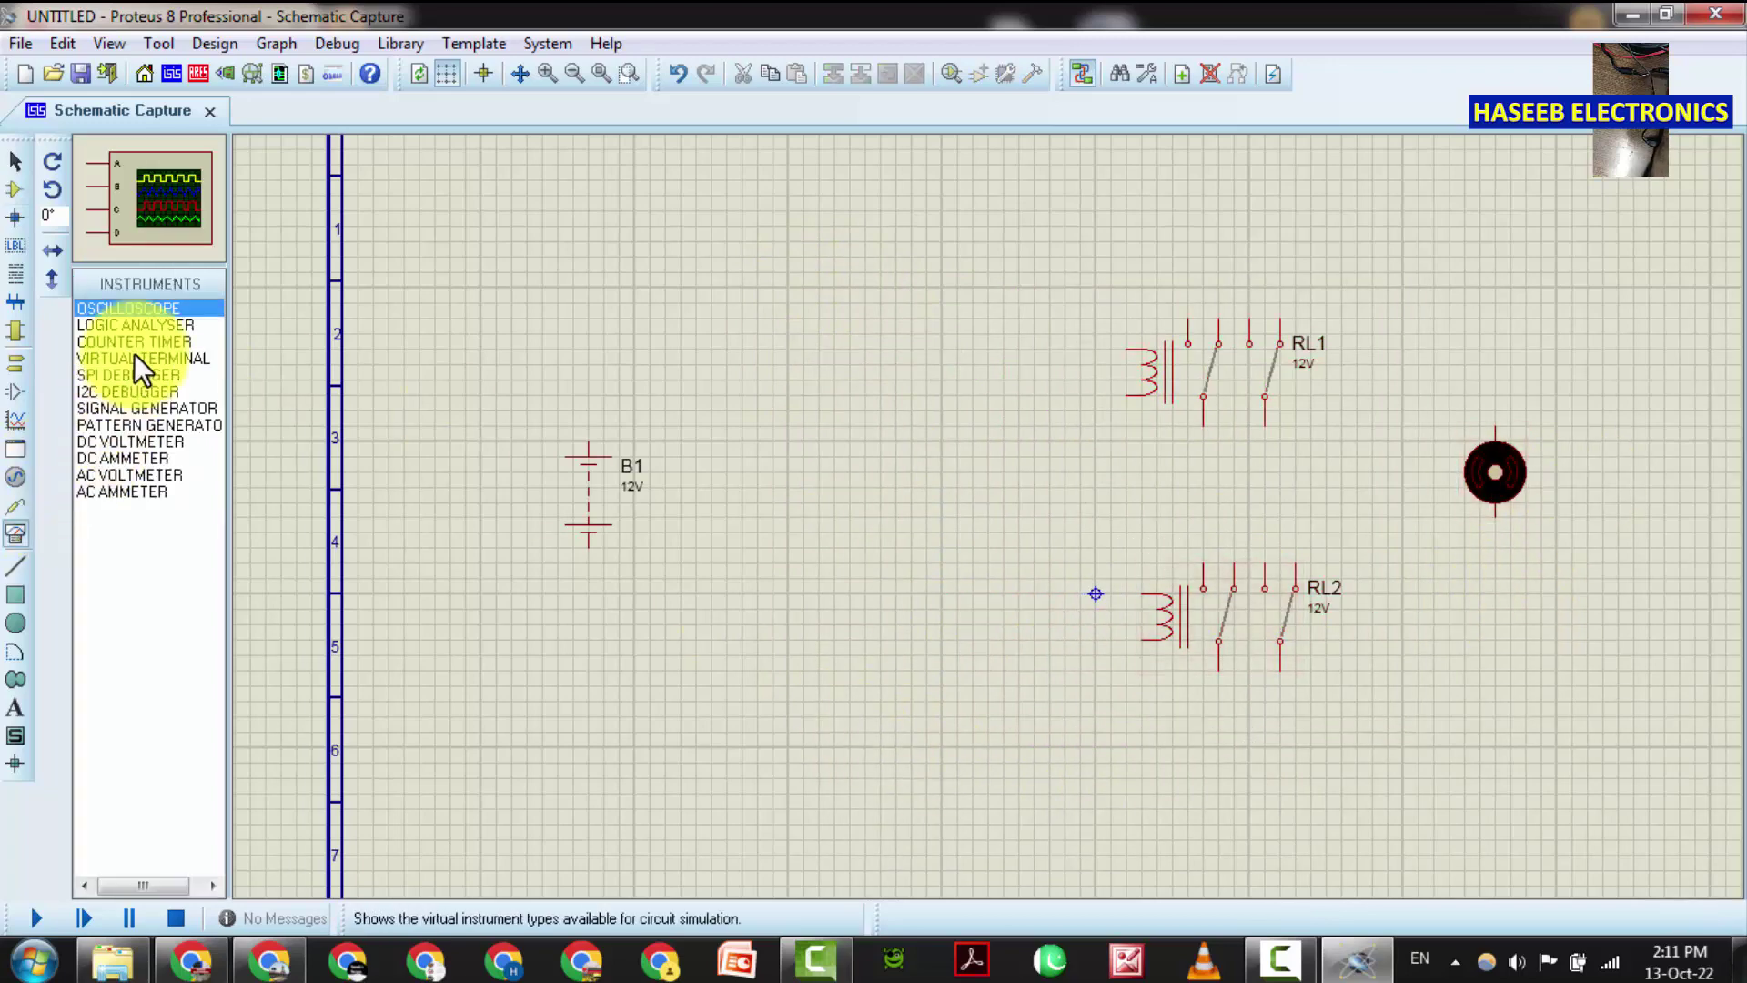
left_click(124, 440)
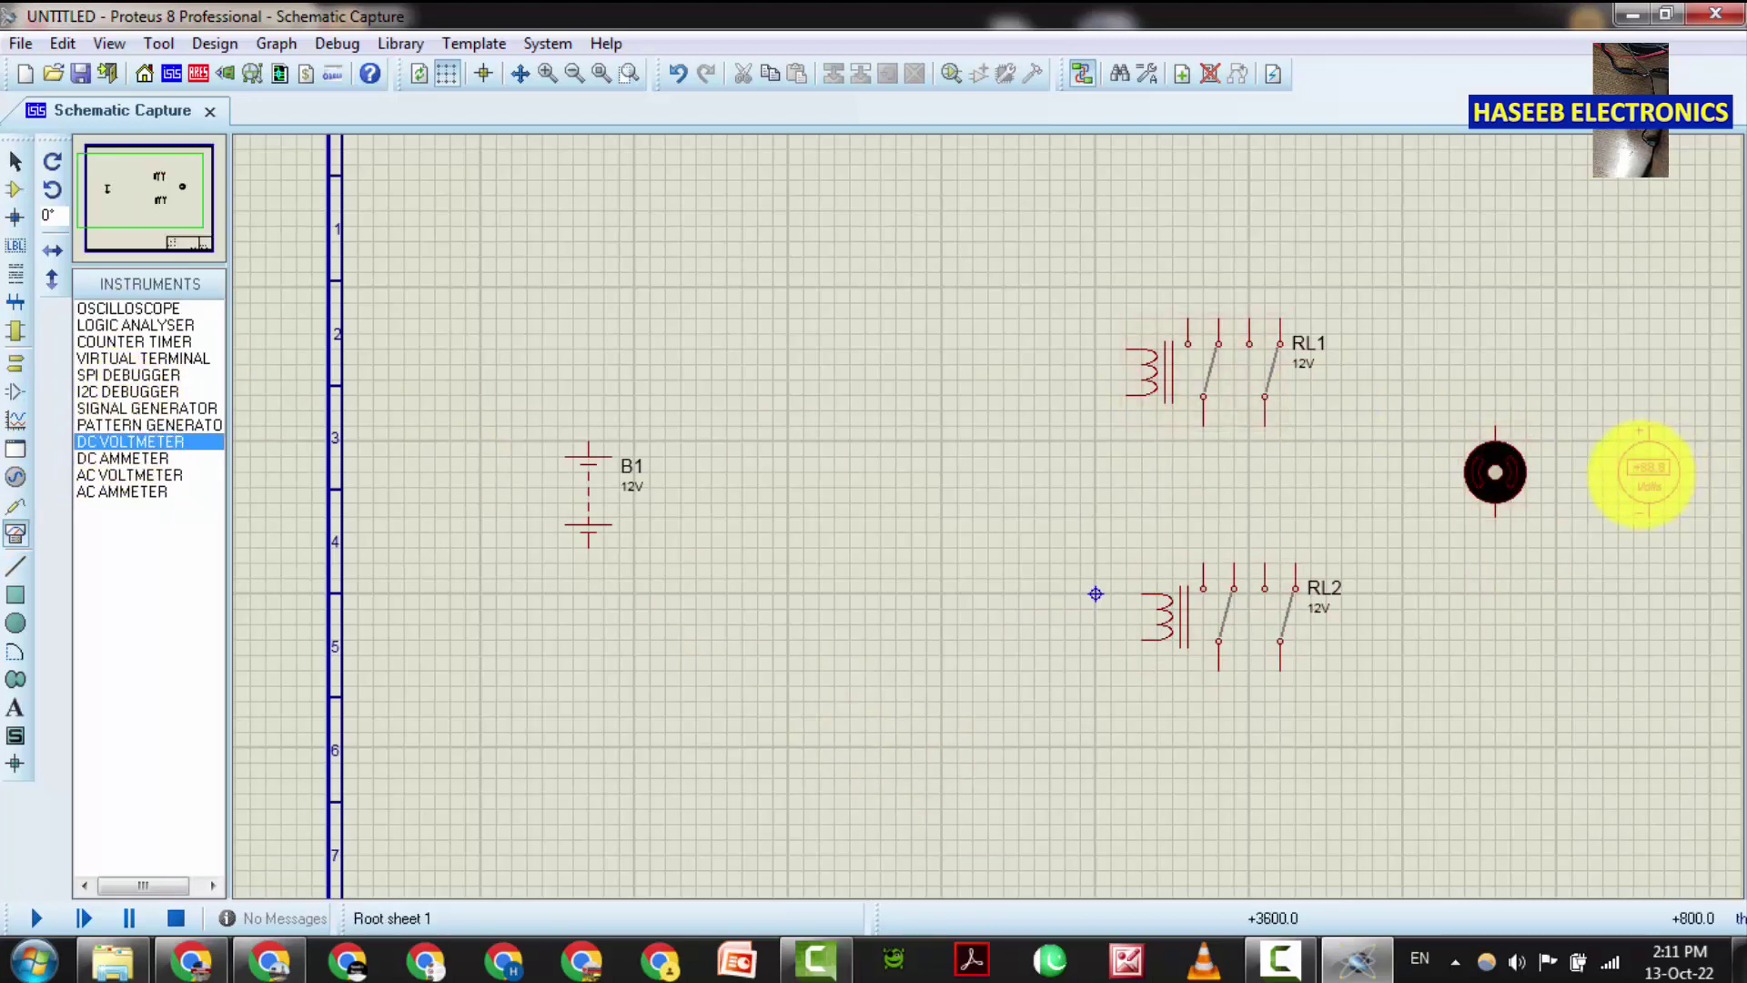
left_click(1619, 472)
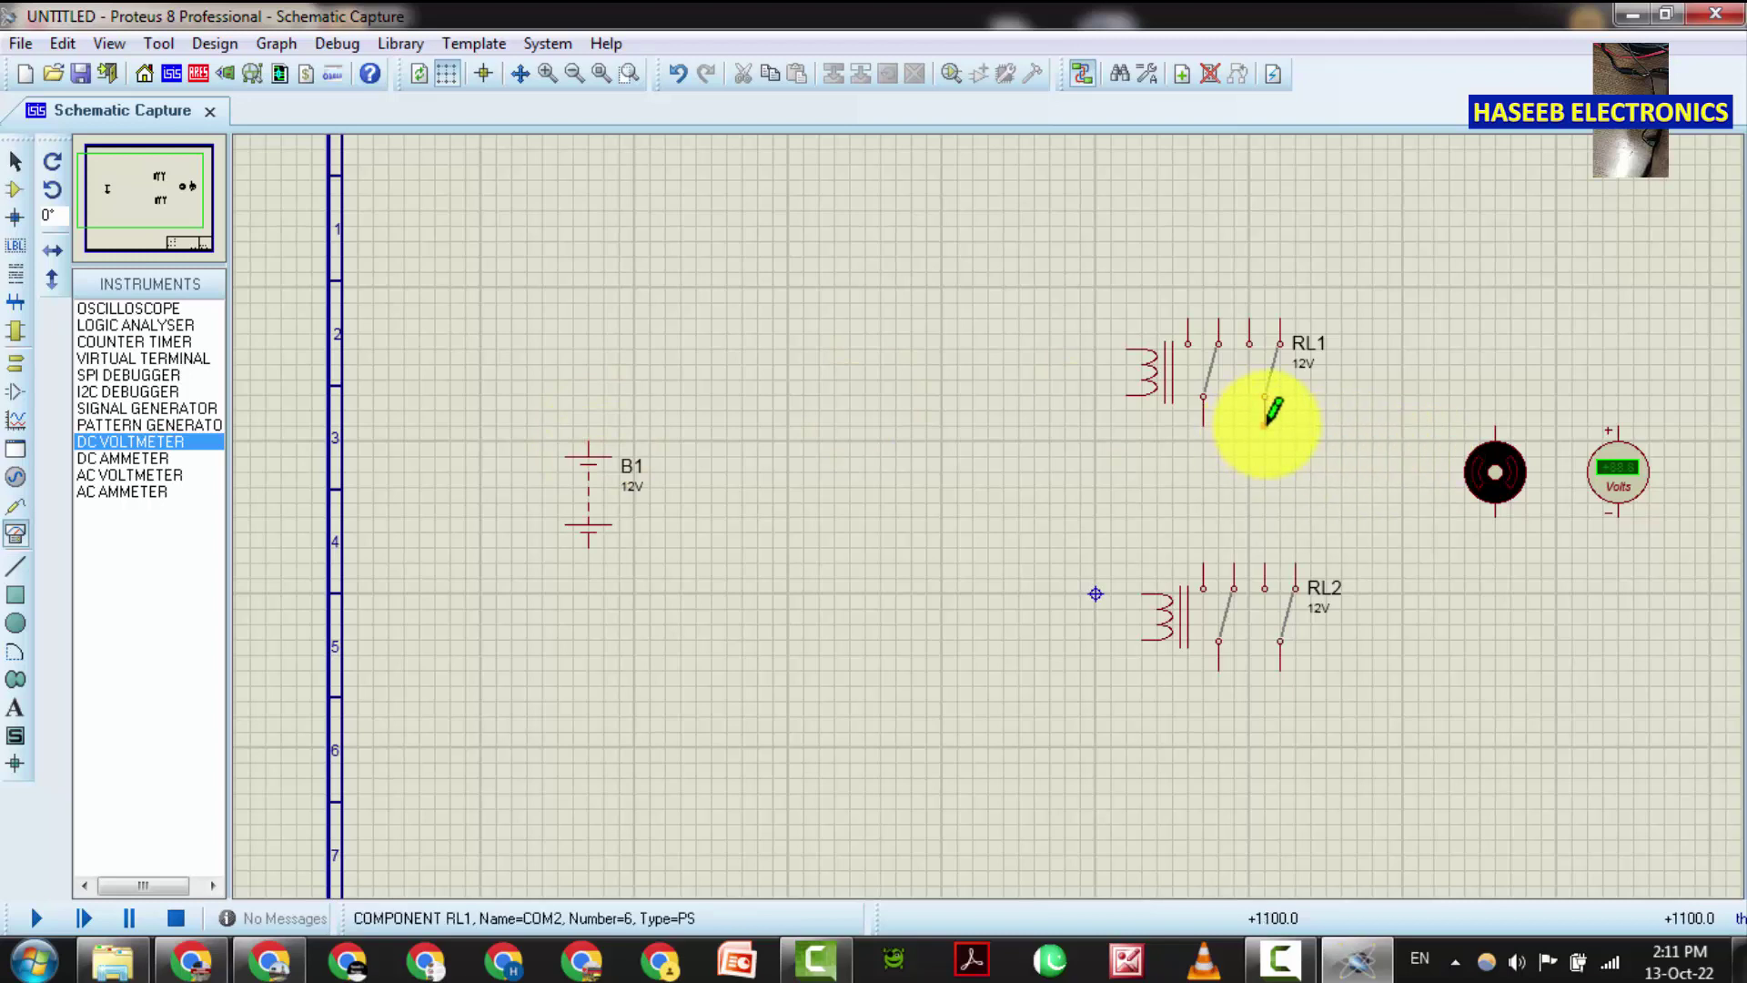
Wire the COM2 contact of RL1 to the motor's upper terminal and shift RL1 slightly upward
left_click(1266, 401)
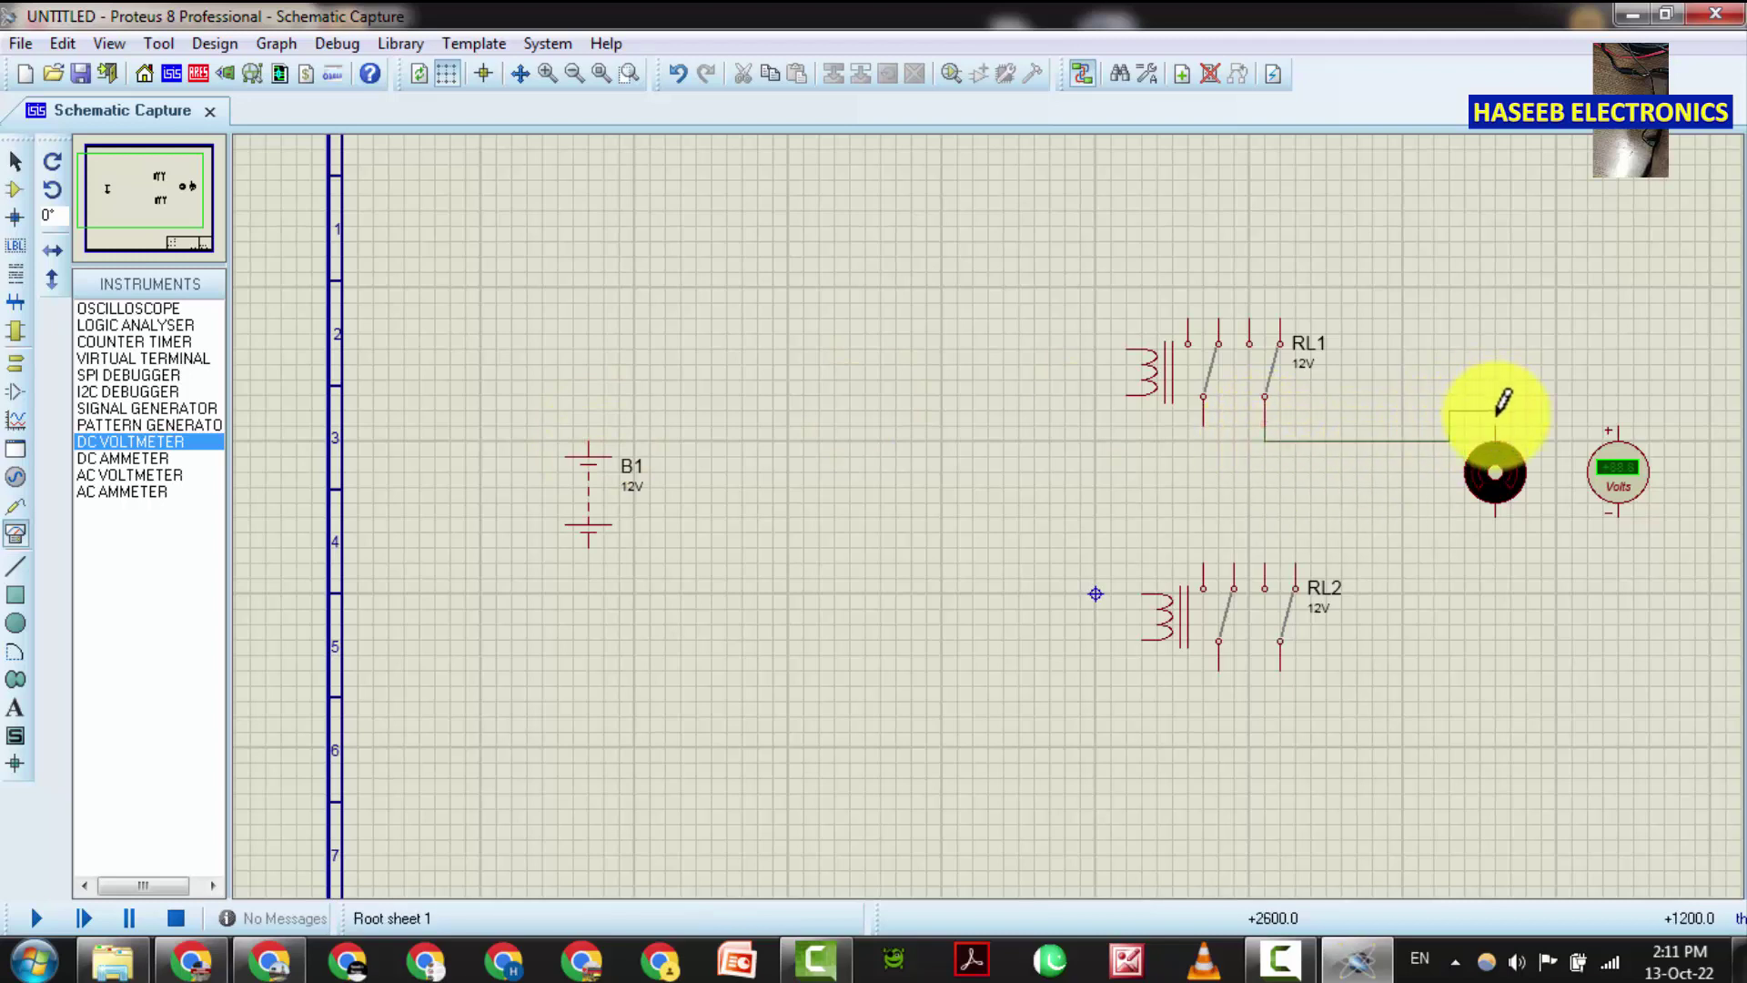
left_click(1496, 424)
left_click_drag(1033, 290, 1372, 472)
left_click_drag(1279, 411, 1279, 379)
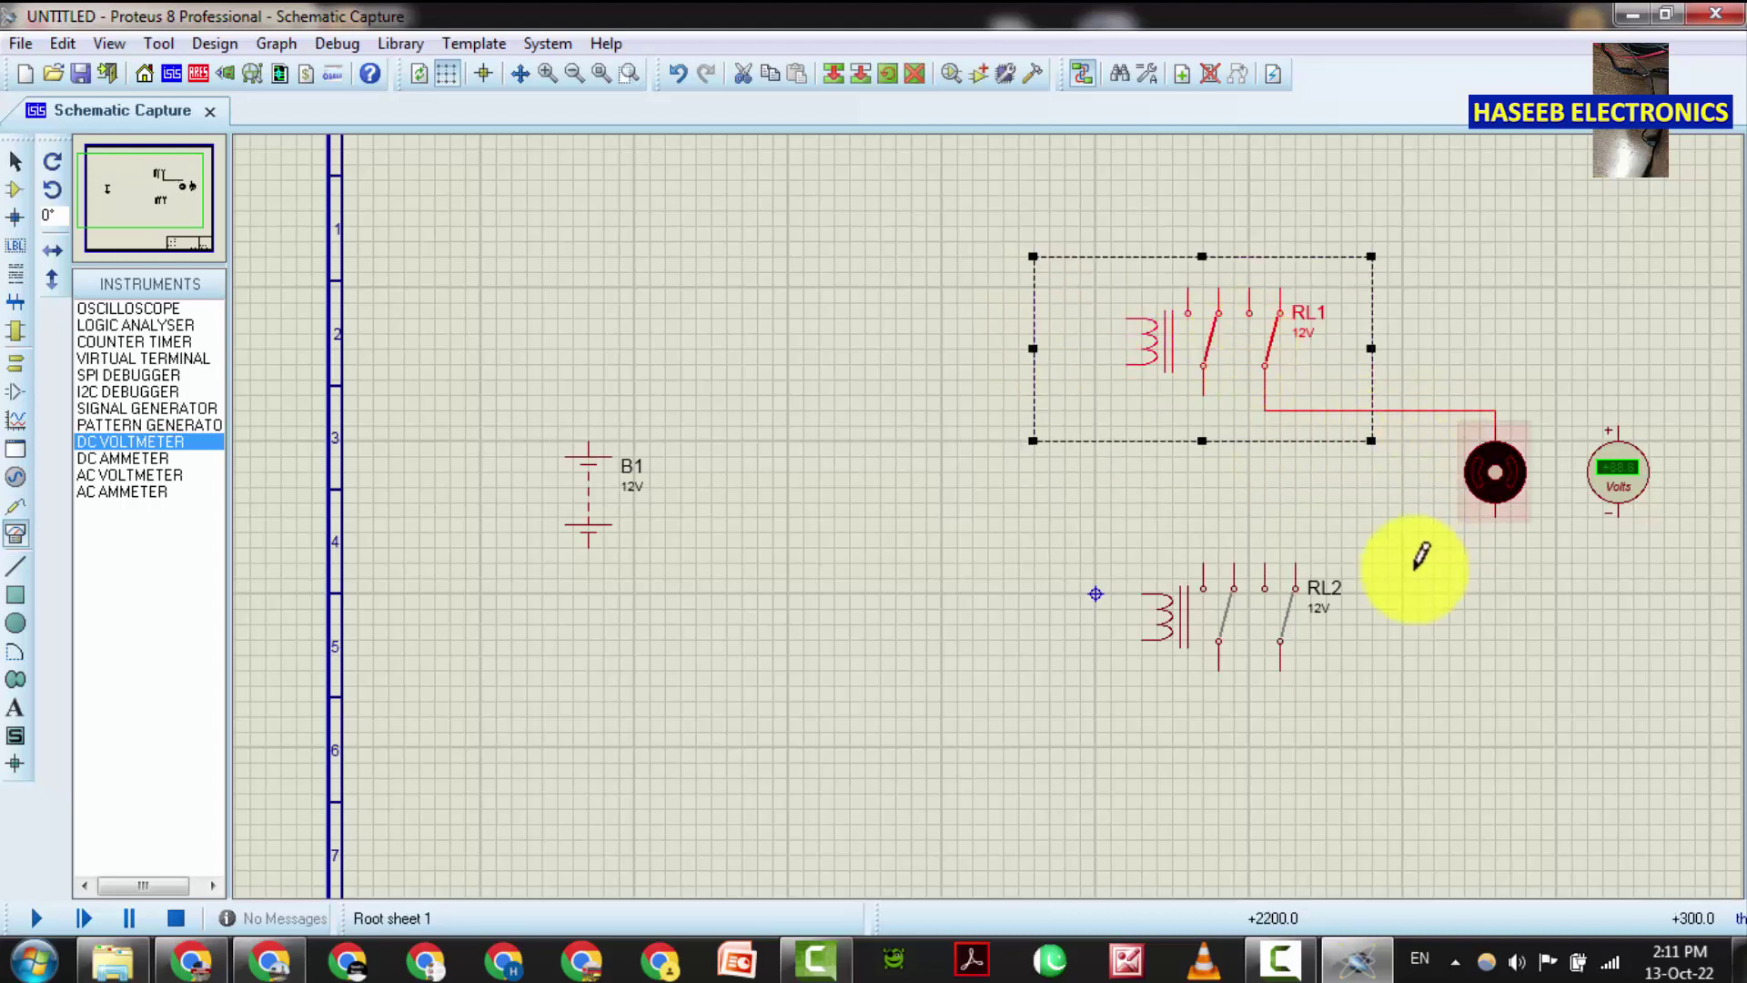
Wire the motor's lower terminal to RL2's COM2 contact, and RL1's NO2 contact to the battery's positive terminal
left_click(1495, 516)
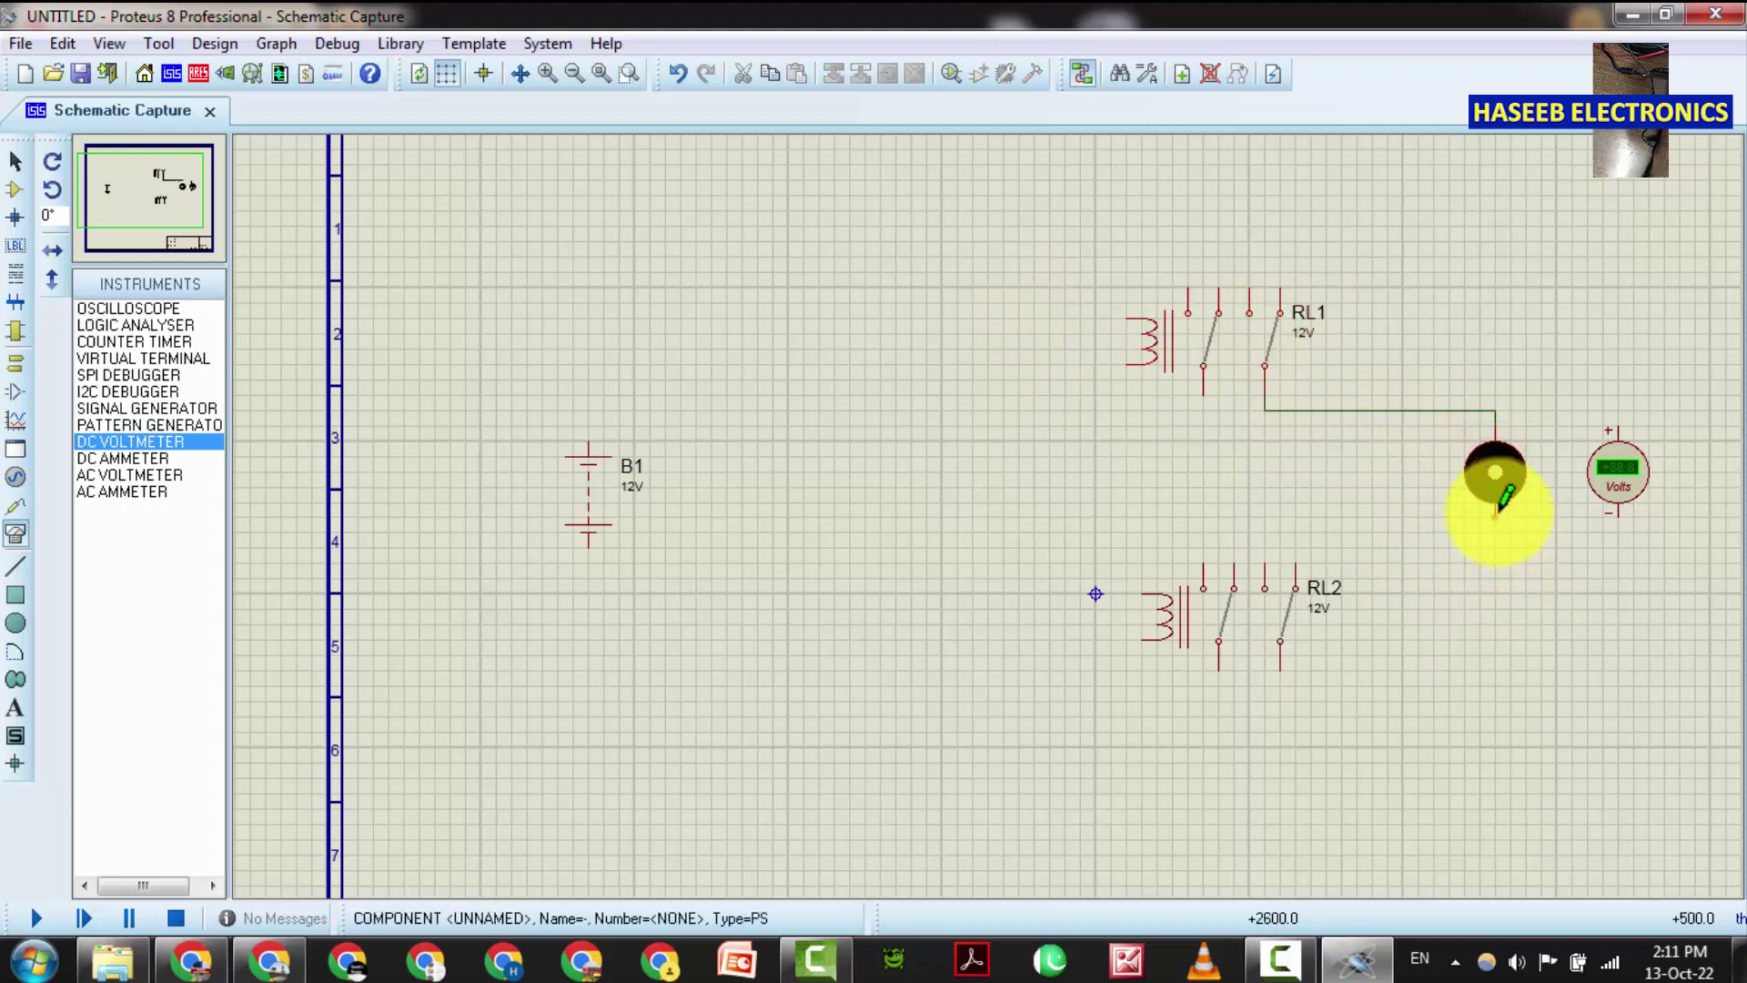
left_click(1281, 683)
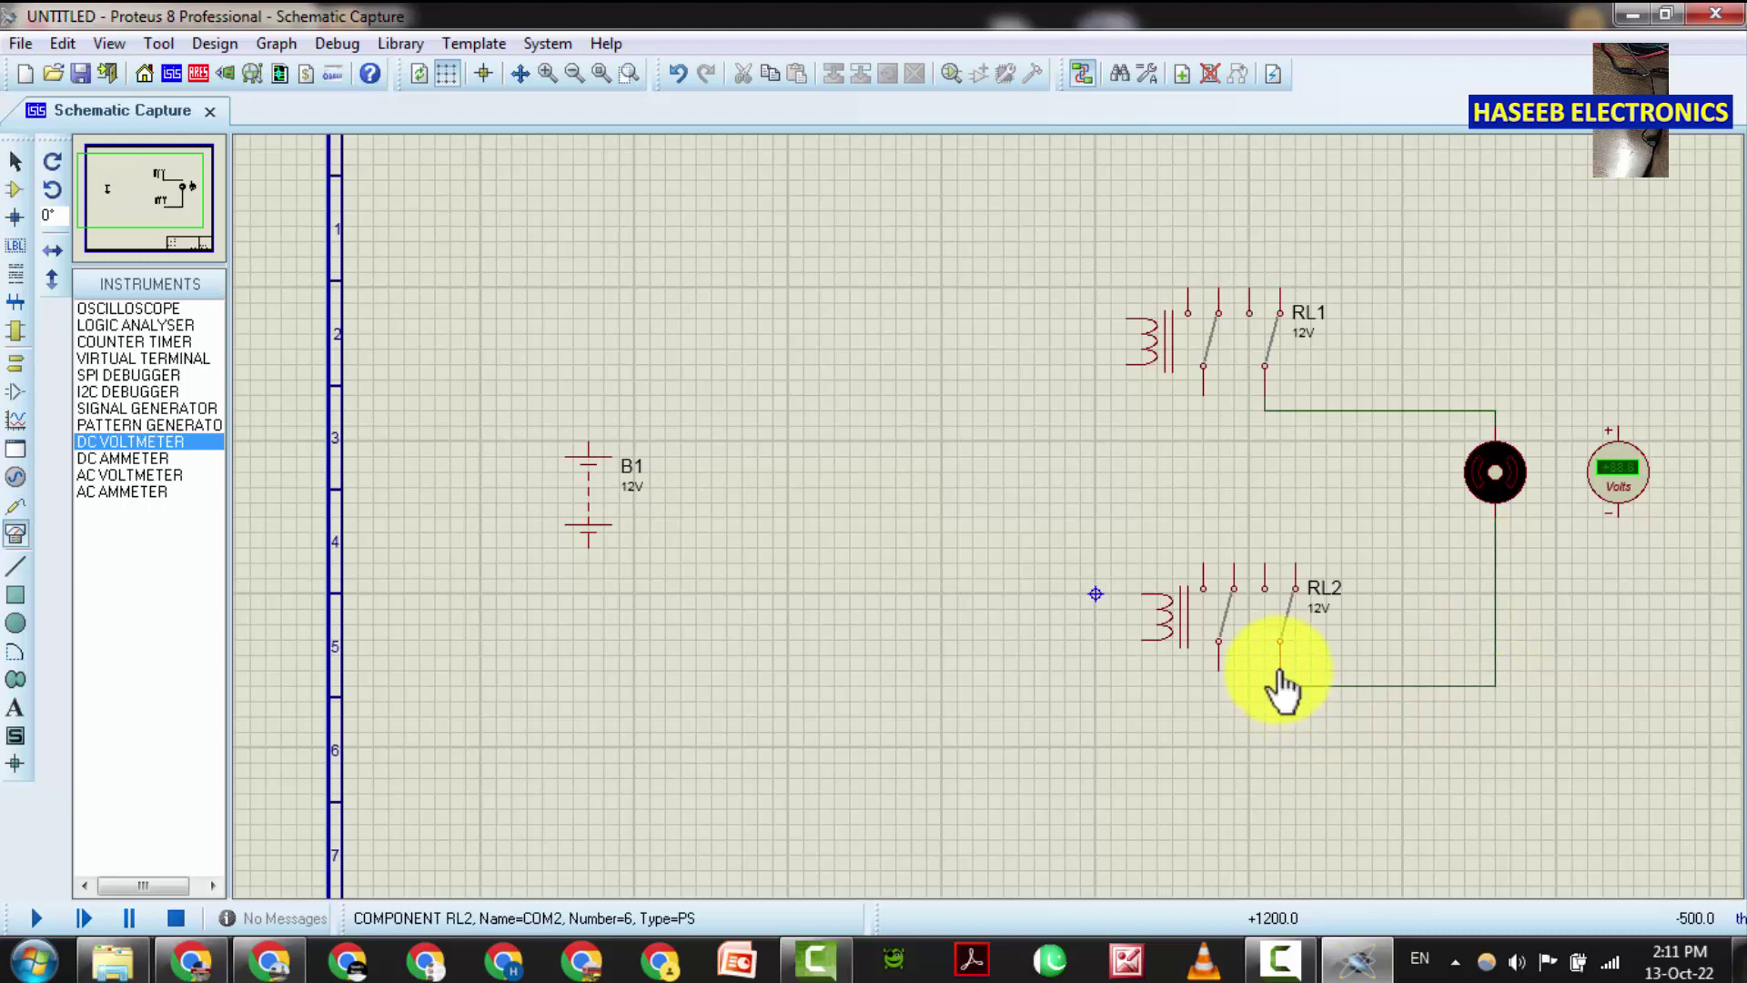
left_click(1281, 678)
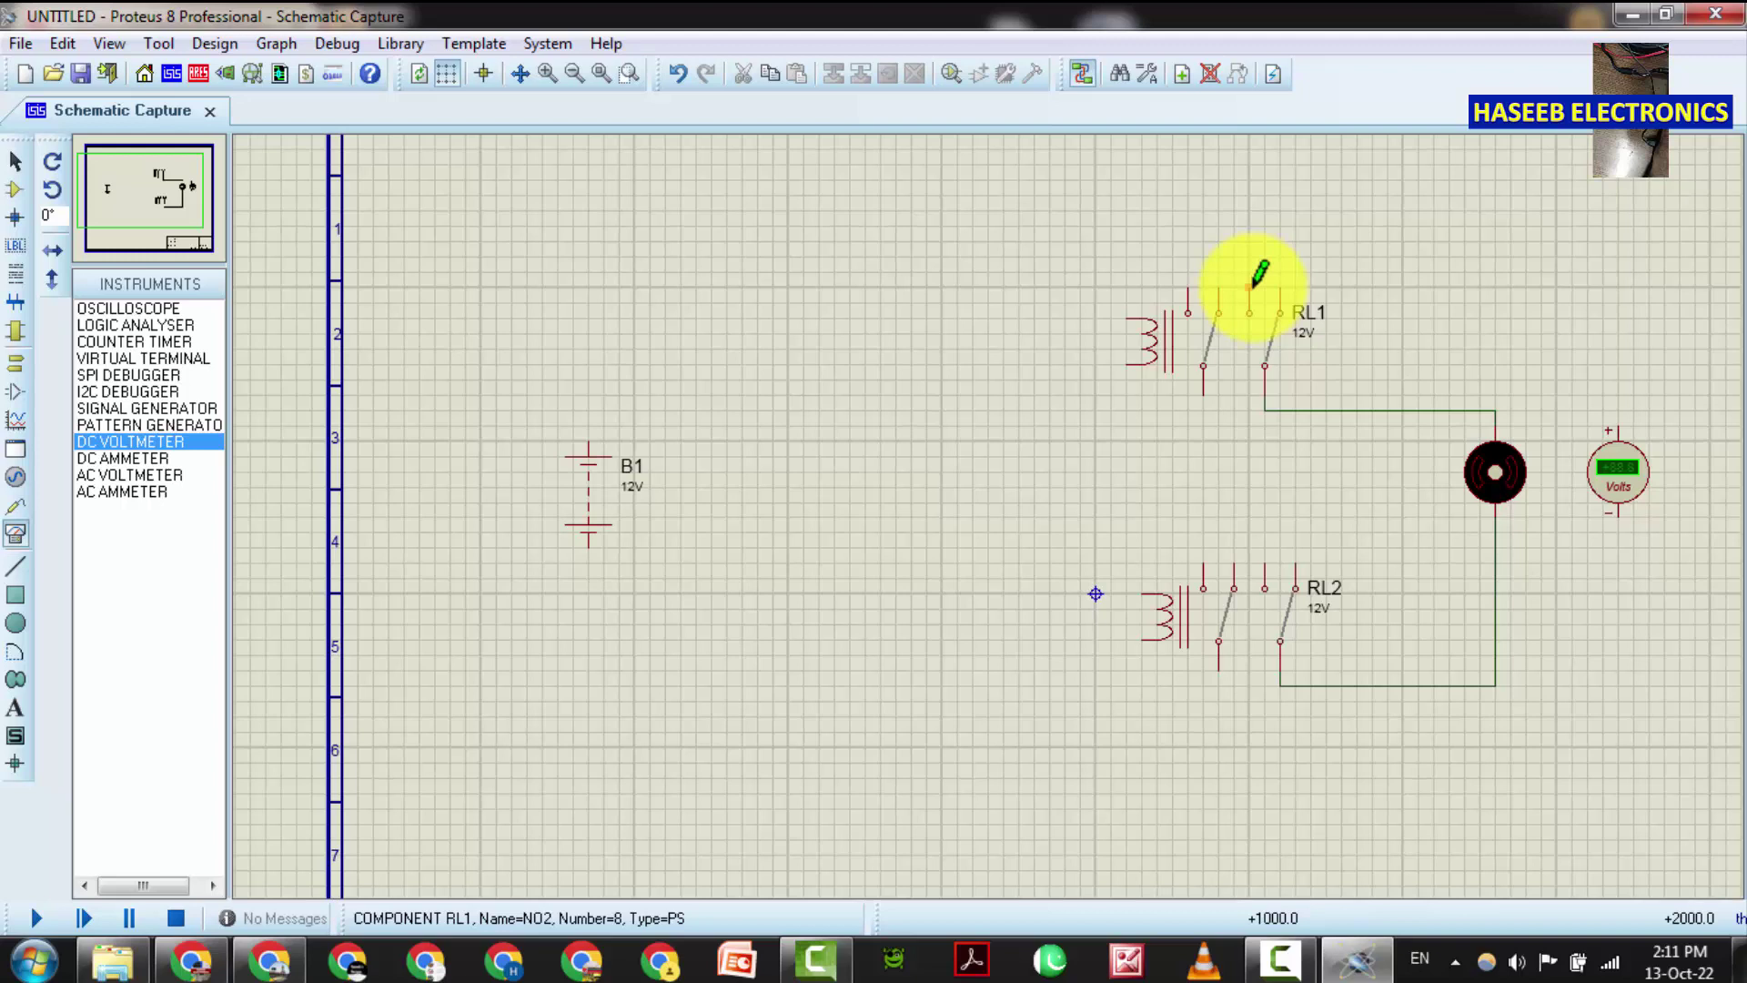
left_click(1251, 288)
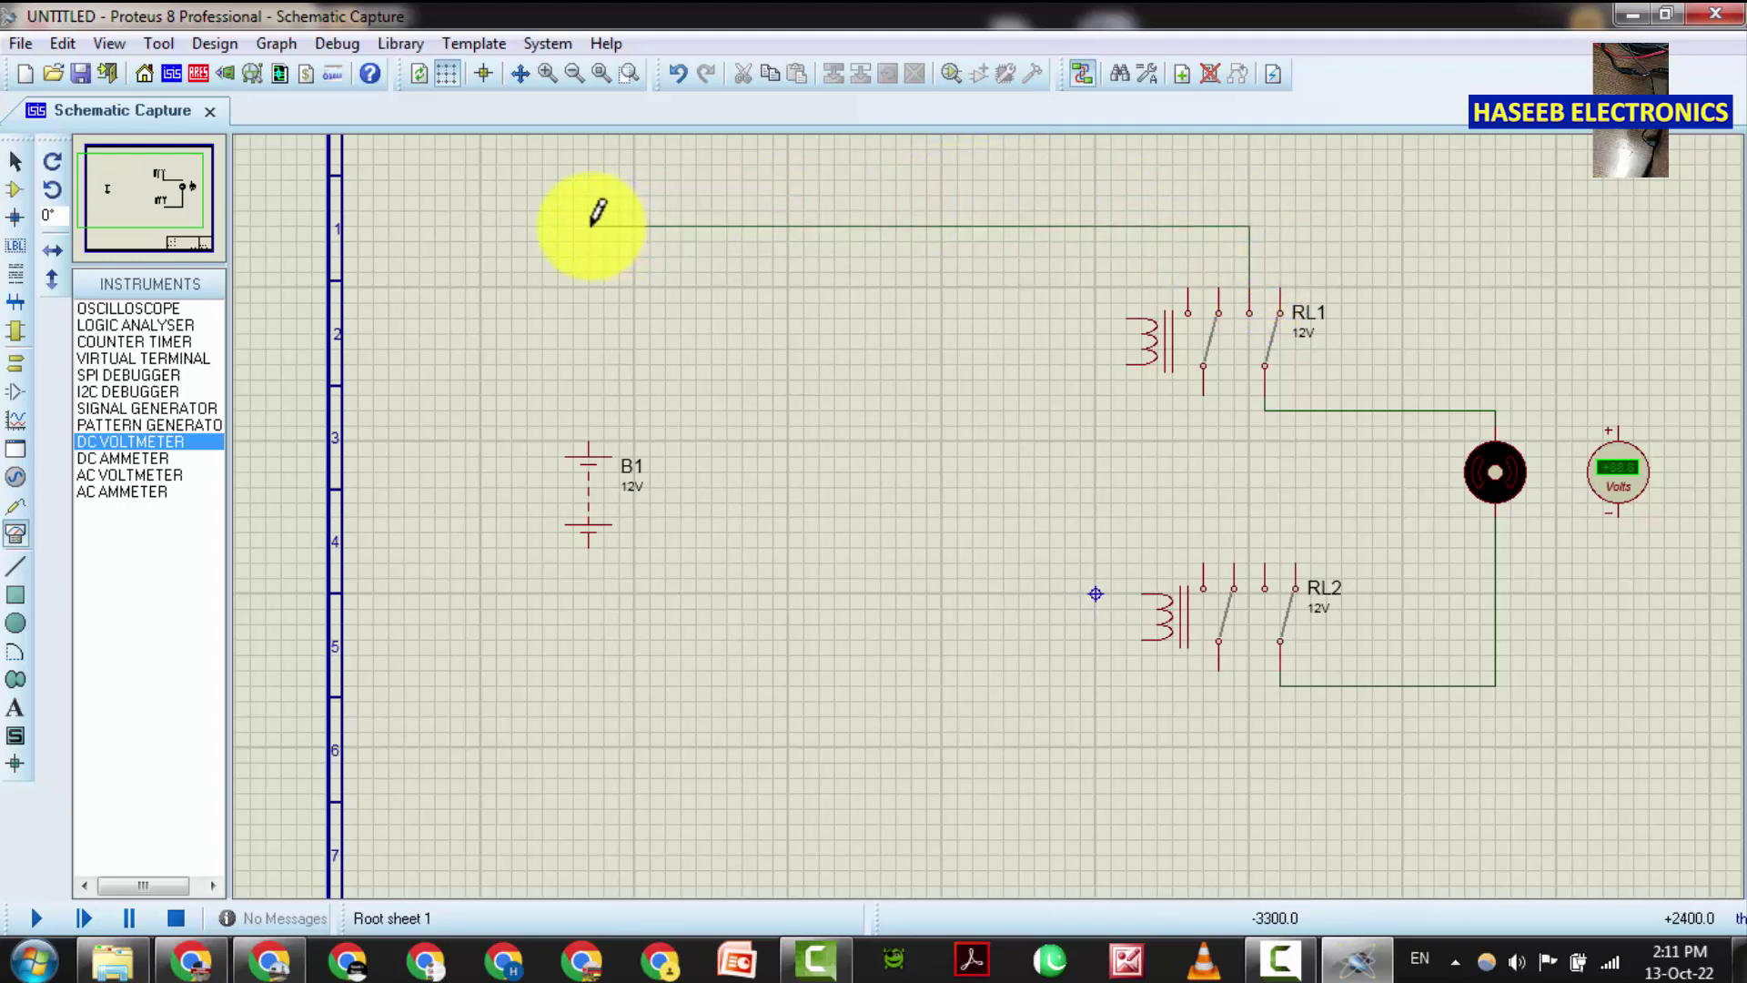
left_click(588, 454)
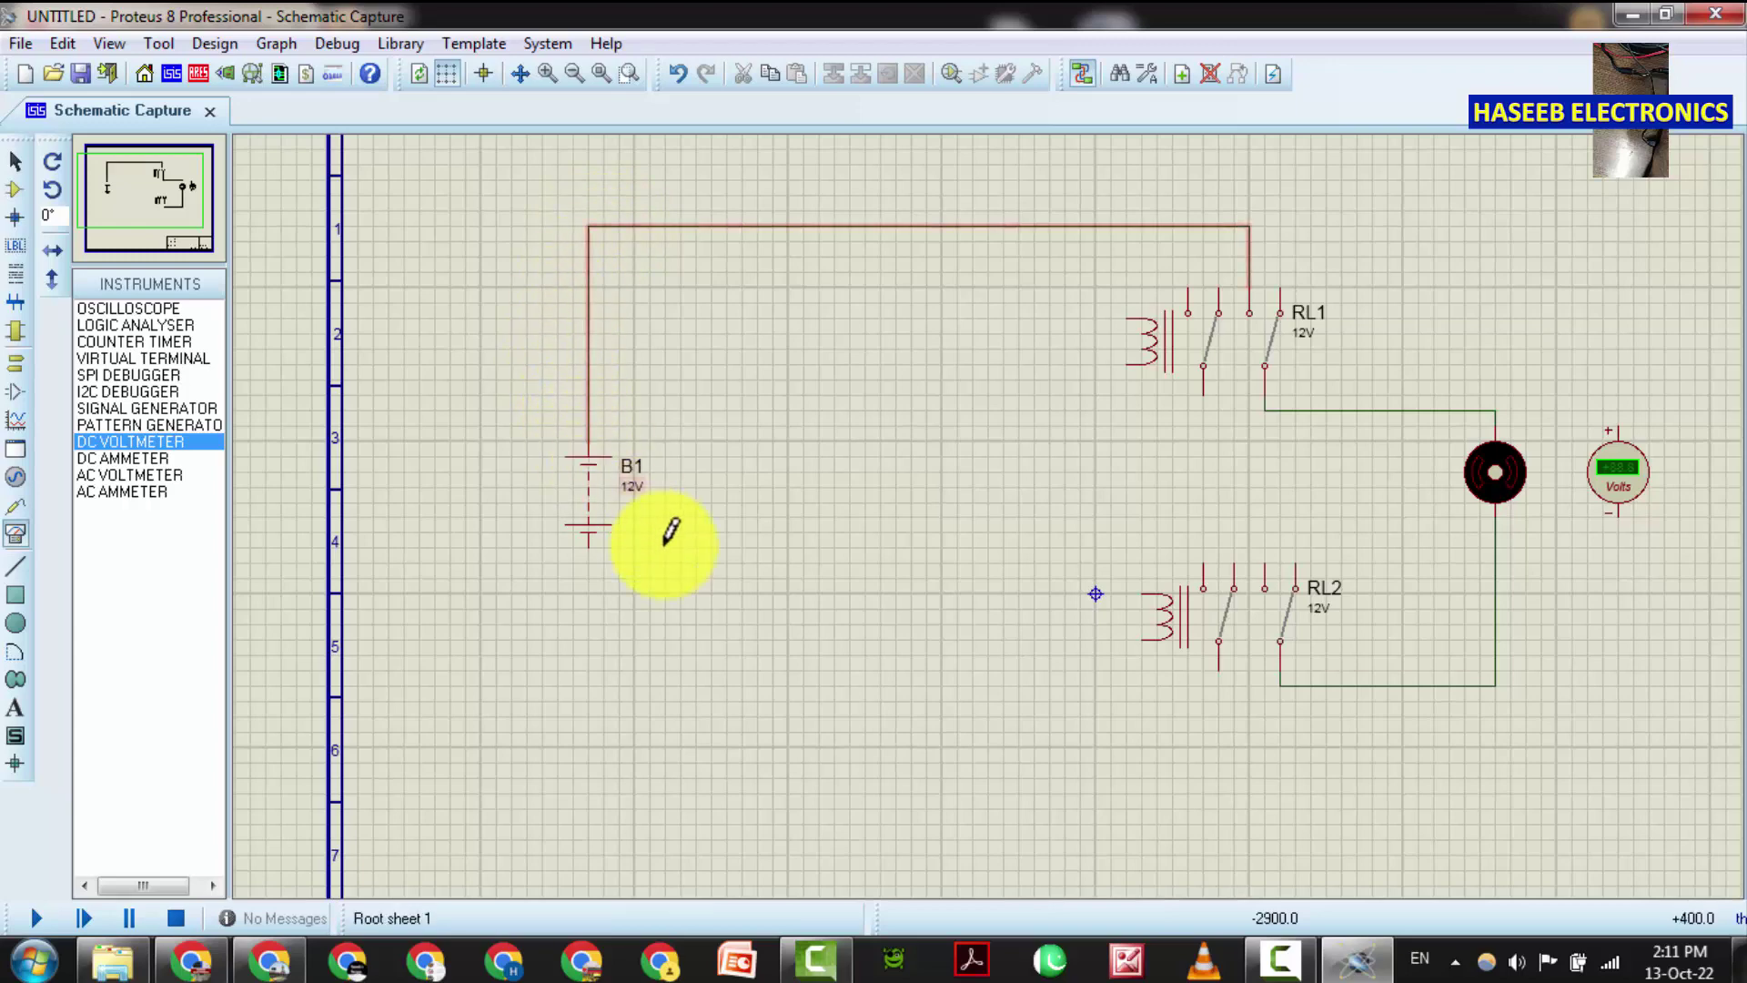
Mirror relay RL2 vertically so that its NO and NC contacts point downward
right_click(1208, 597)
left_click(1269, 512)
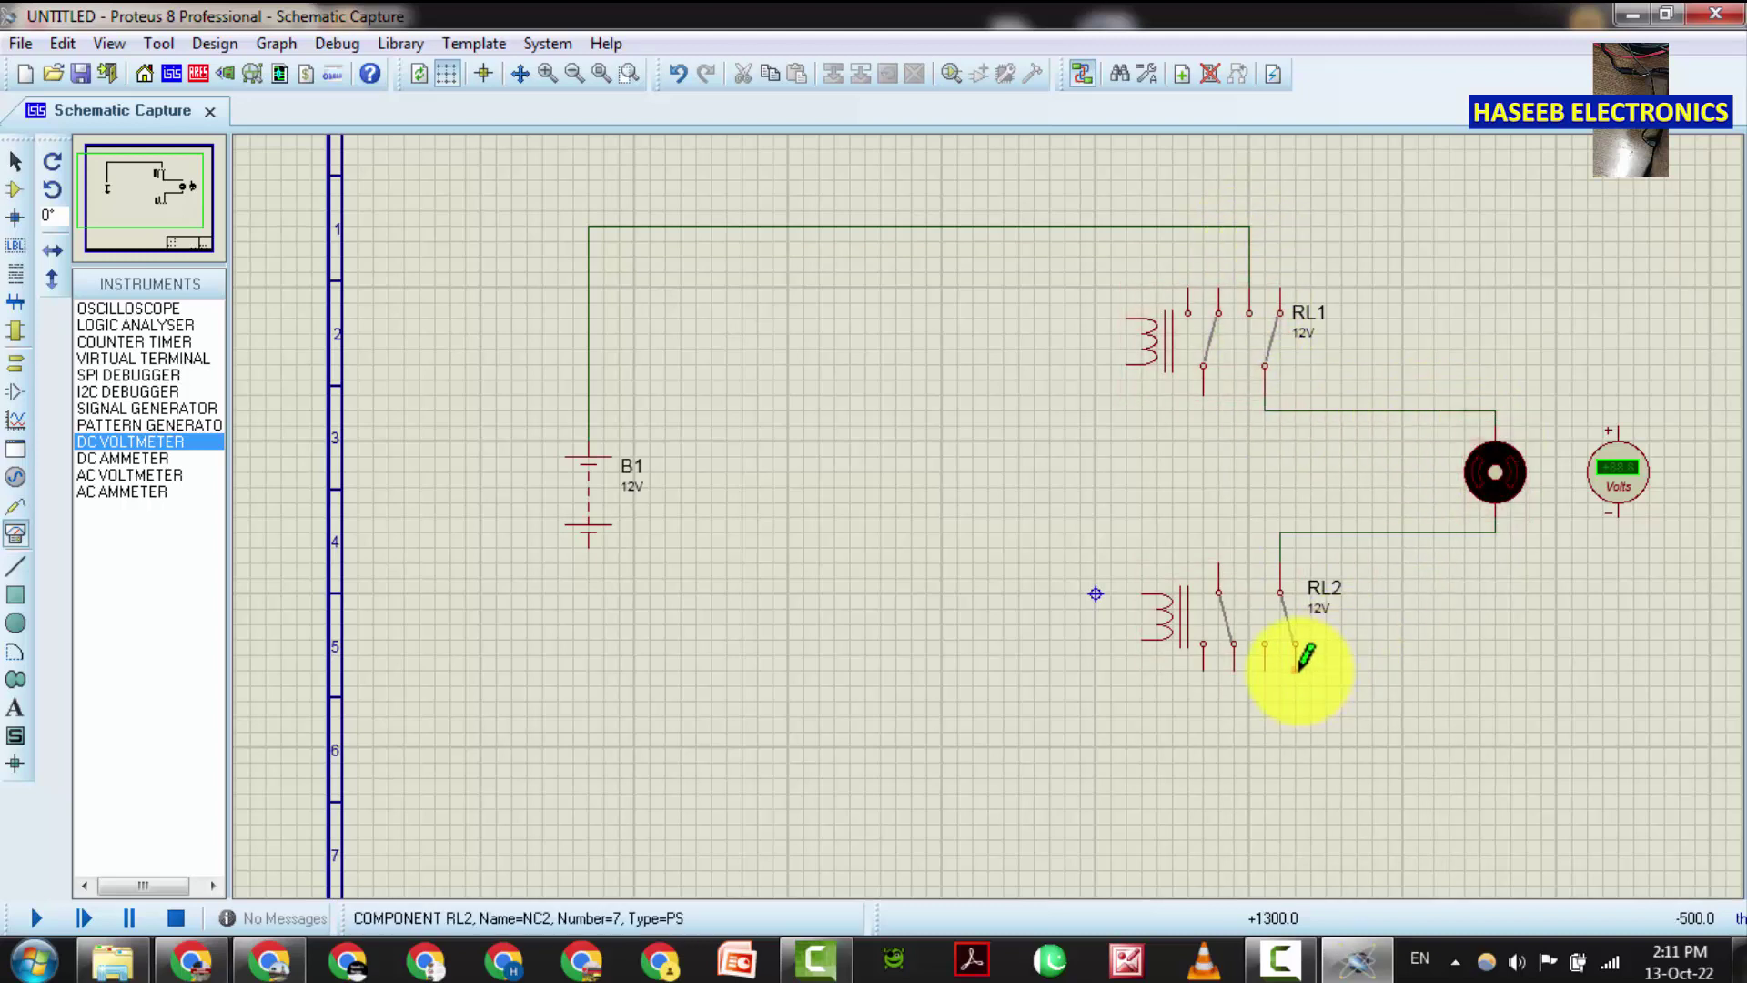
Wire RL2's NC2 contact to the battery's negative terminal
left_click(1298, 669)
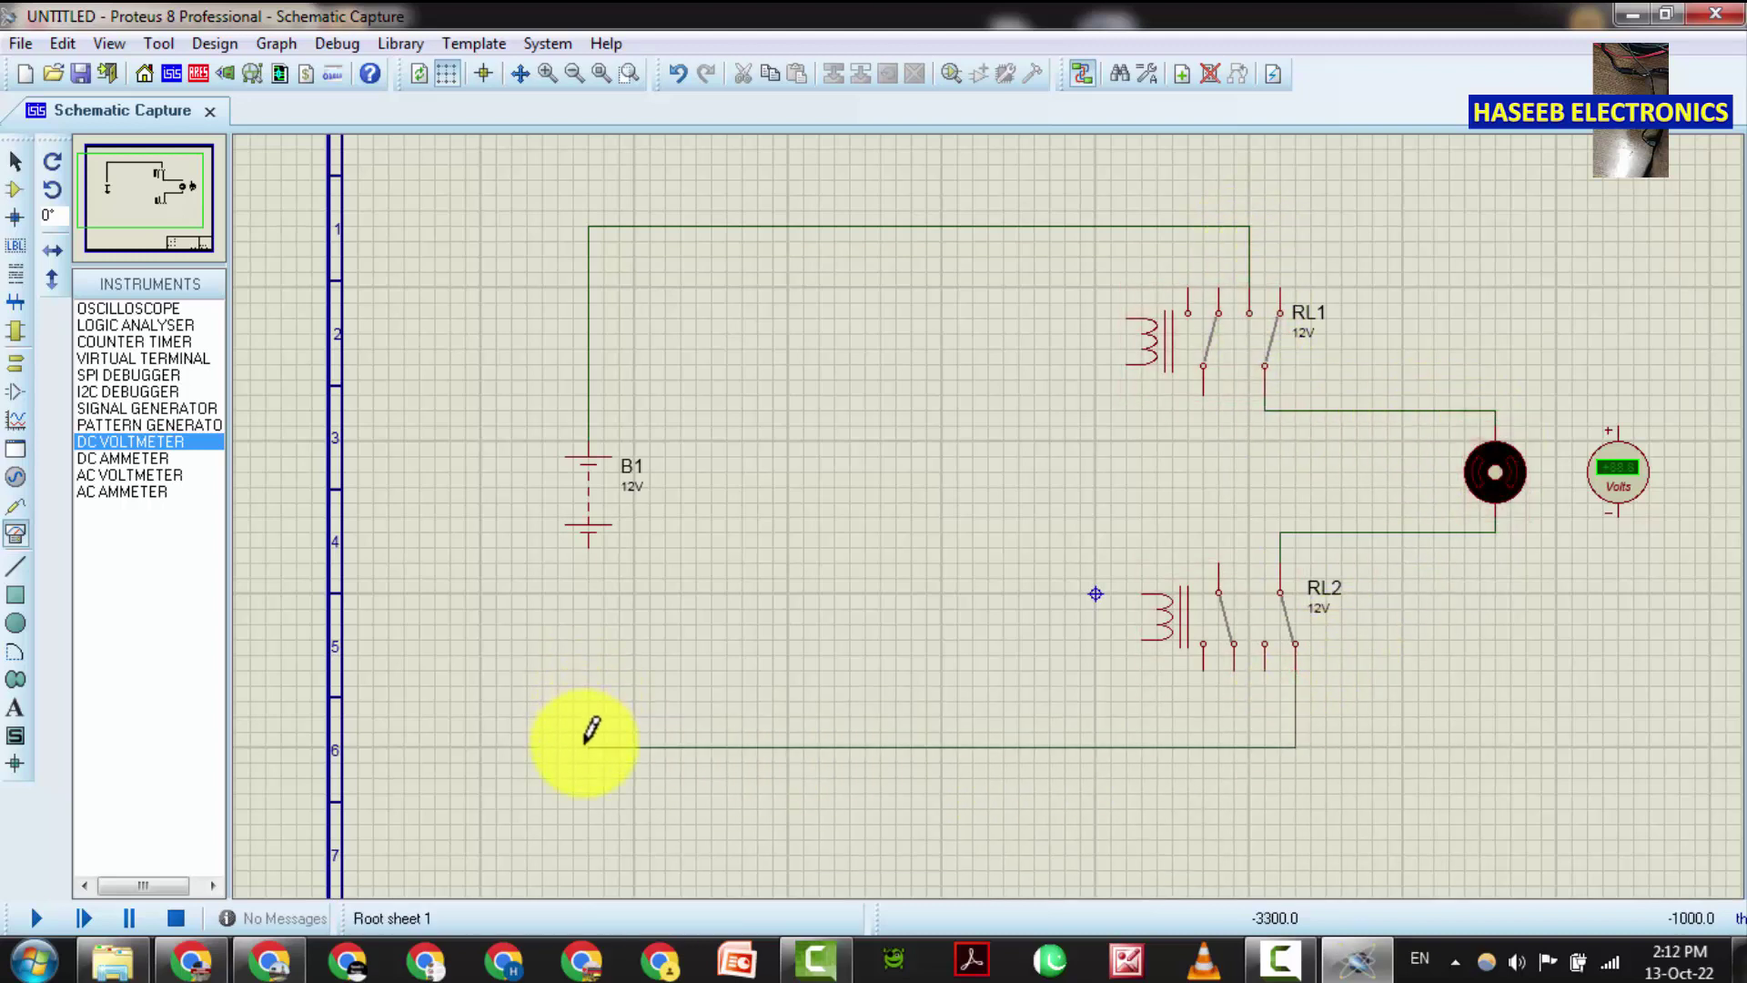
left_click(590, 539)
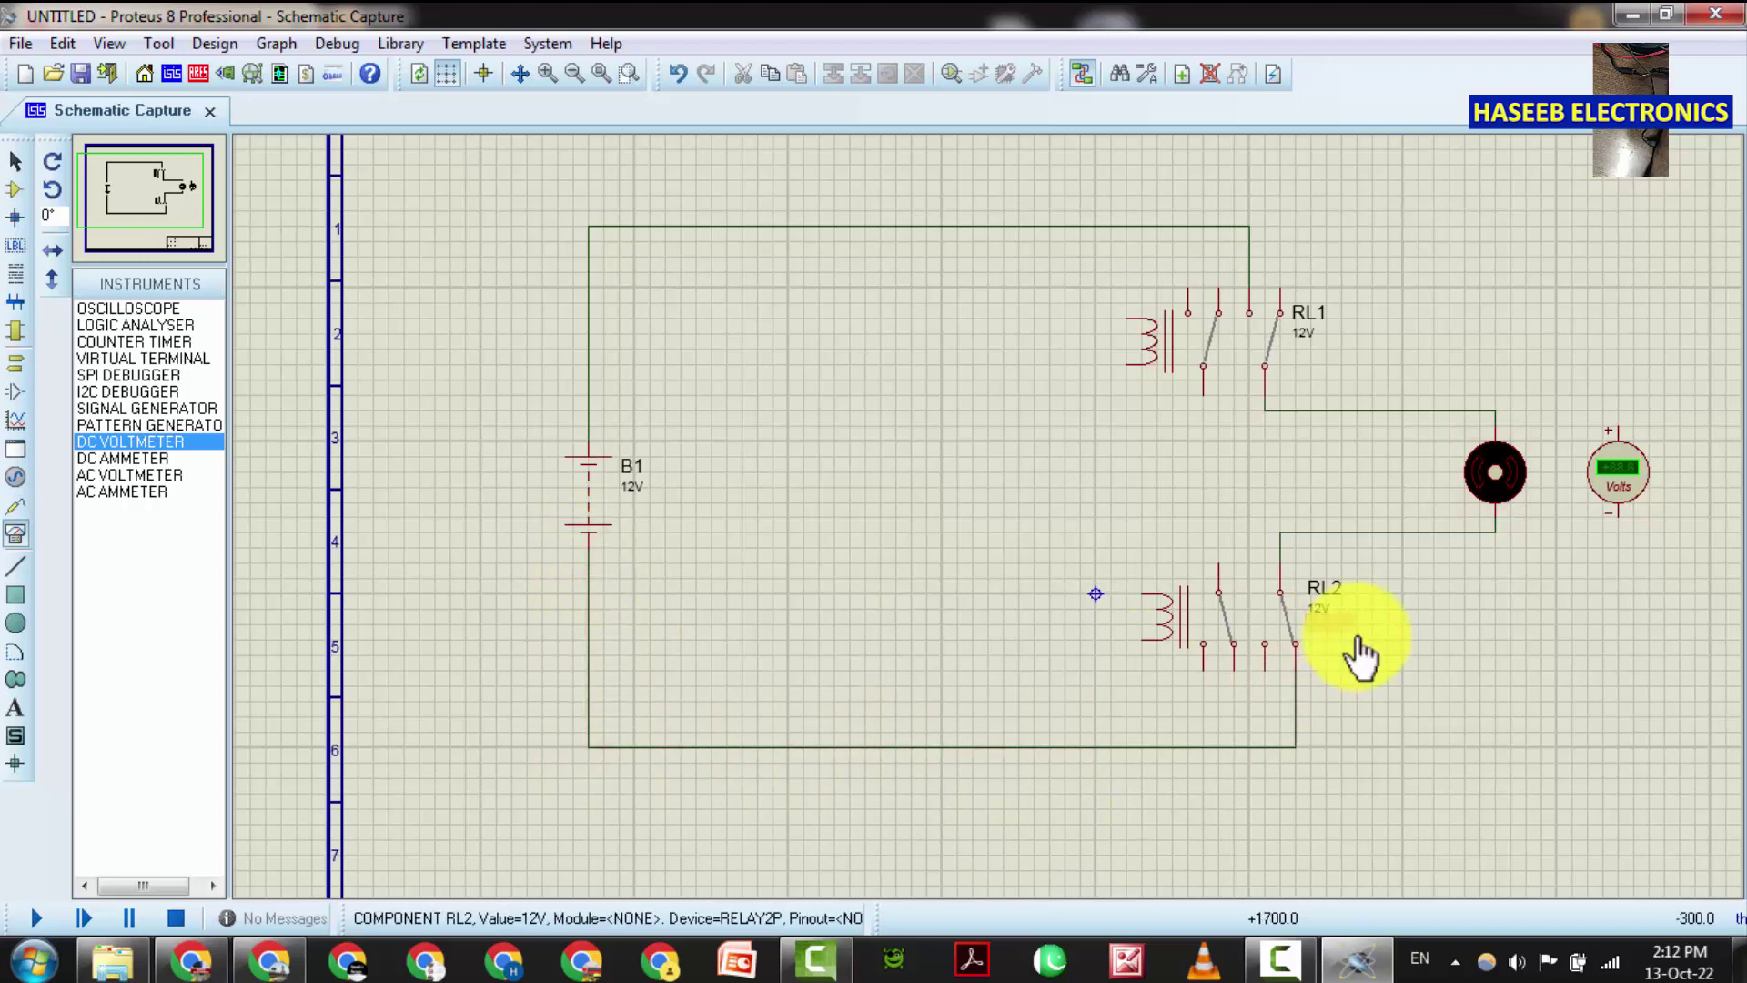
Find the SPST push button BUTTON with the keyword push and place it between the battery and relay RL1
scroll(1162, 362, "up", 1)
scroll(1168, 369, "down", 1)
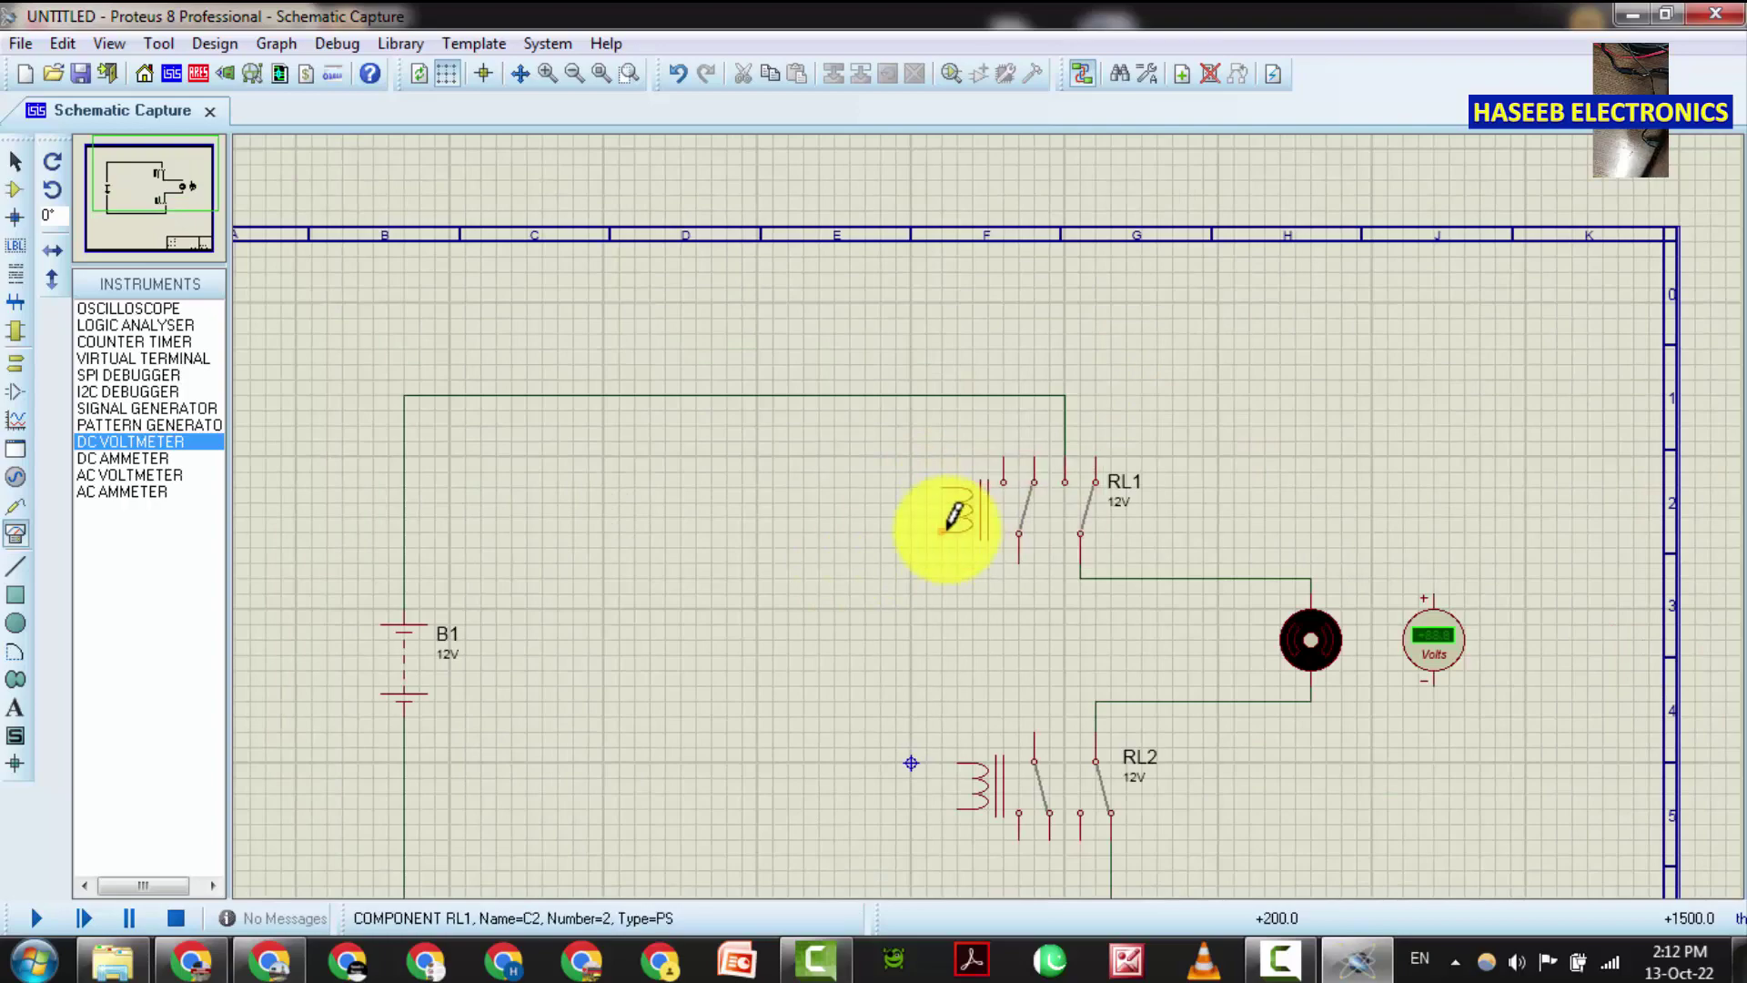
key("p")
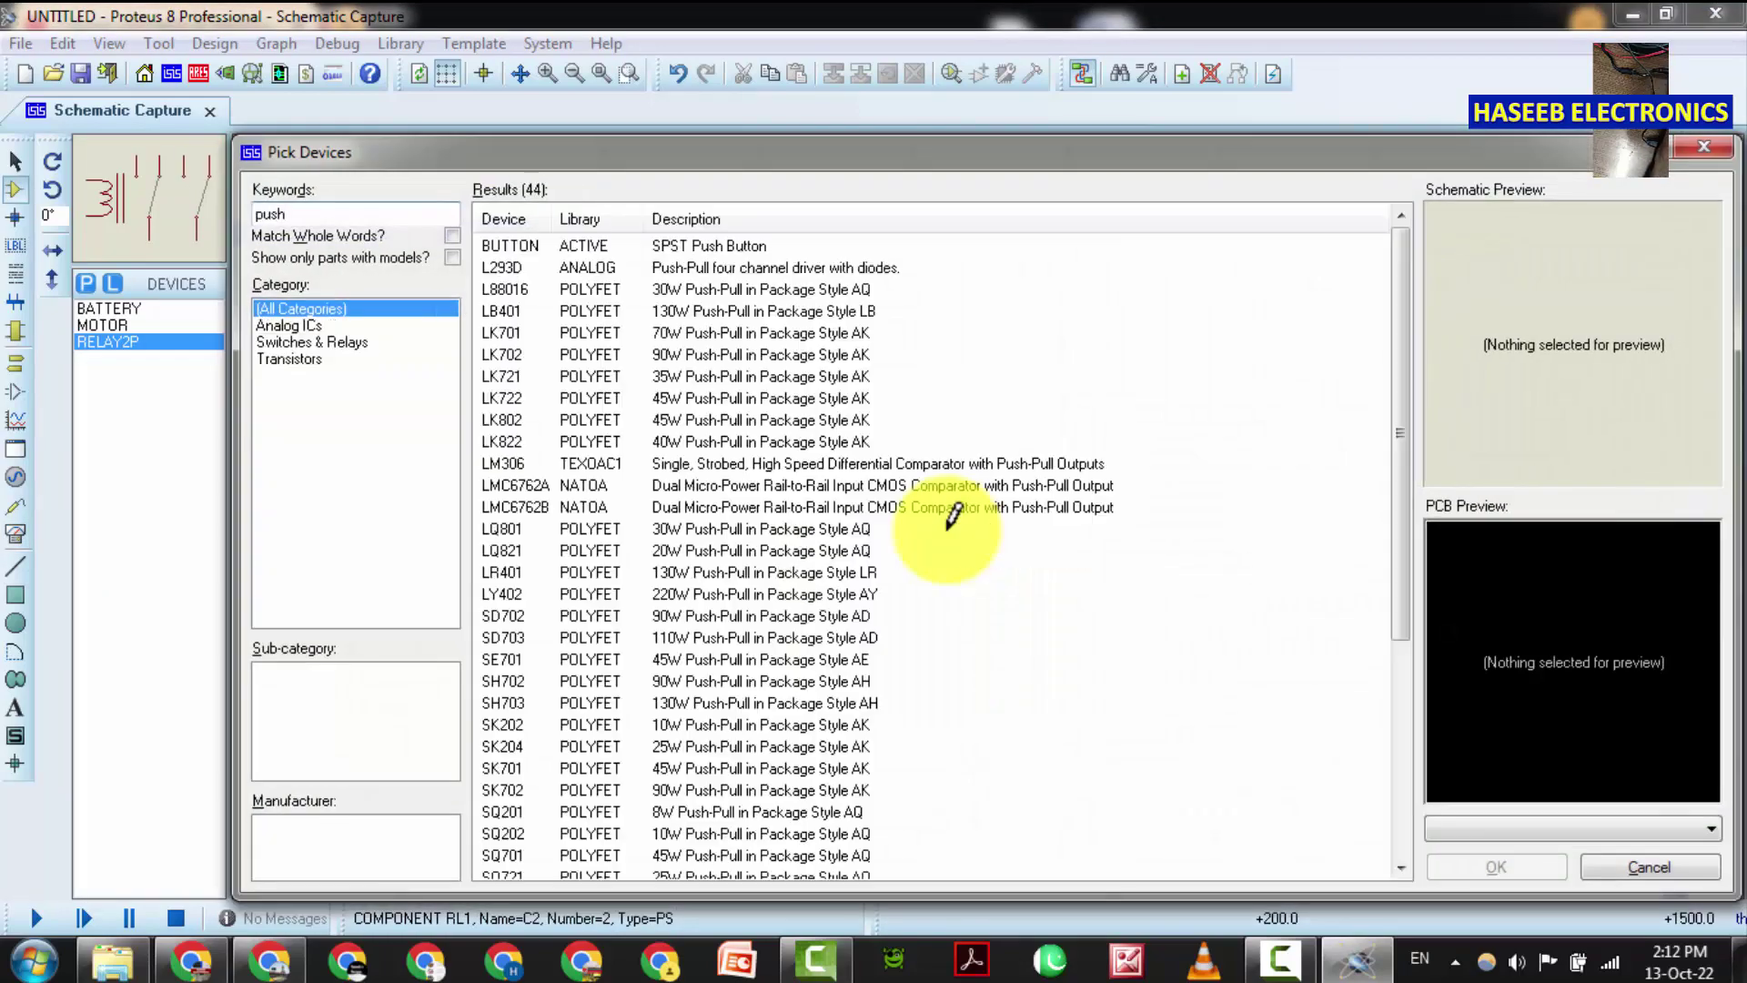
left_click(511, 243)
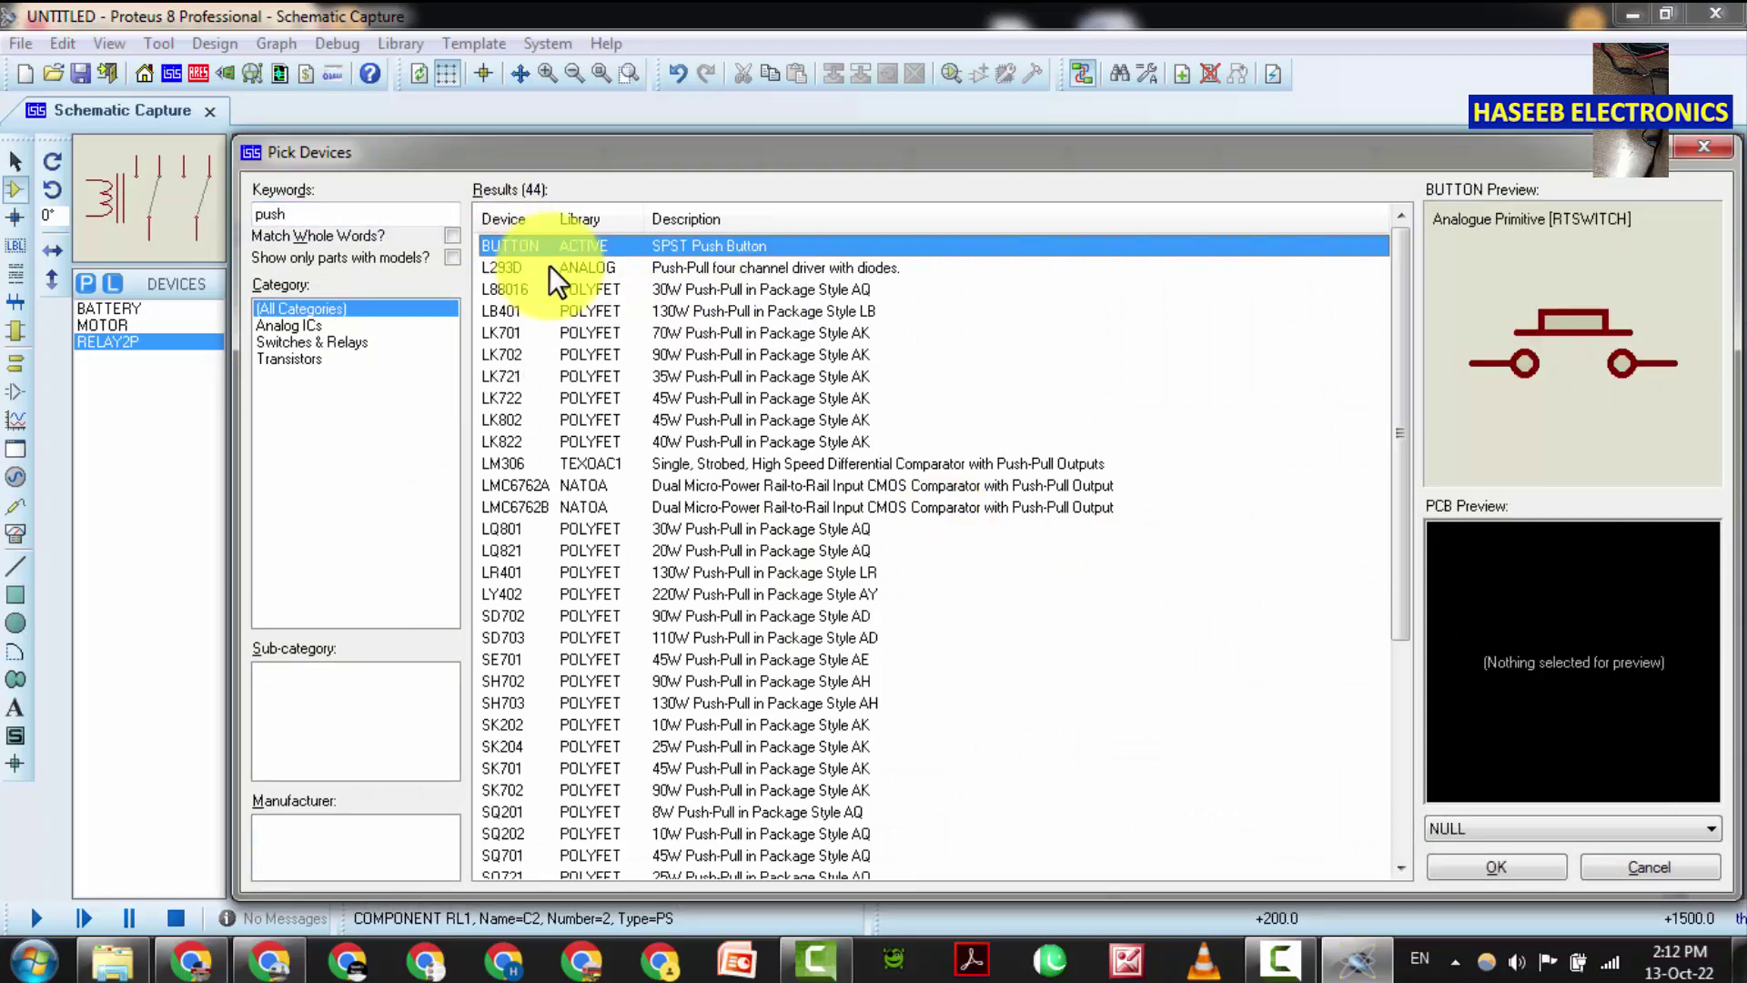
left_click(1495, 867)
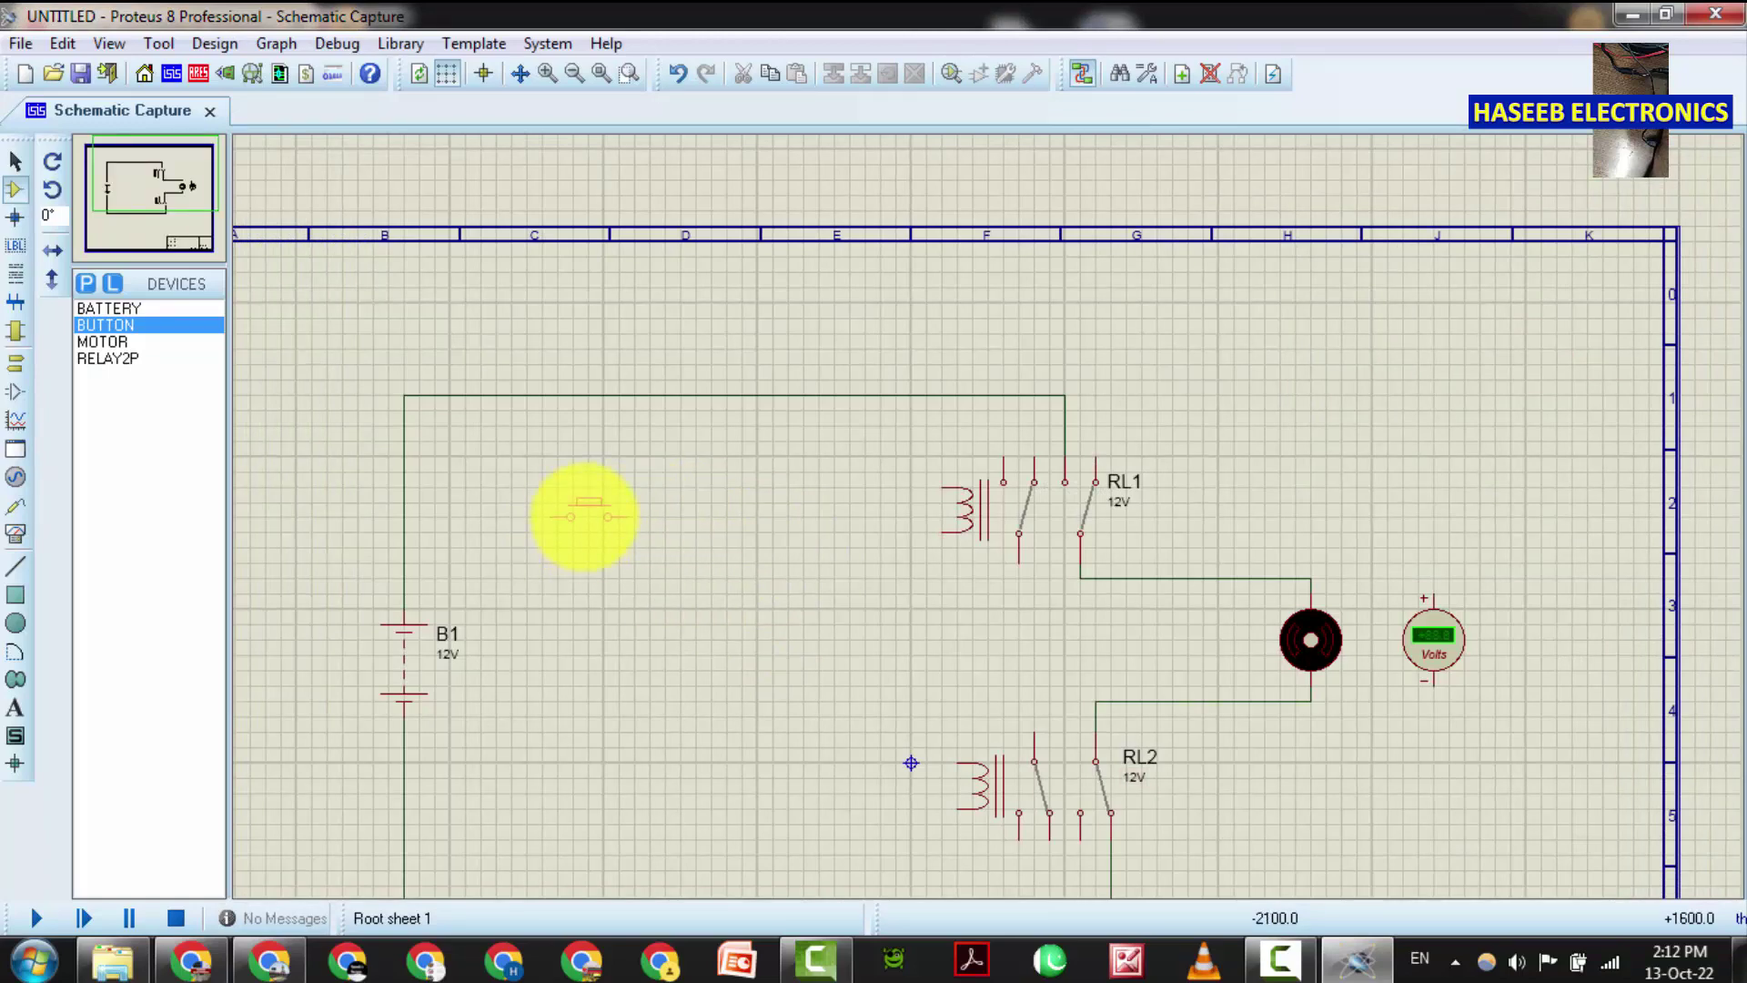
scroll(575, 533, "up", 2)
scroll(988, 532, "down", 1)
left_click(1006, 510)
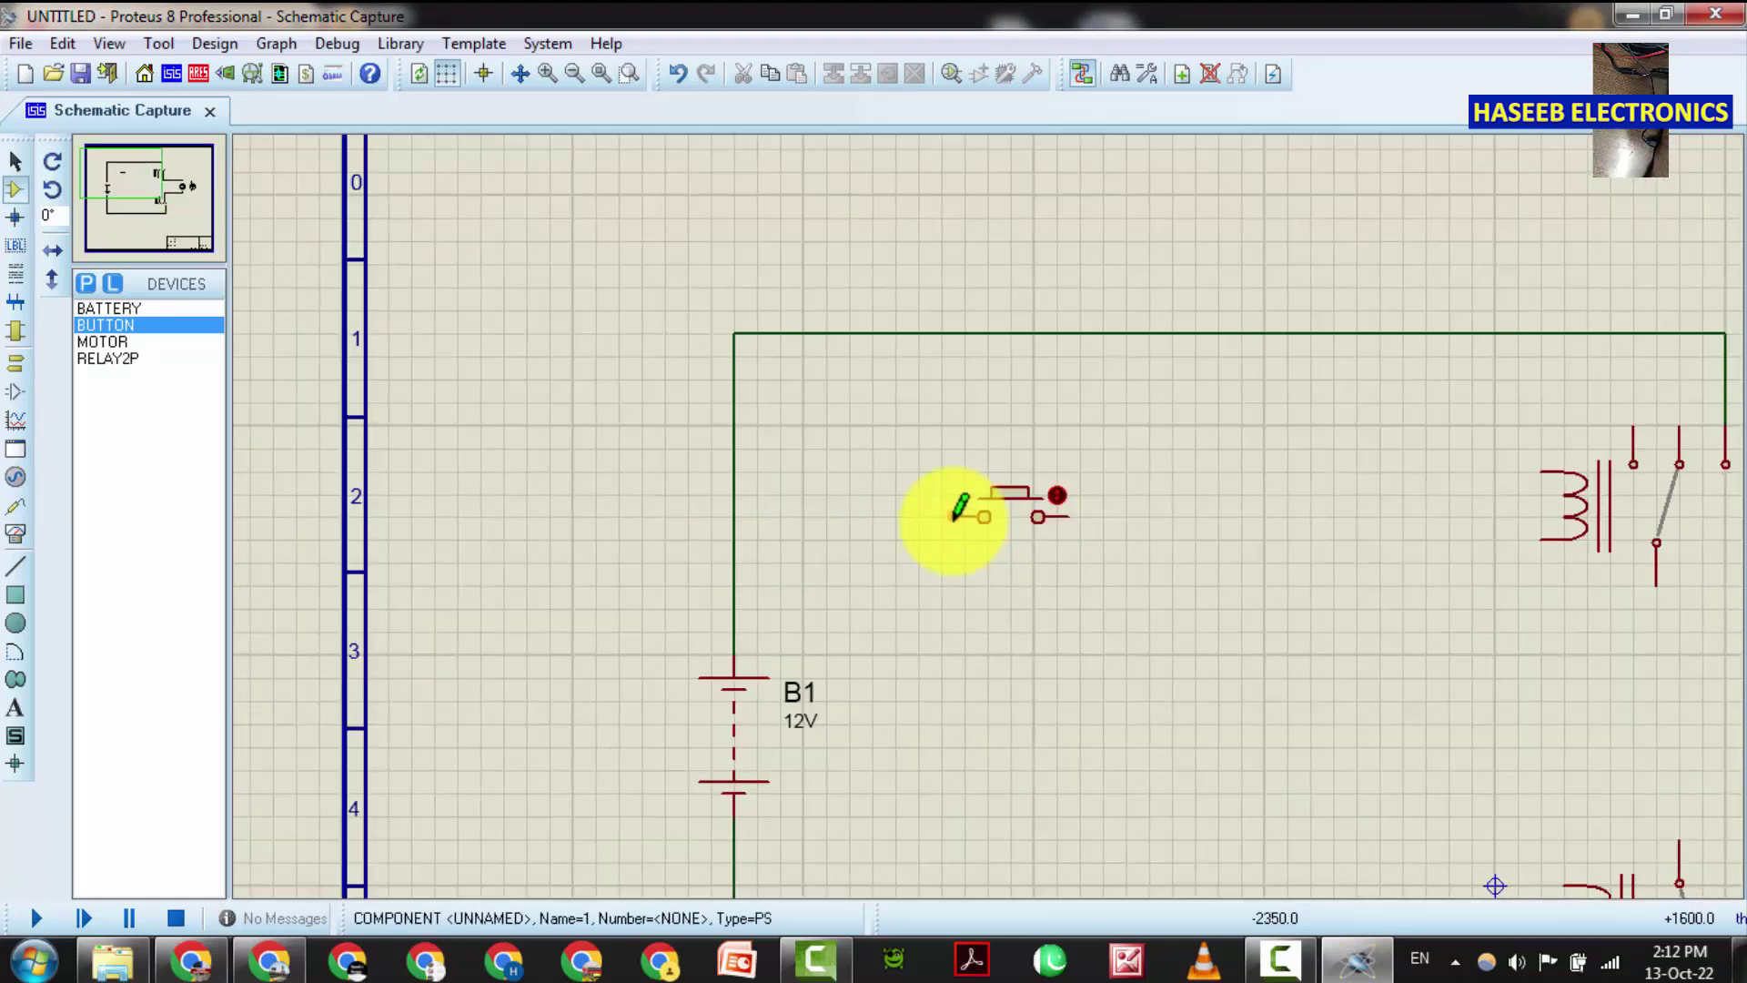
Wire the push button's battery-side terminal to the positive supply line and its other terminal to the upper end of RL1's coil
left_click(930, 515)
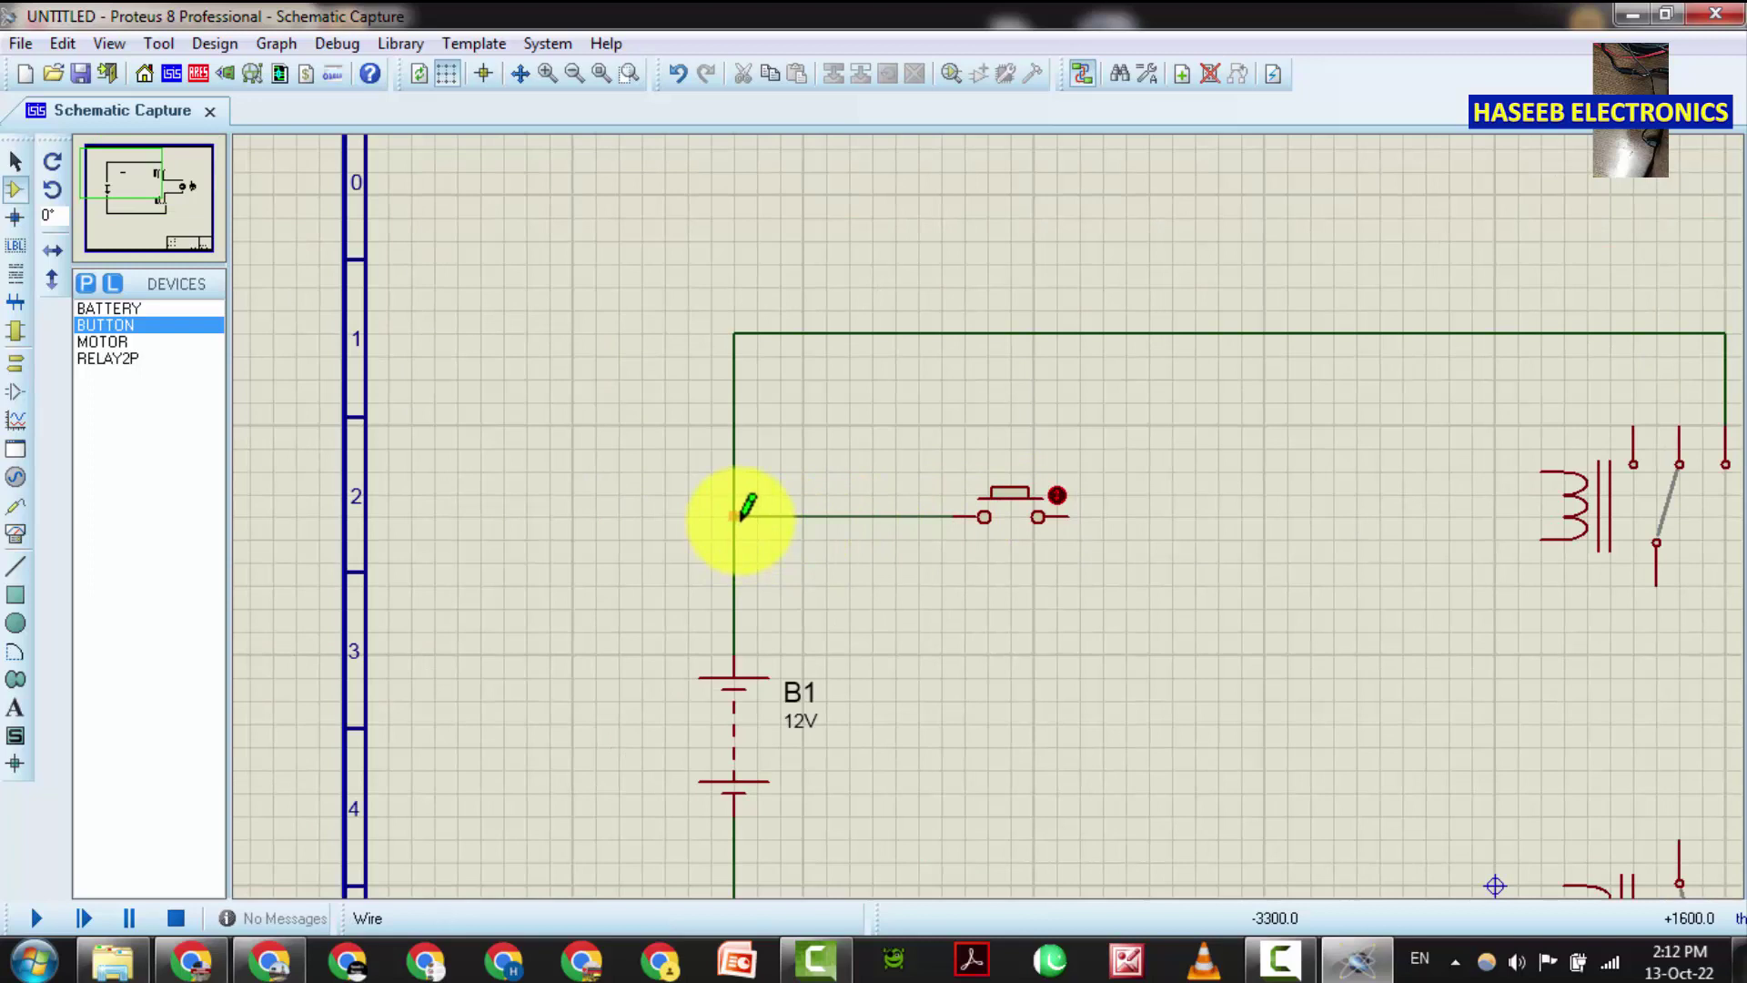
left_click(736, 516)
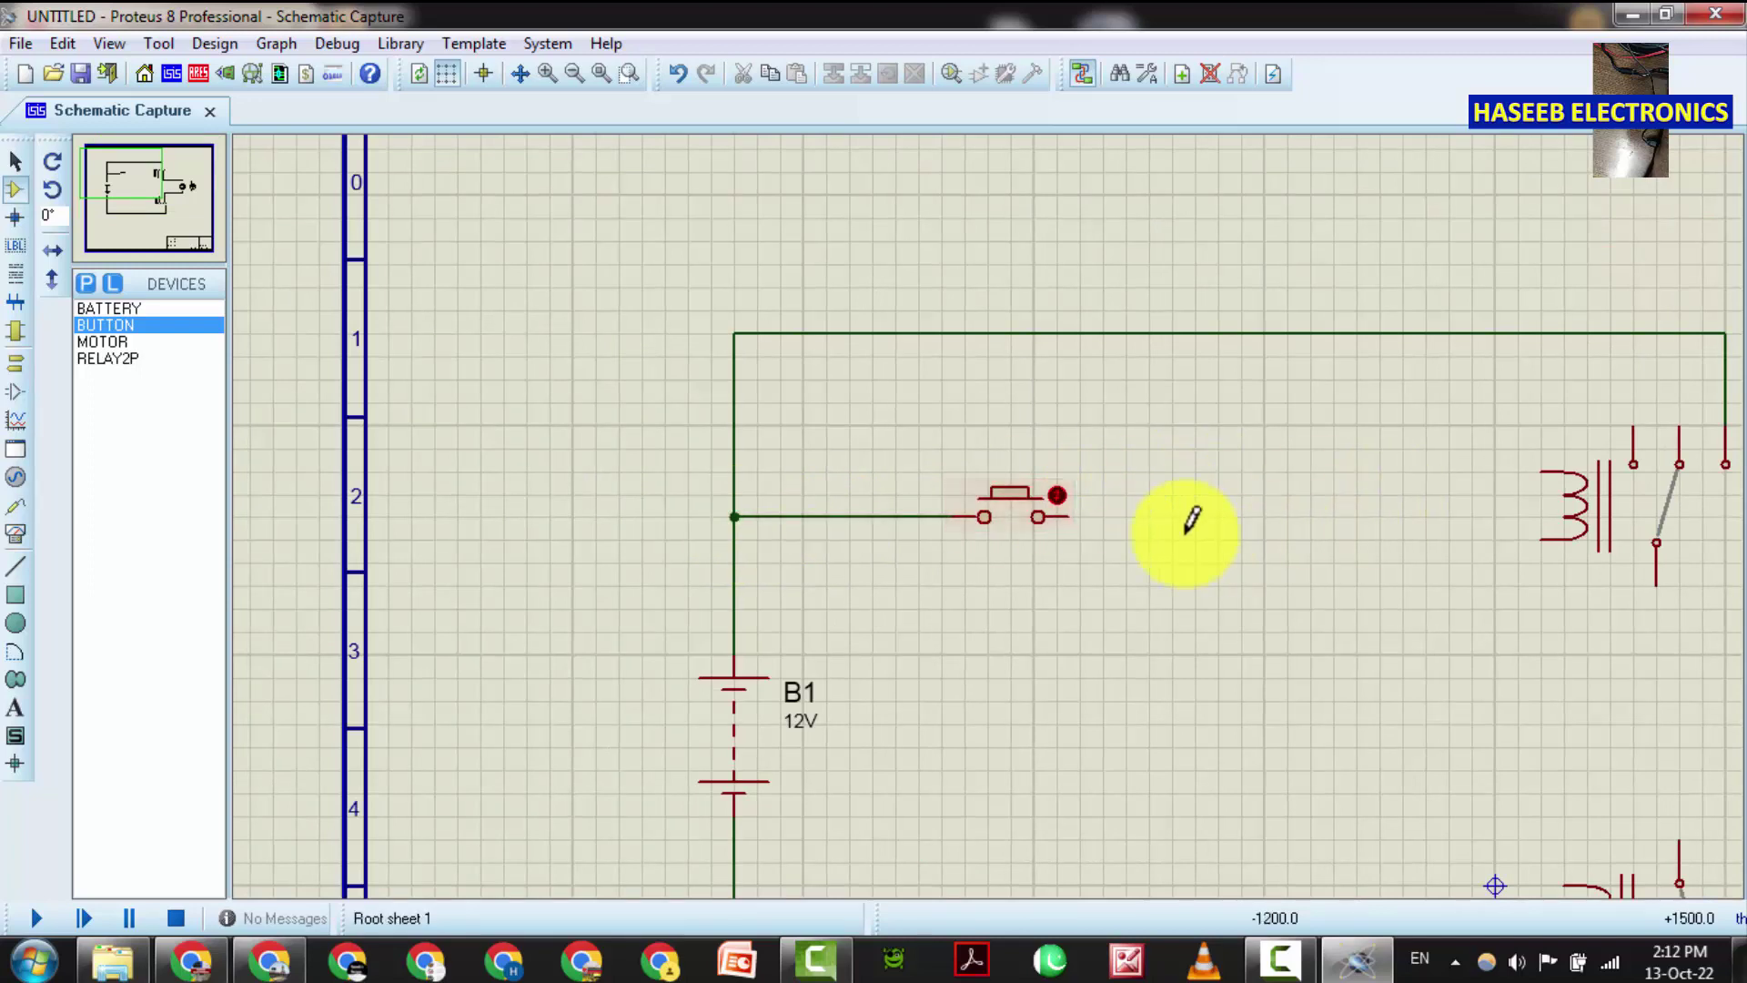
left_click(1070, 515)
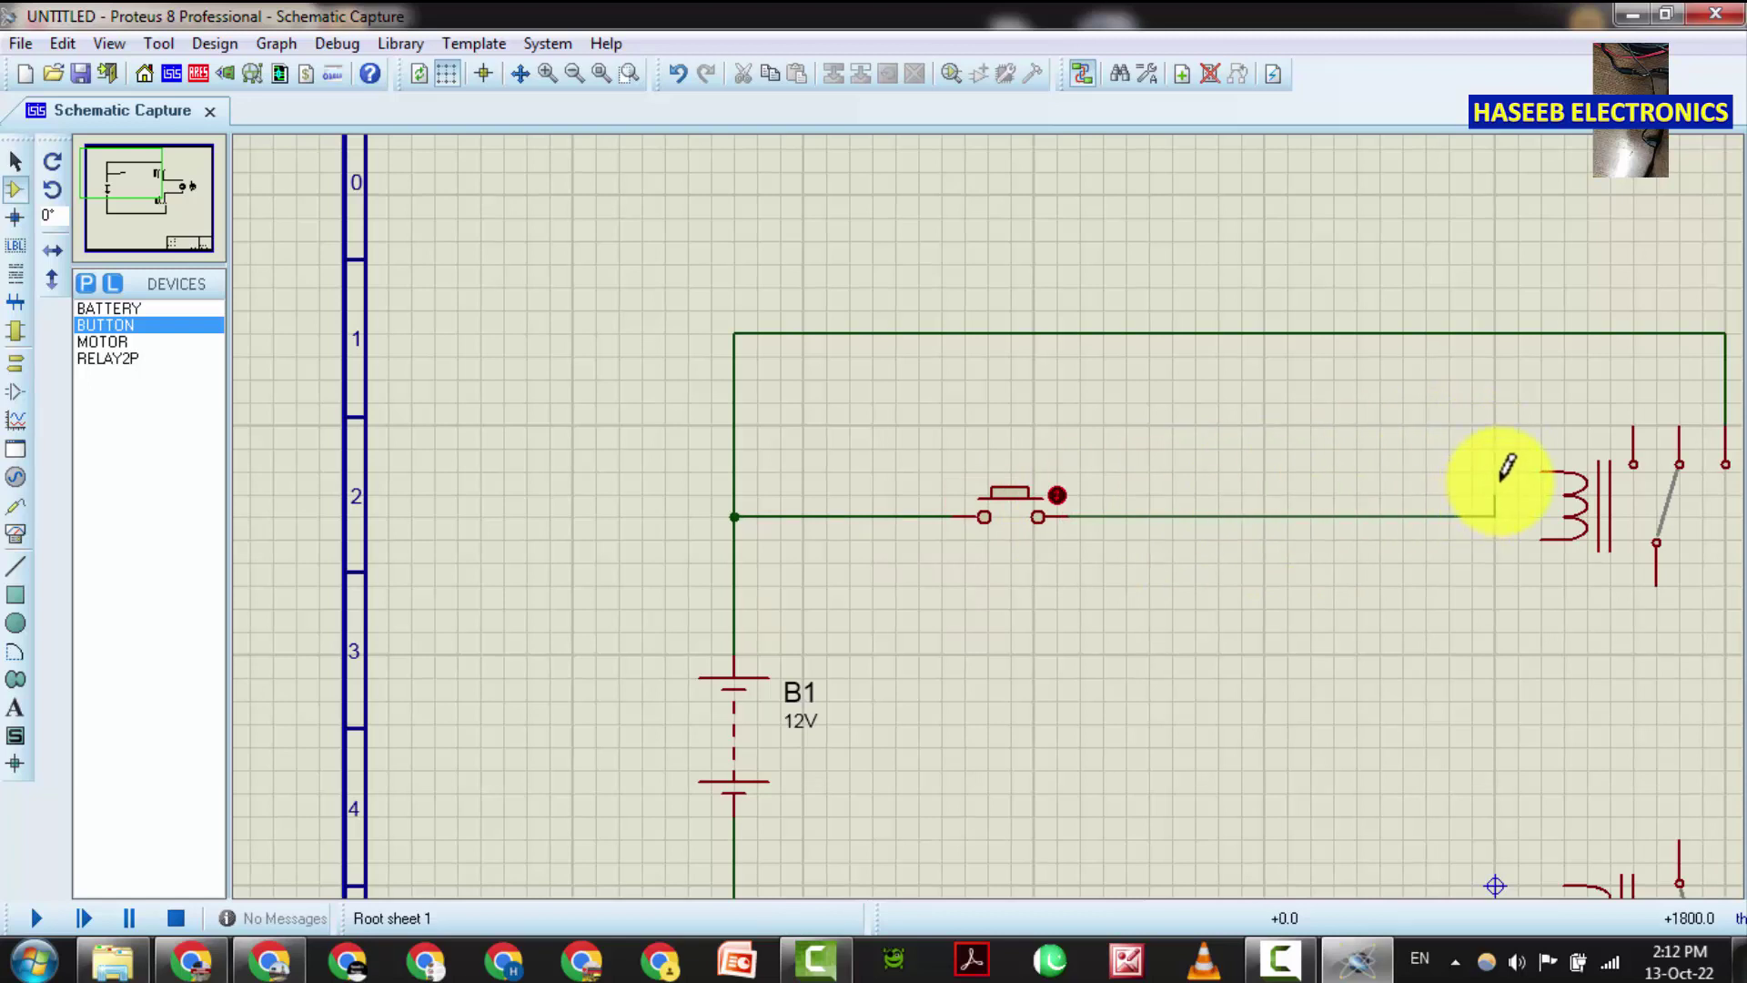
left_click(1538, 480)
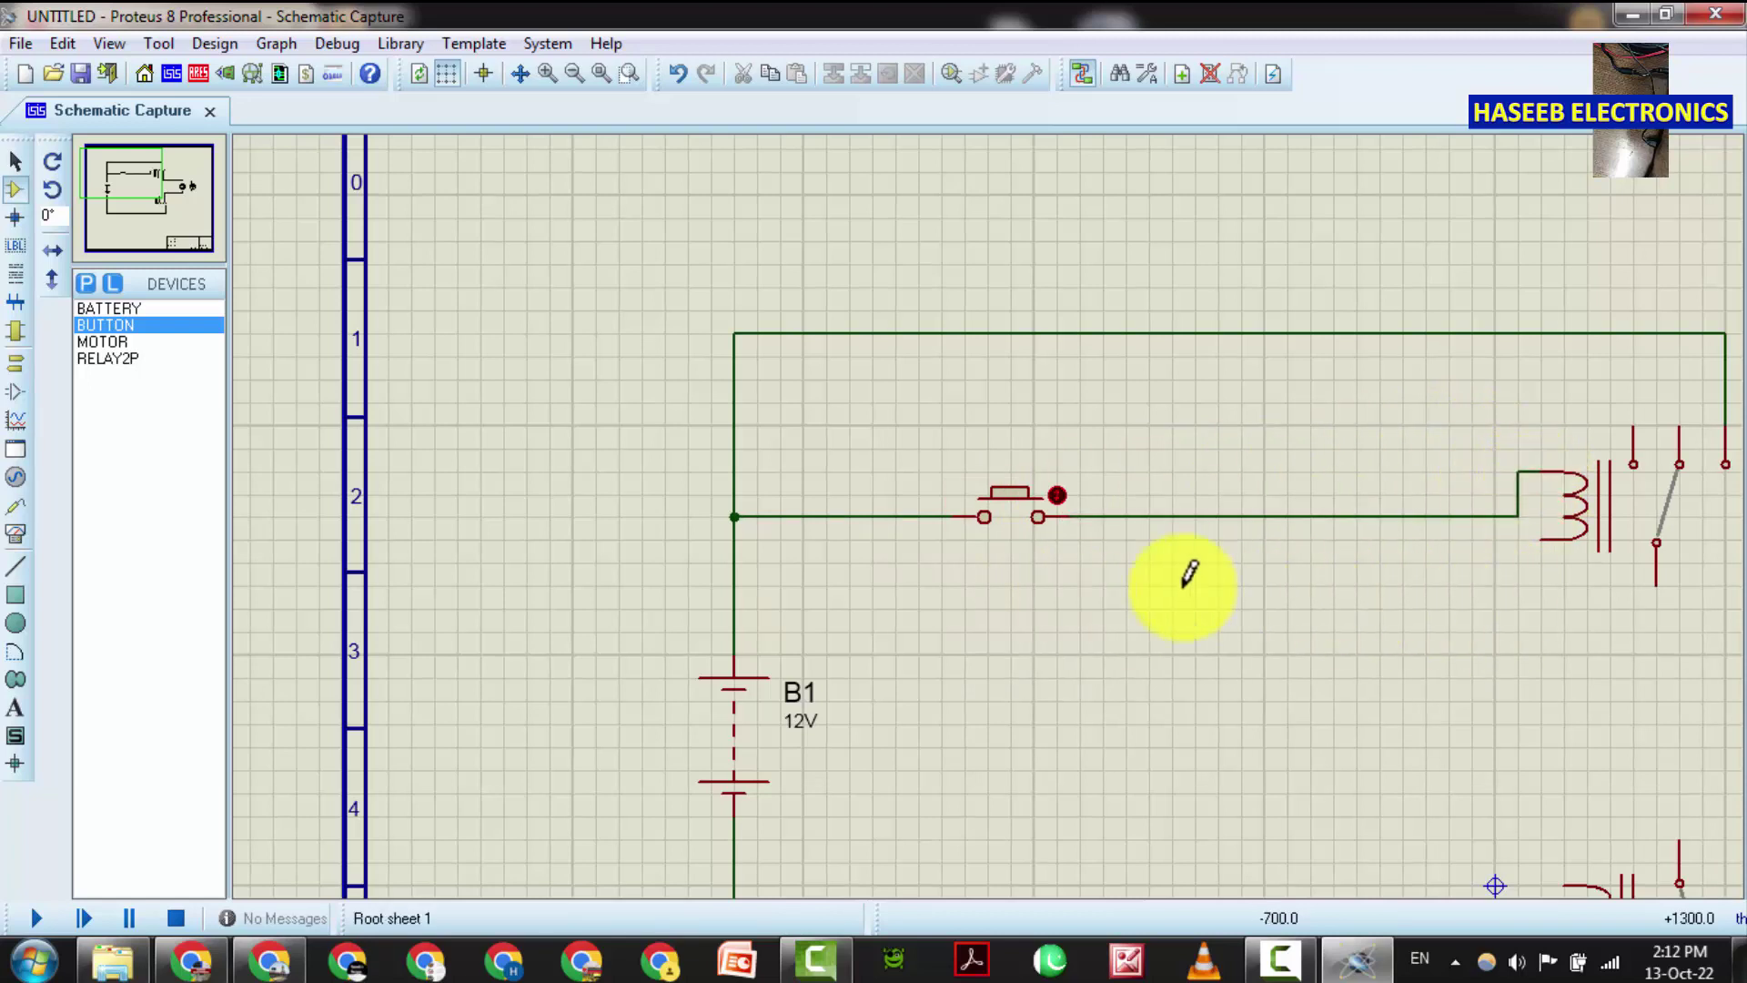
Connect the lower coil terminals of RL1 and RL2 to the battery's negative line
scroll(1611, 578, "down", 1)
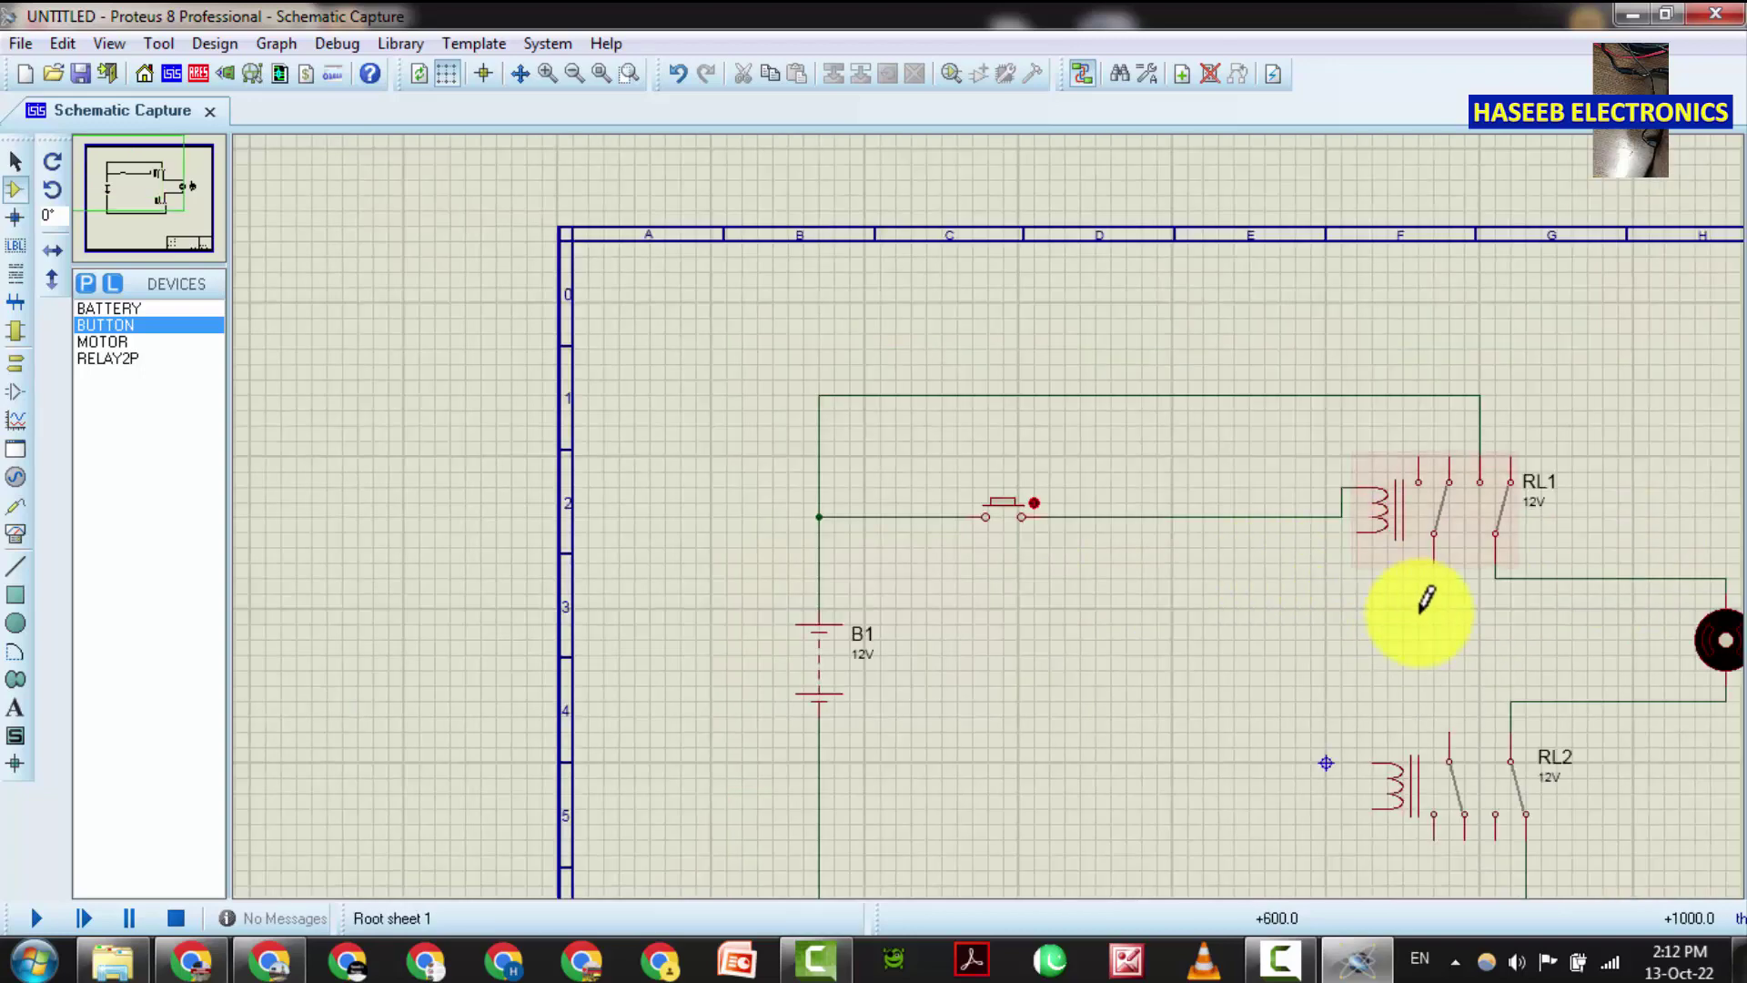
scroll(1426, 599, "up", 1)
scroll(920, 558, "down", 1)
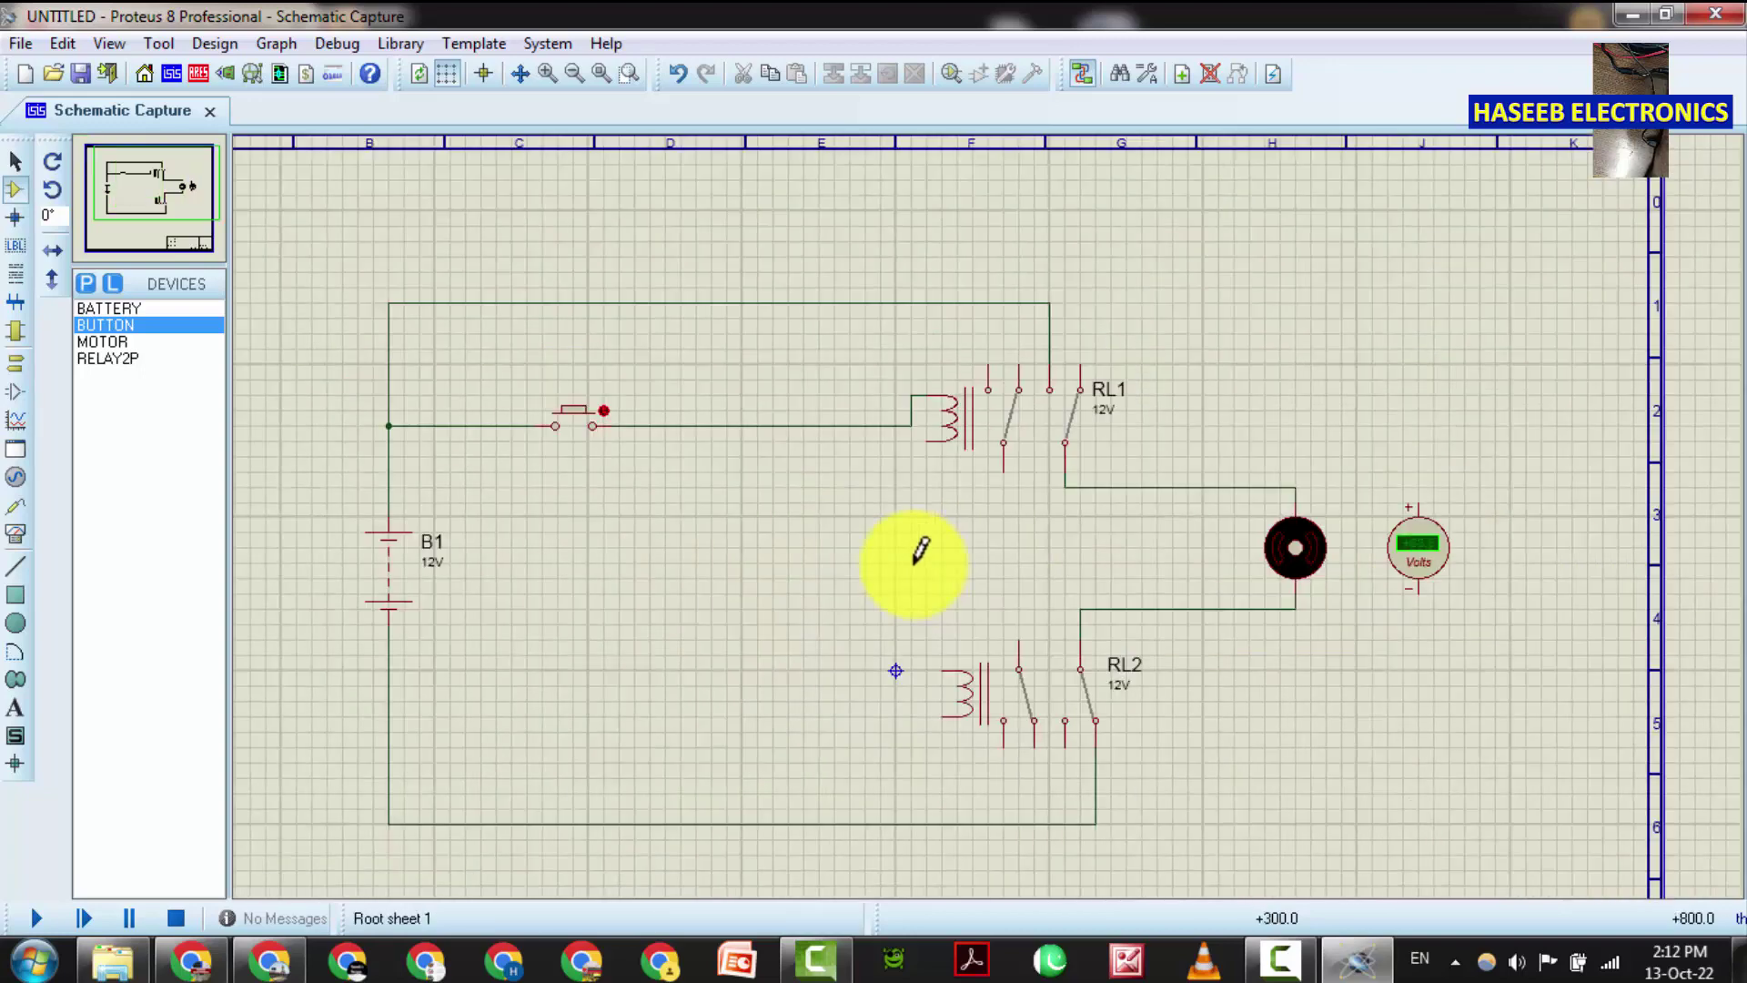
left_click(926, 440)
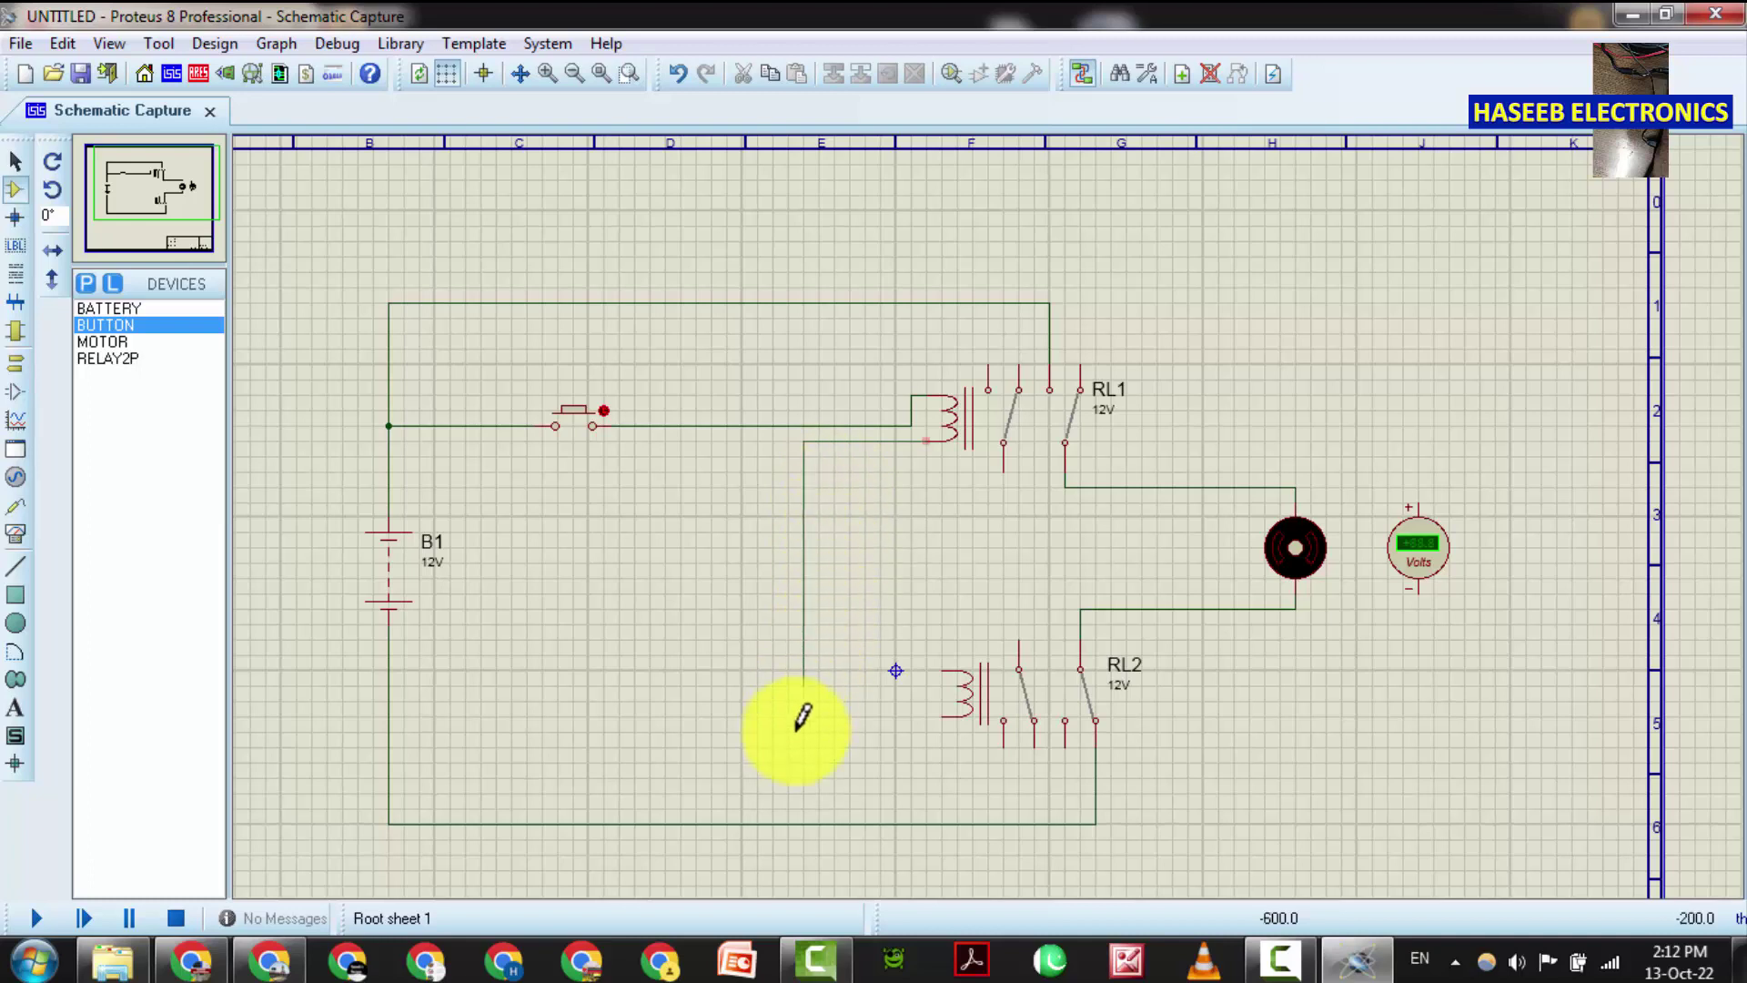
left_click(817, 823)
left_click_drag(812, 823, 773, 825)
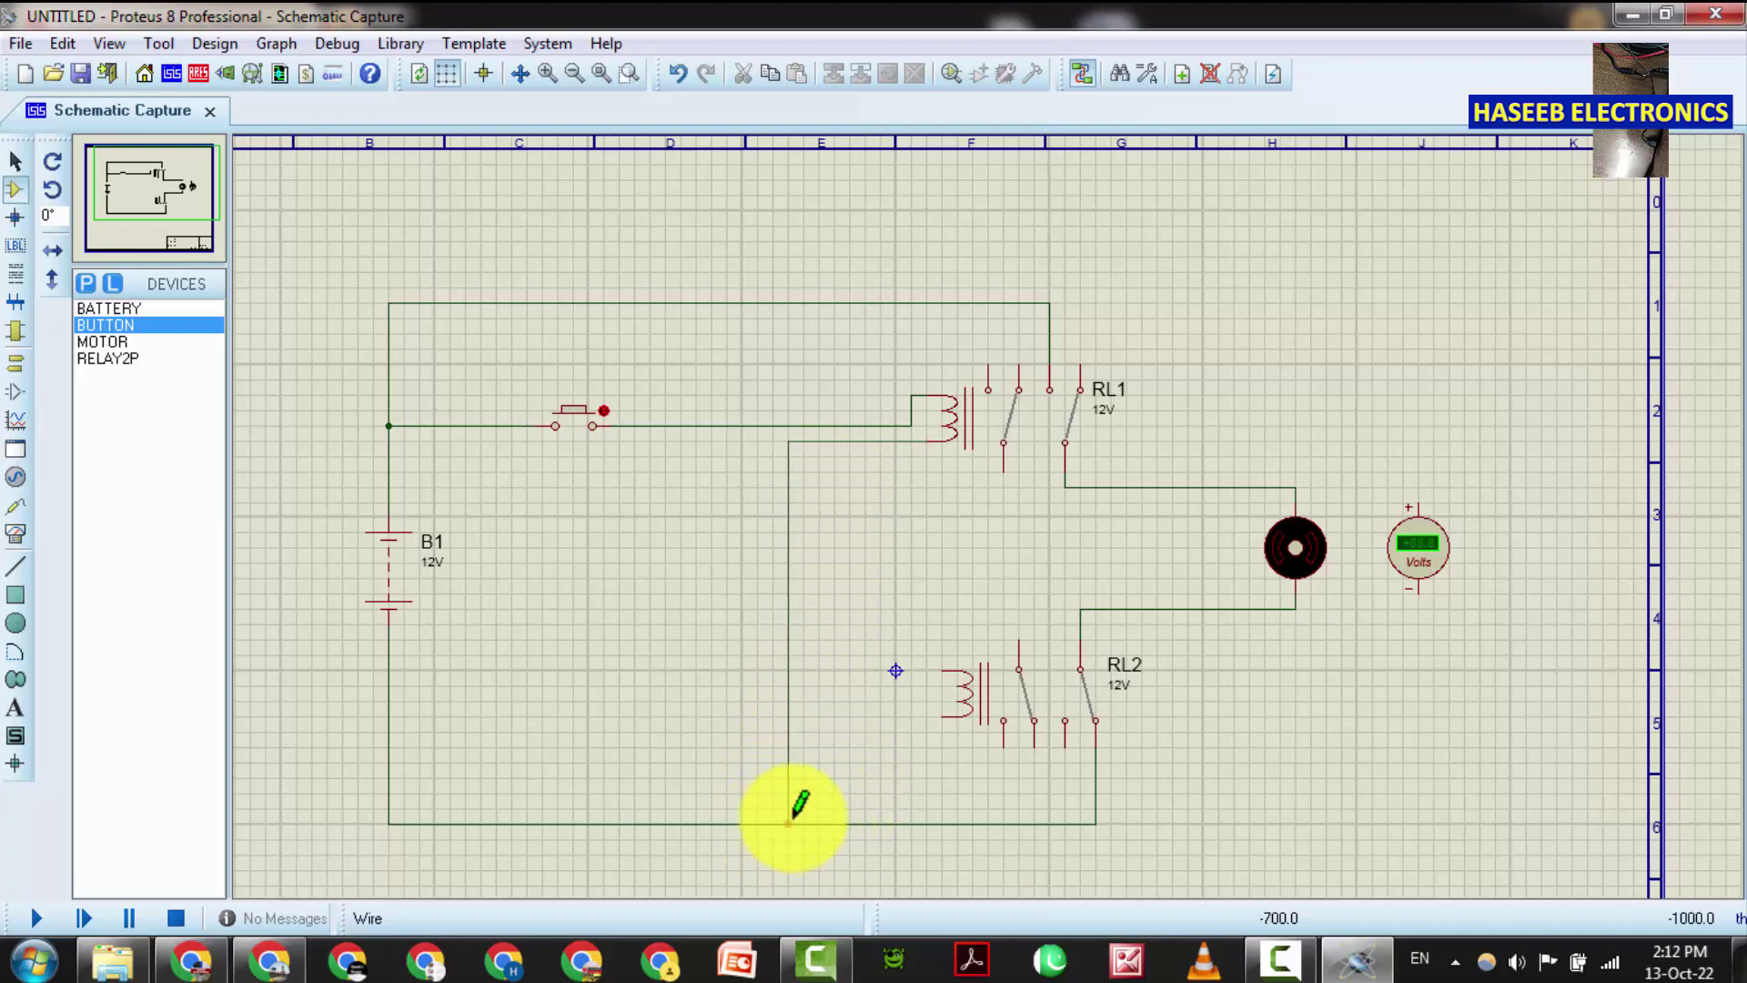
left_click(788, 822)
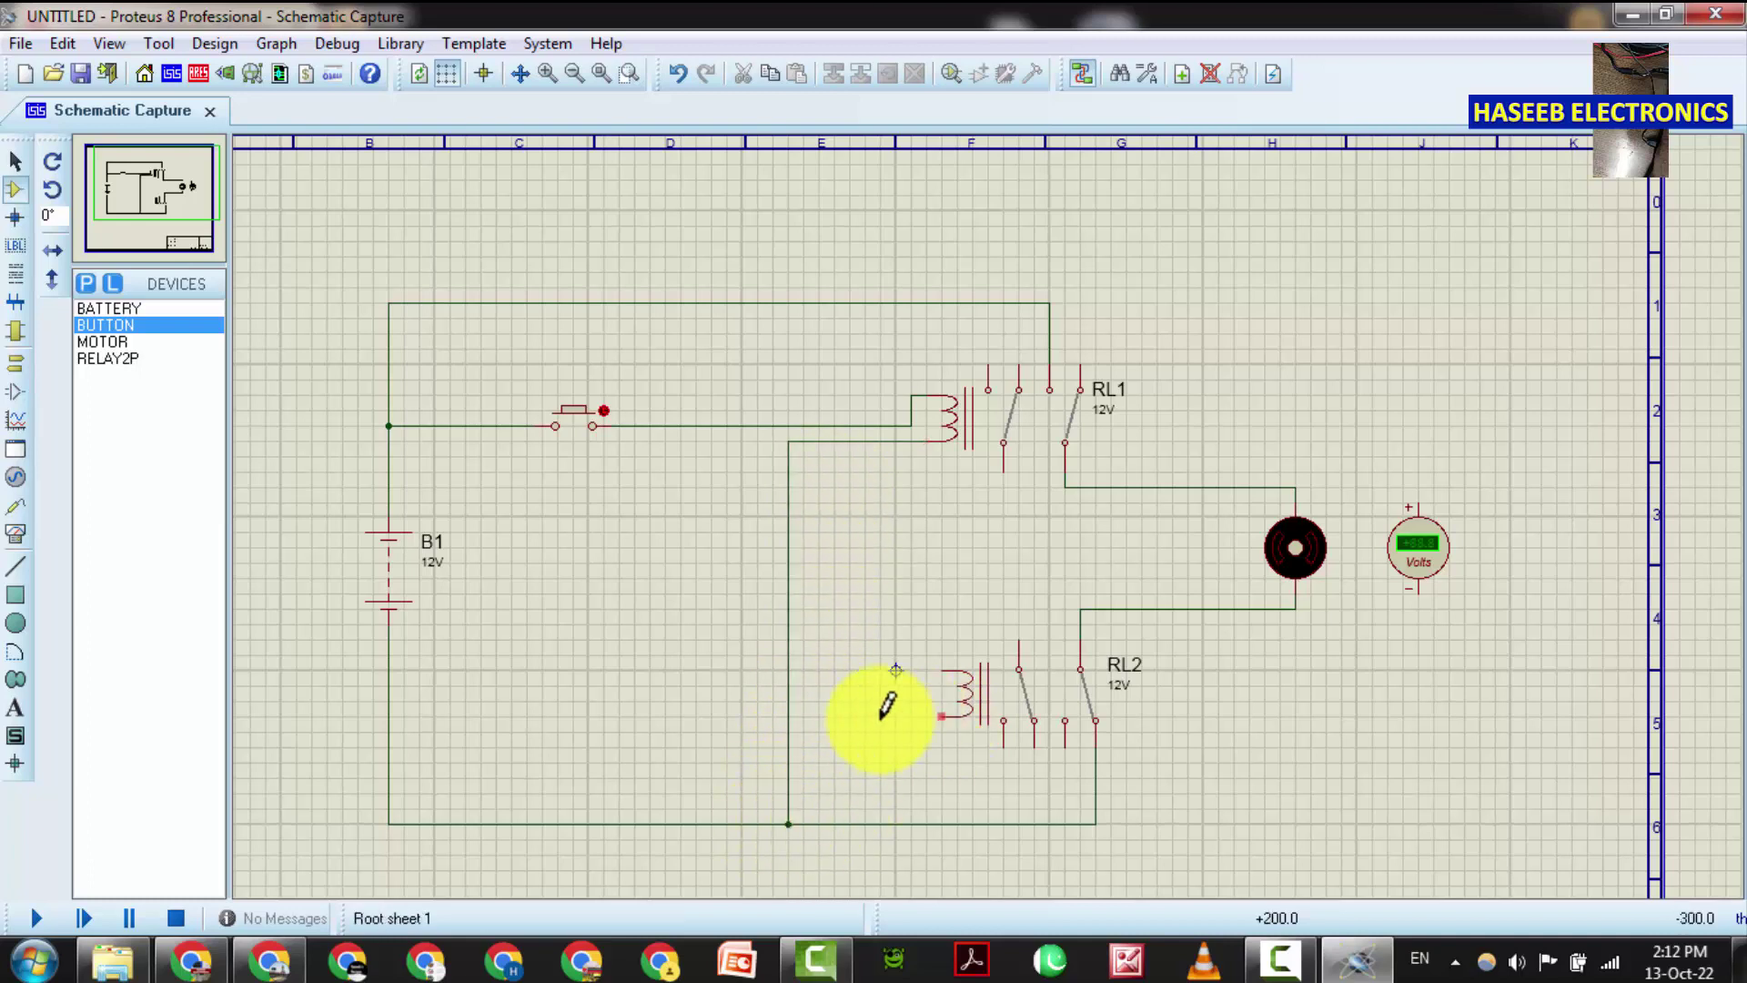
left_click(788, 716)
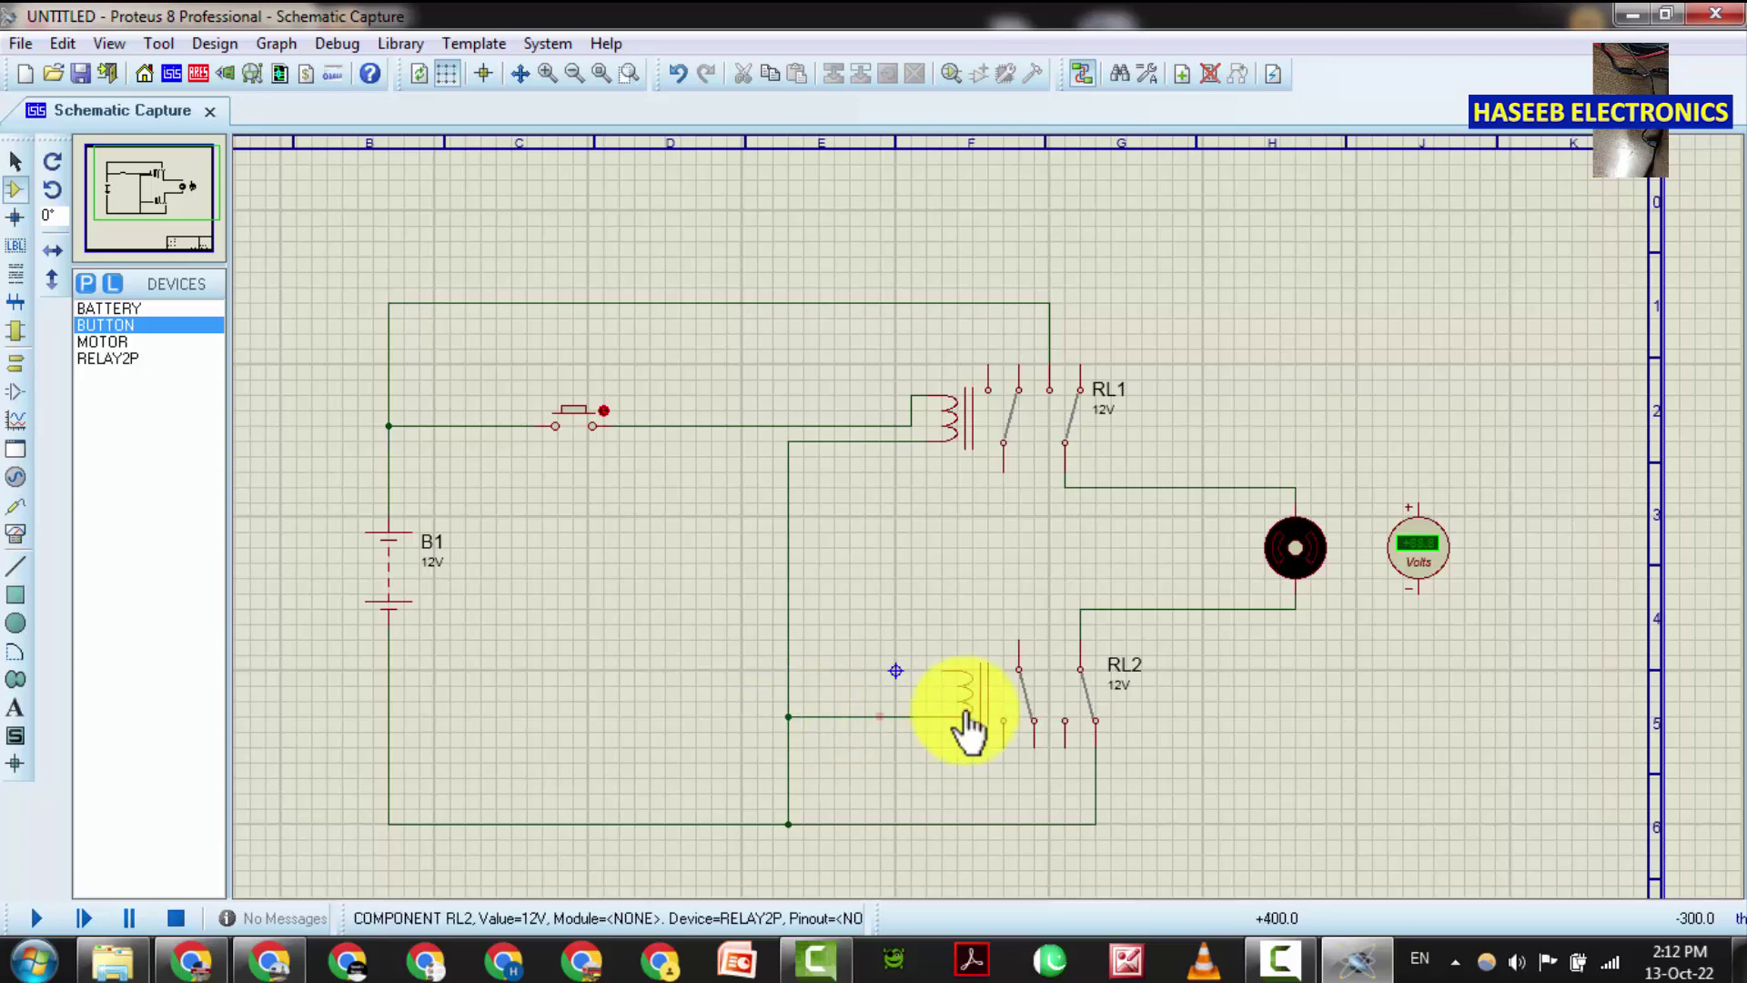
Run the simulation to check the relay and motor circuit, and stop it
scroll(836, 421, "up", 1)
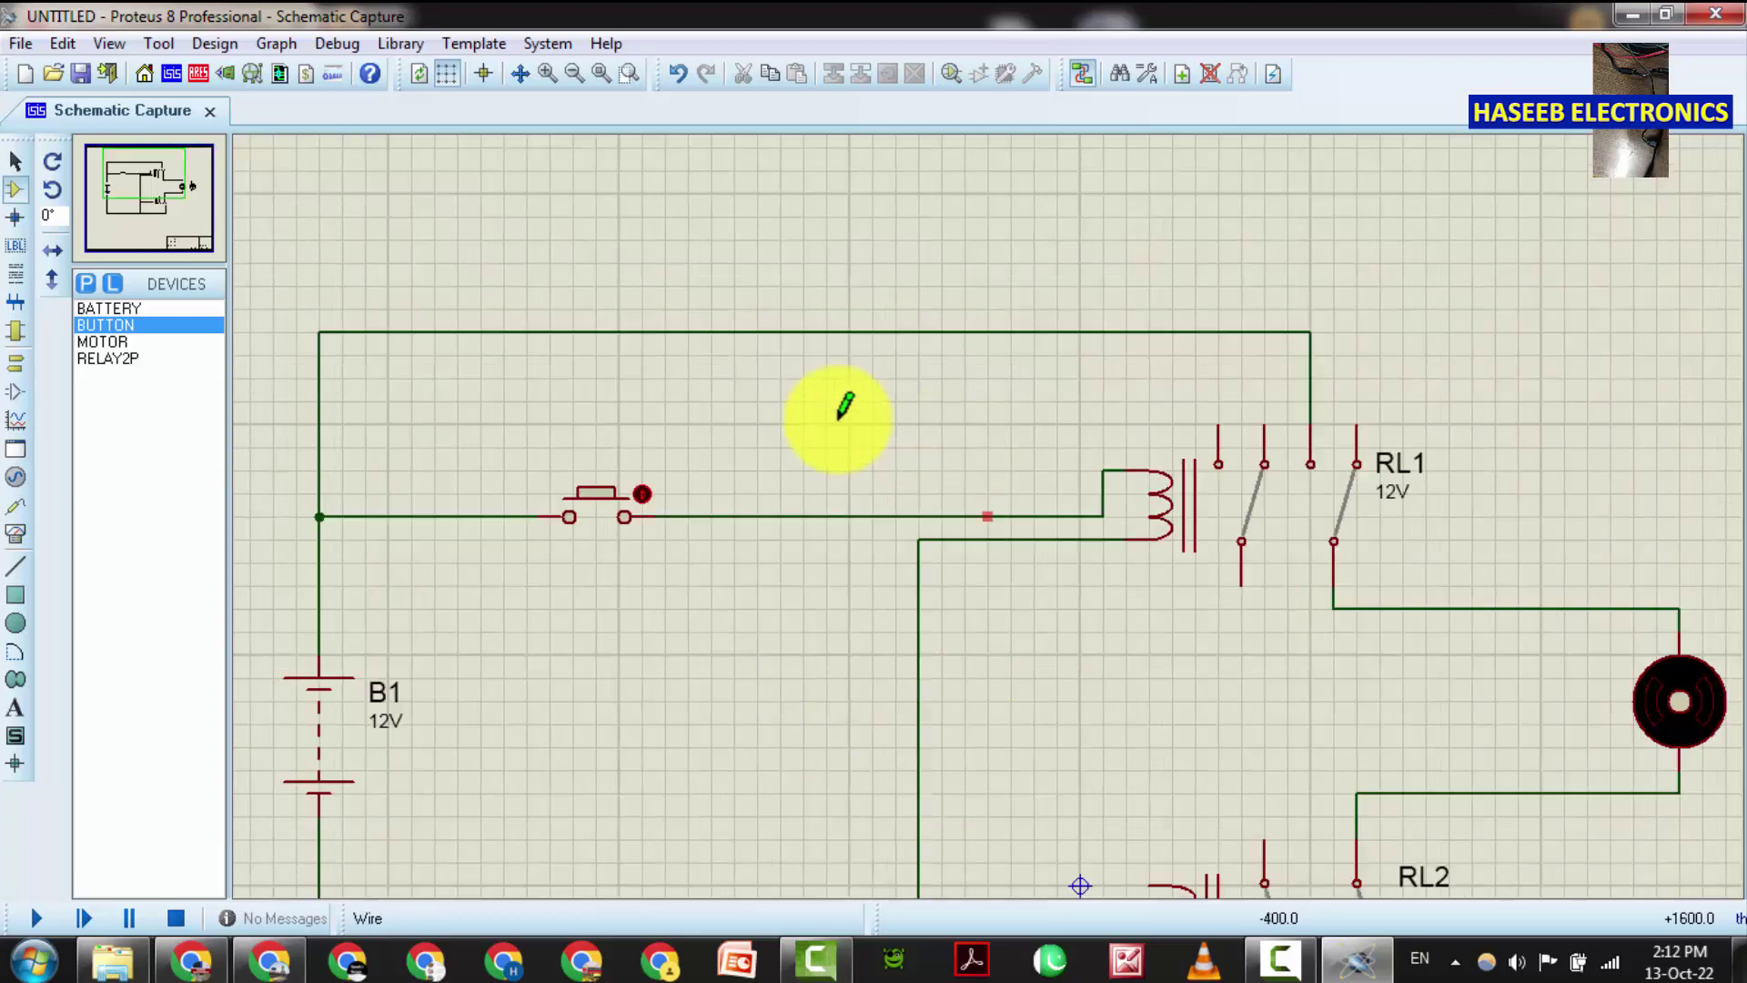
scroll(994, 500, "down", 1)
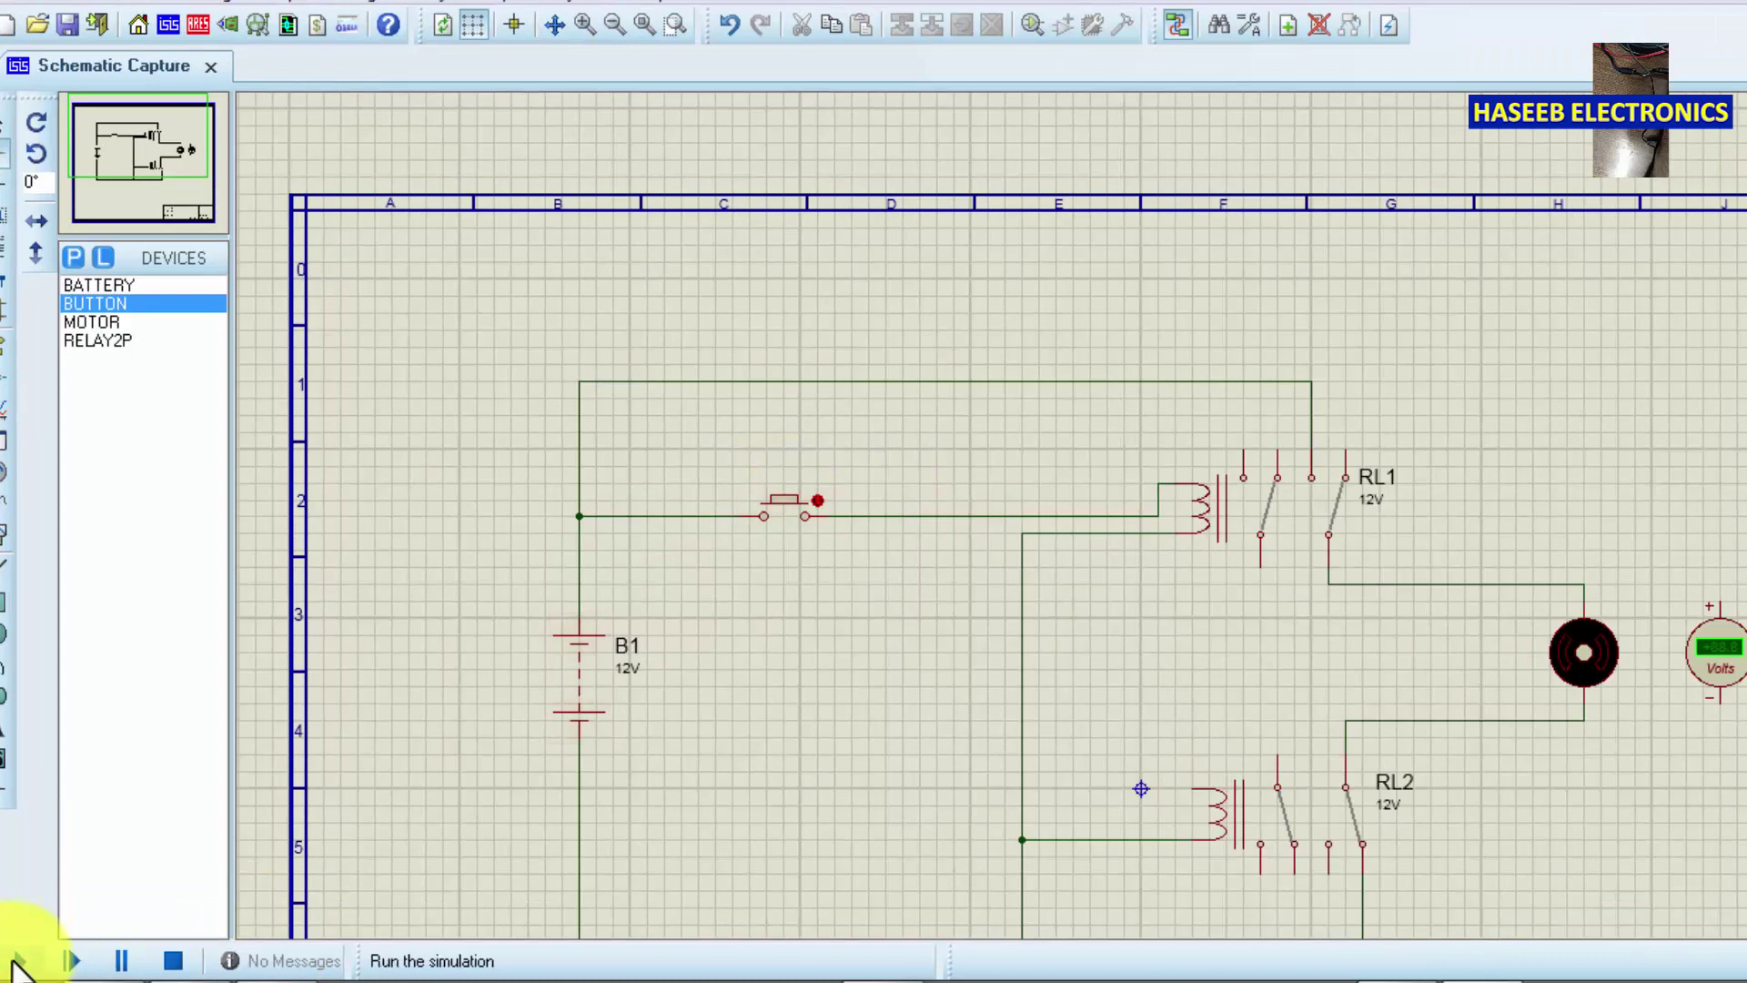
left_click(16, 961)
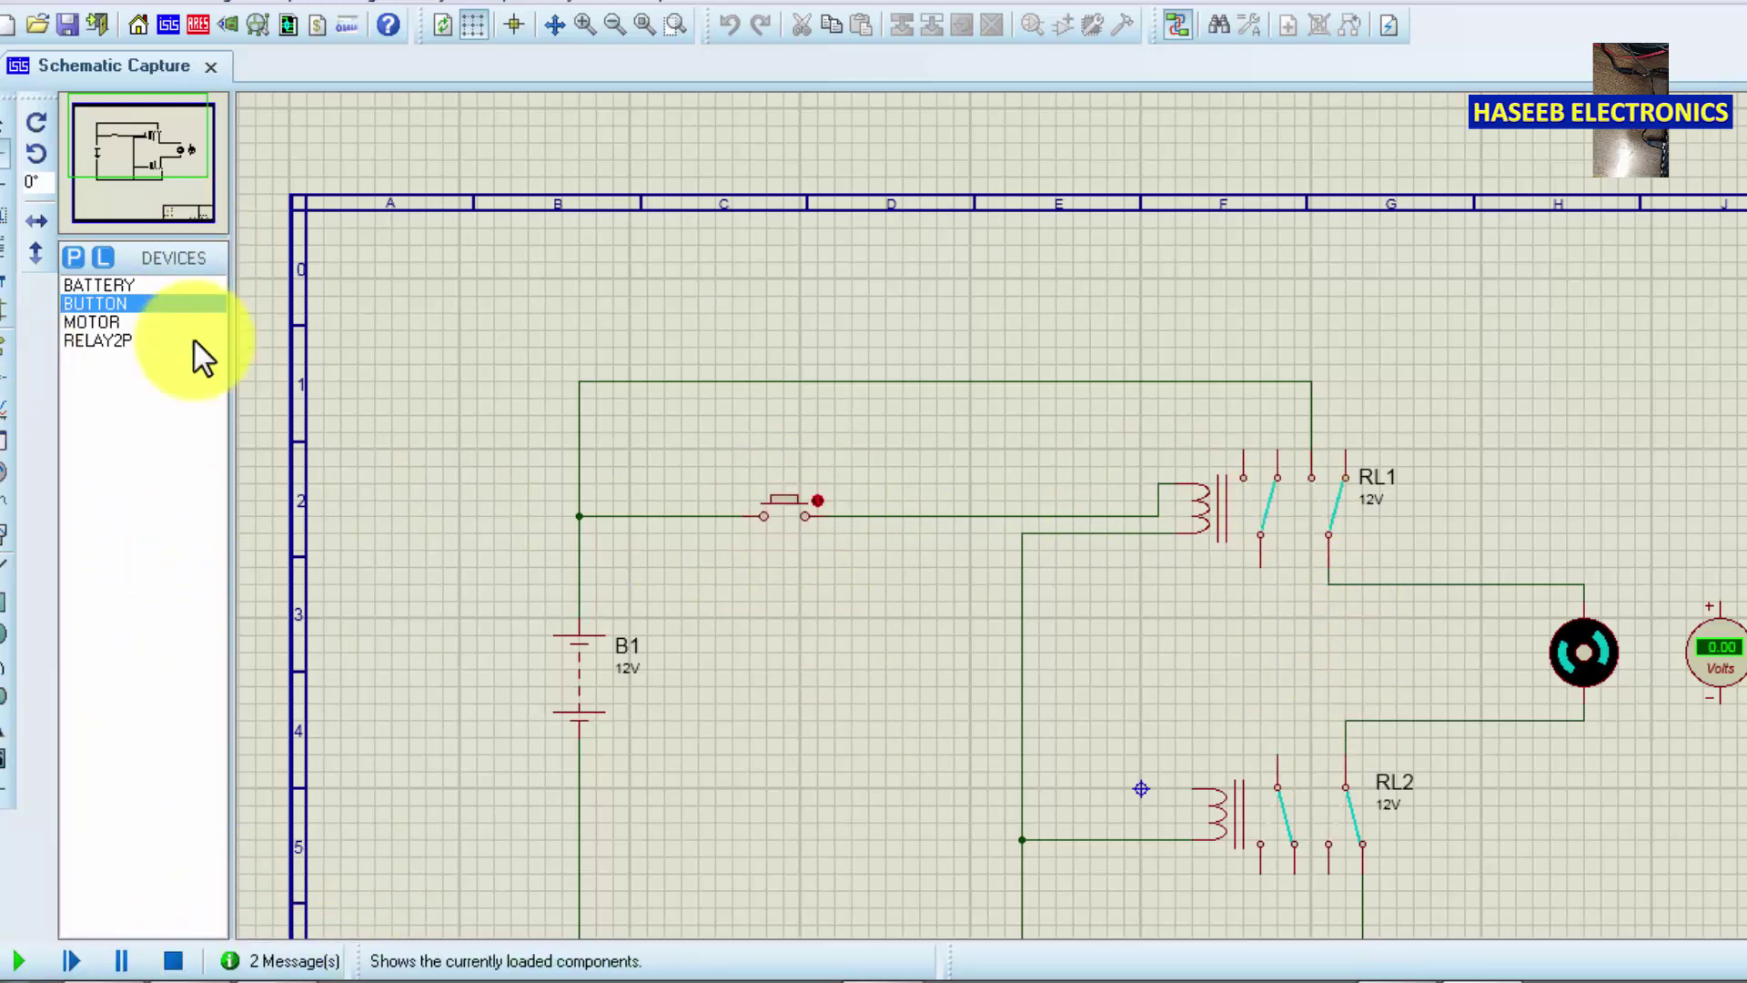
left_click(173, 961)
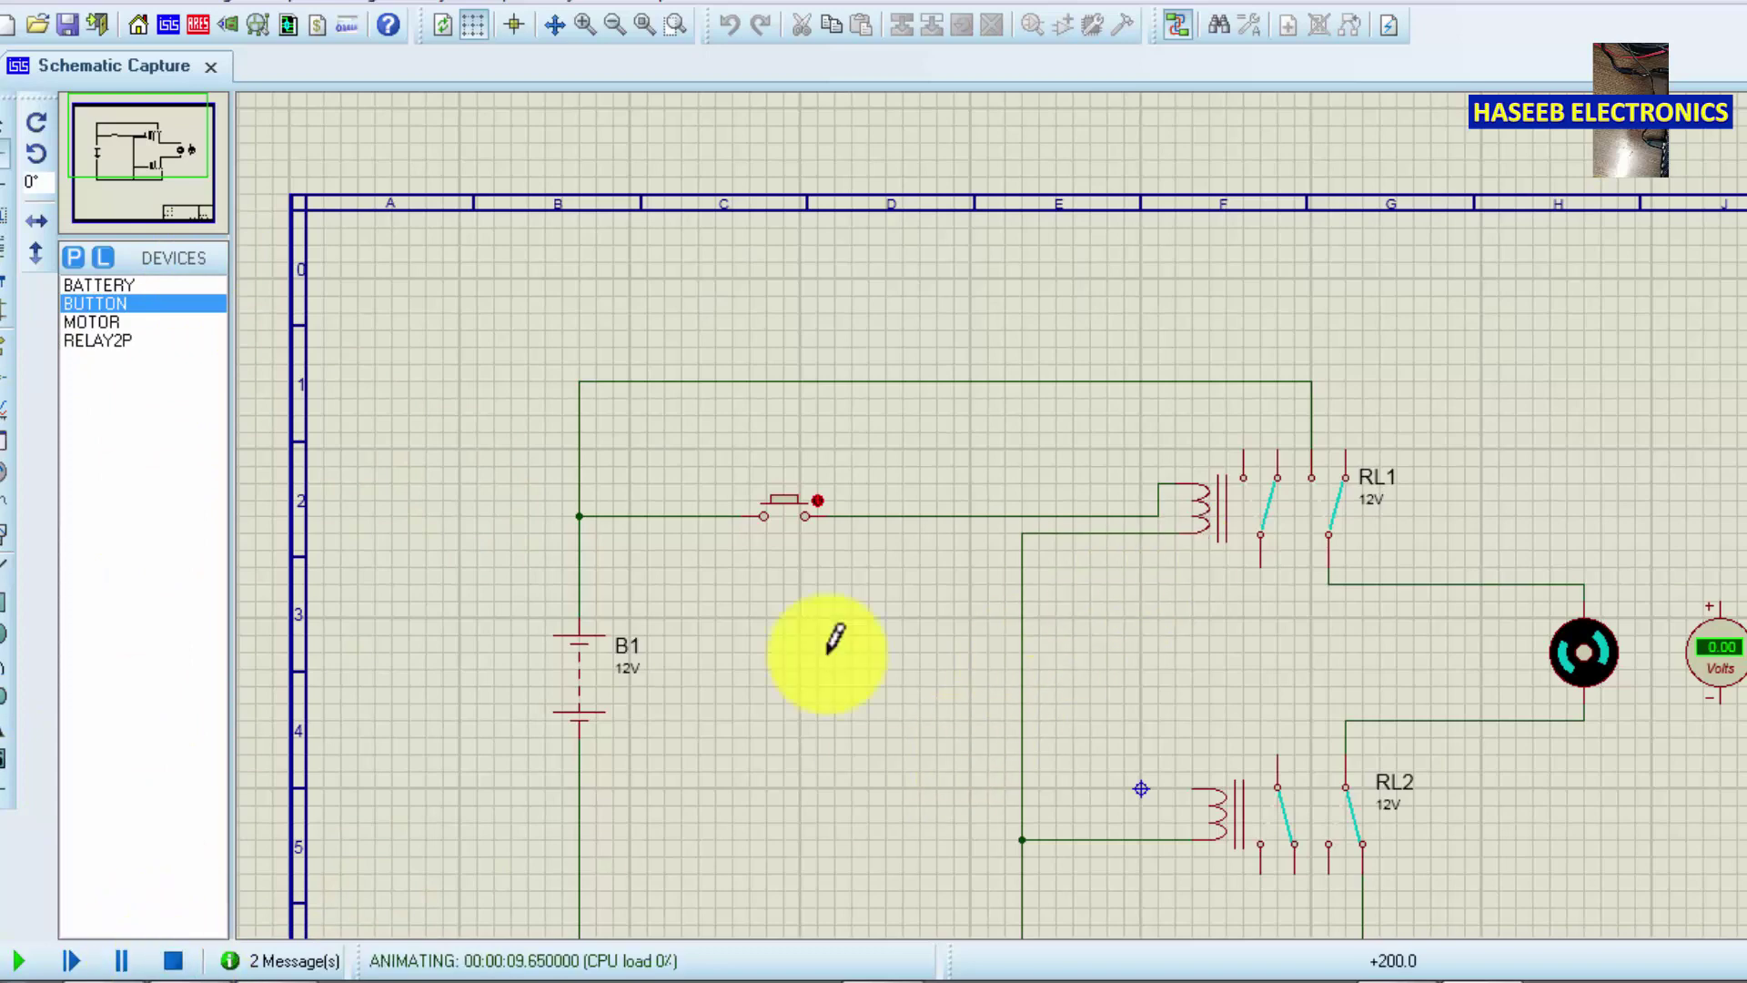
left_click(173, 961)
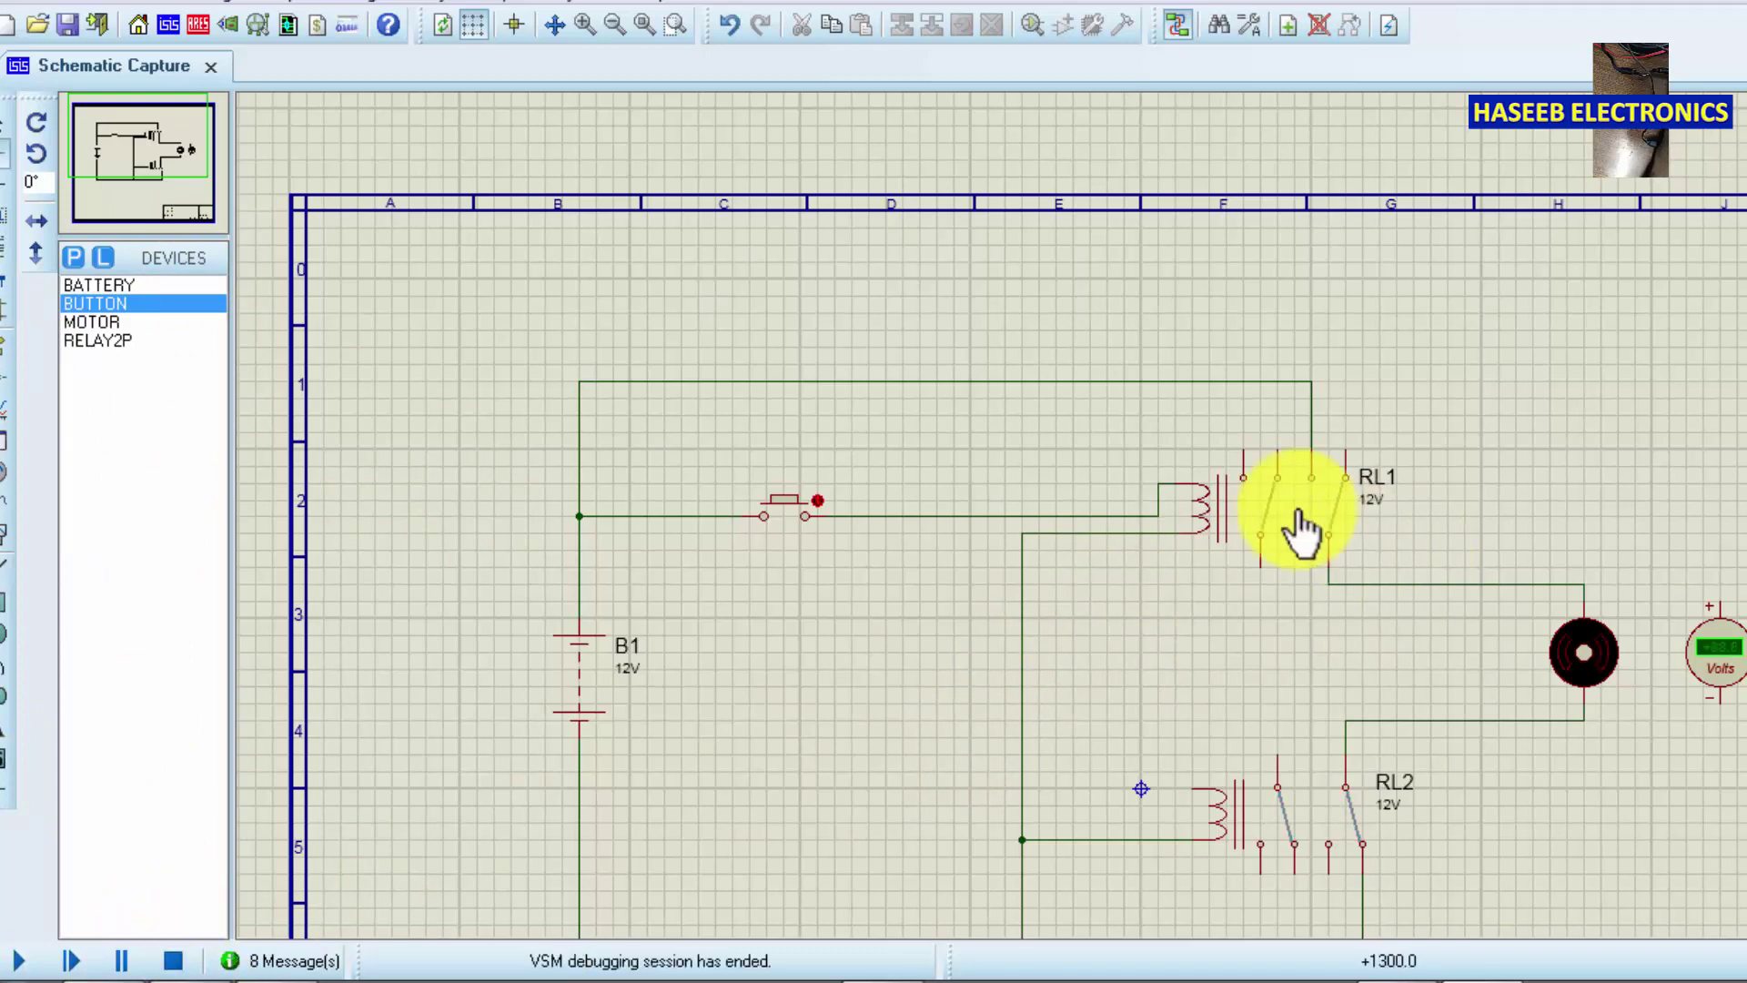
Wire RL1's NO1 contact to the positive supply line and its COM1 contact to the push button's output
scroll(1265, 498, "up", 2)
scroll(1080, 499, "down", 2)
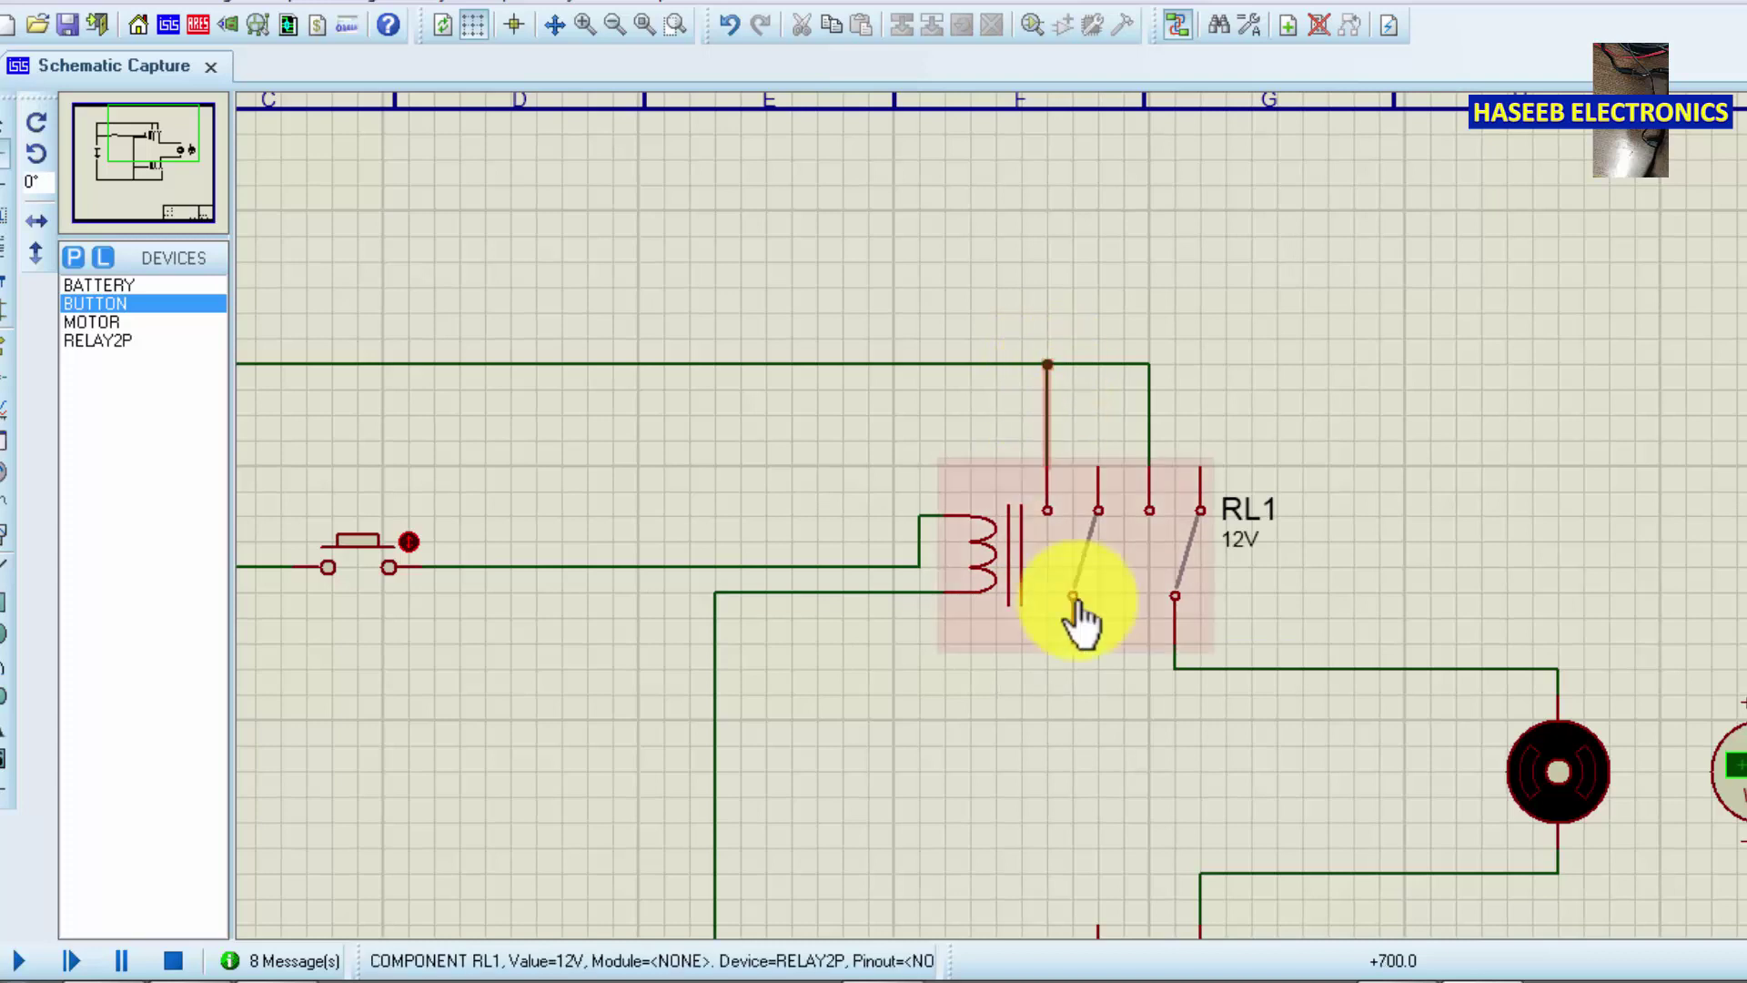
left_click(1074, 642)
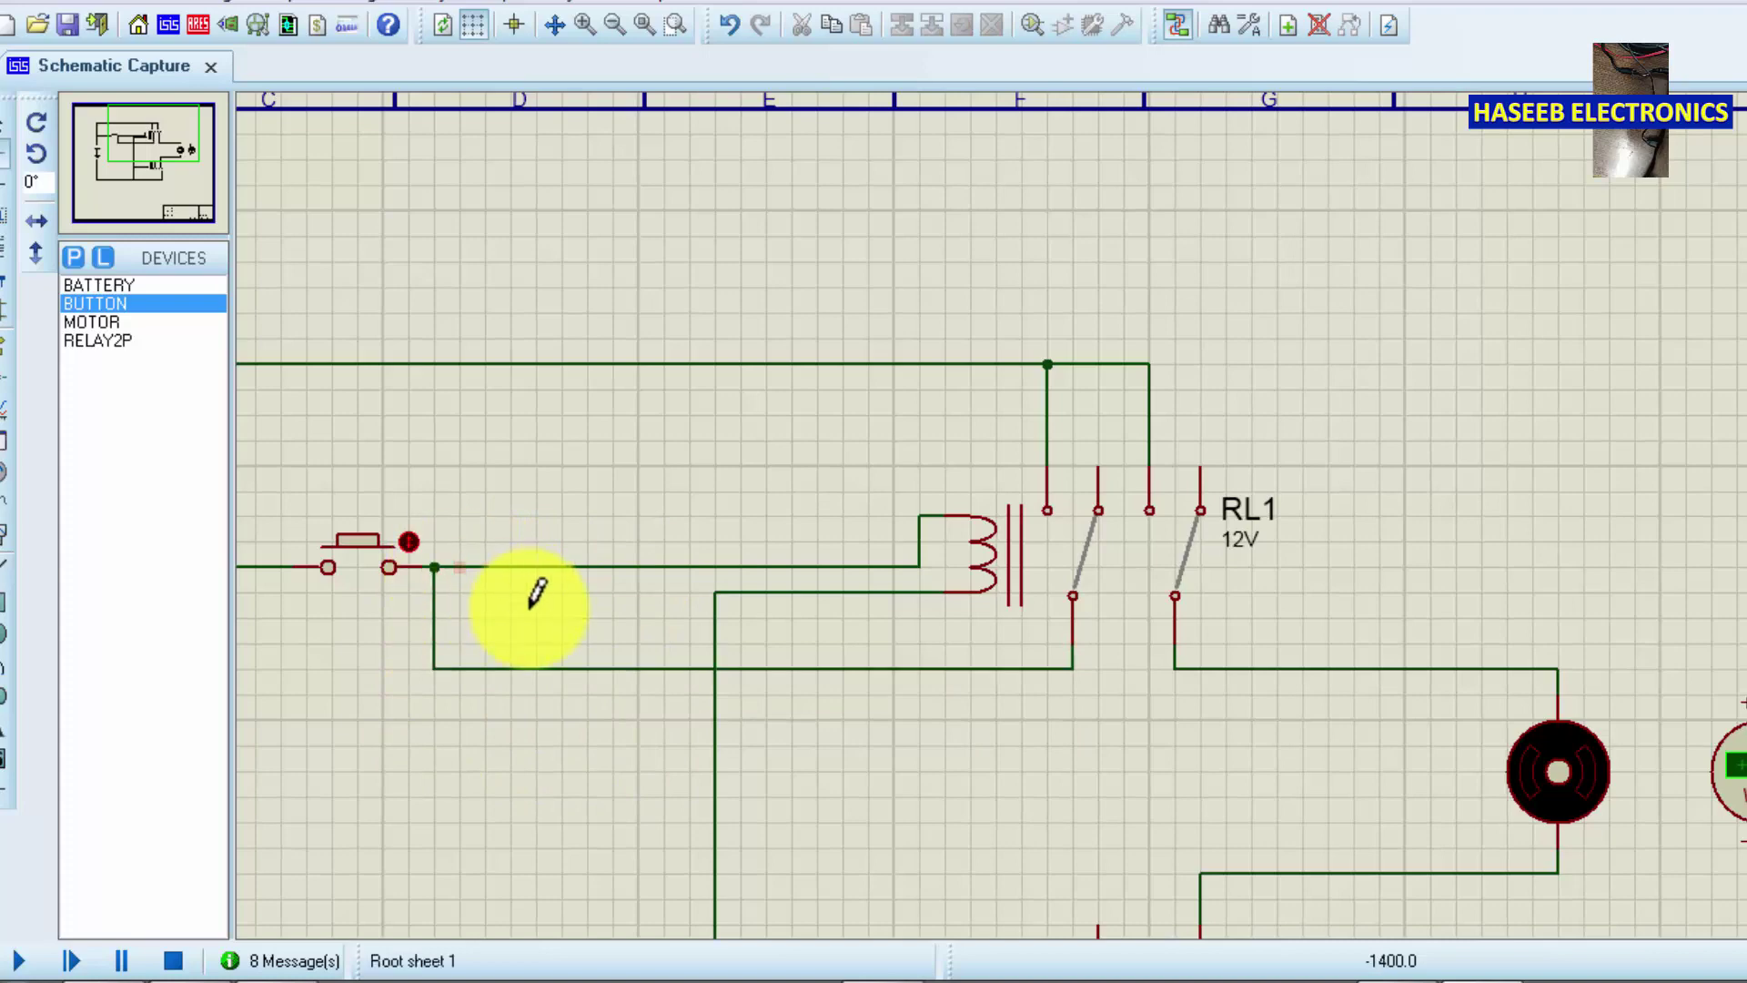
scroll(537, 592, "down", 2)
scroll(664, 578, "up", 4)
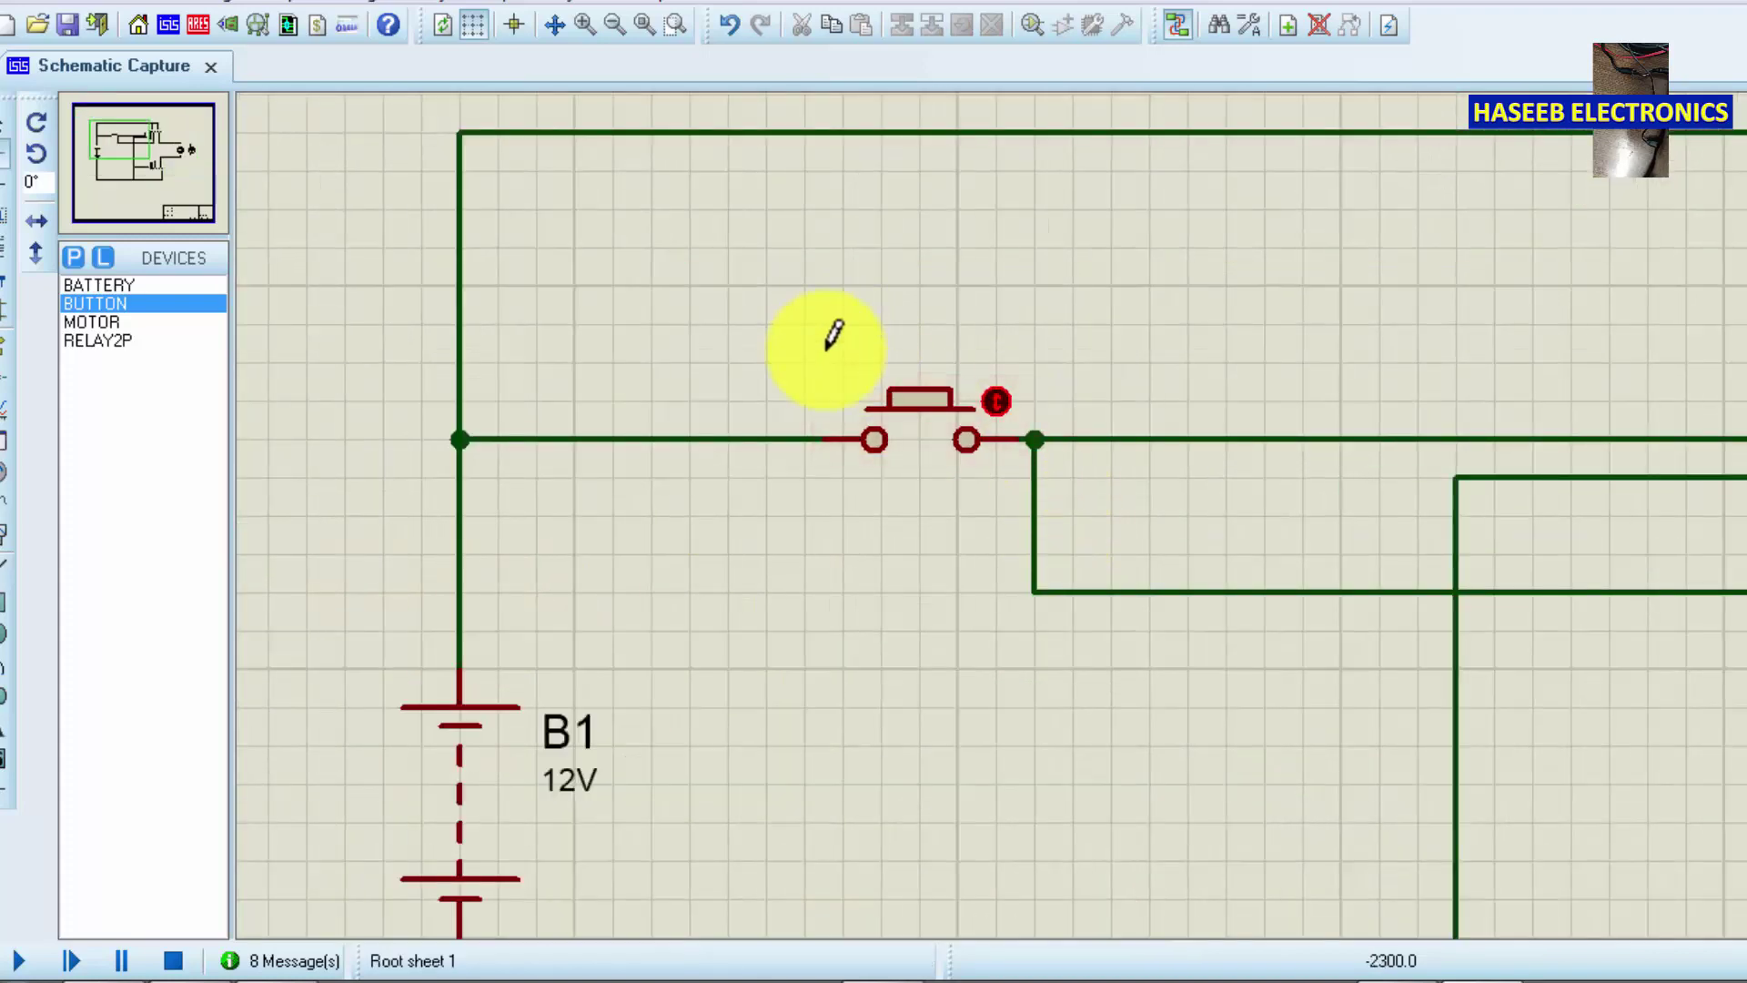
left_click_drag(831, 342, 1007, 570)
left_click_drag(737, 296, 1110, 628)
left_click_drag(889, 436, 736, 435)
left_click(19, 961)
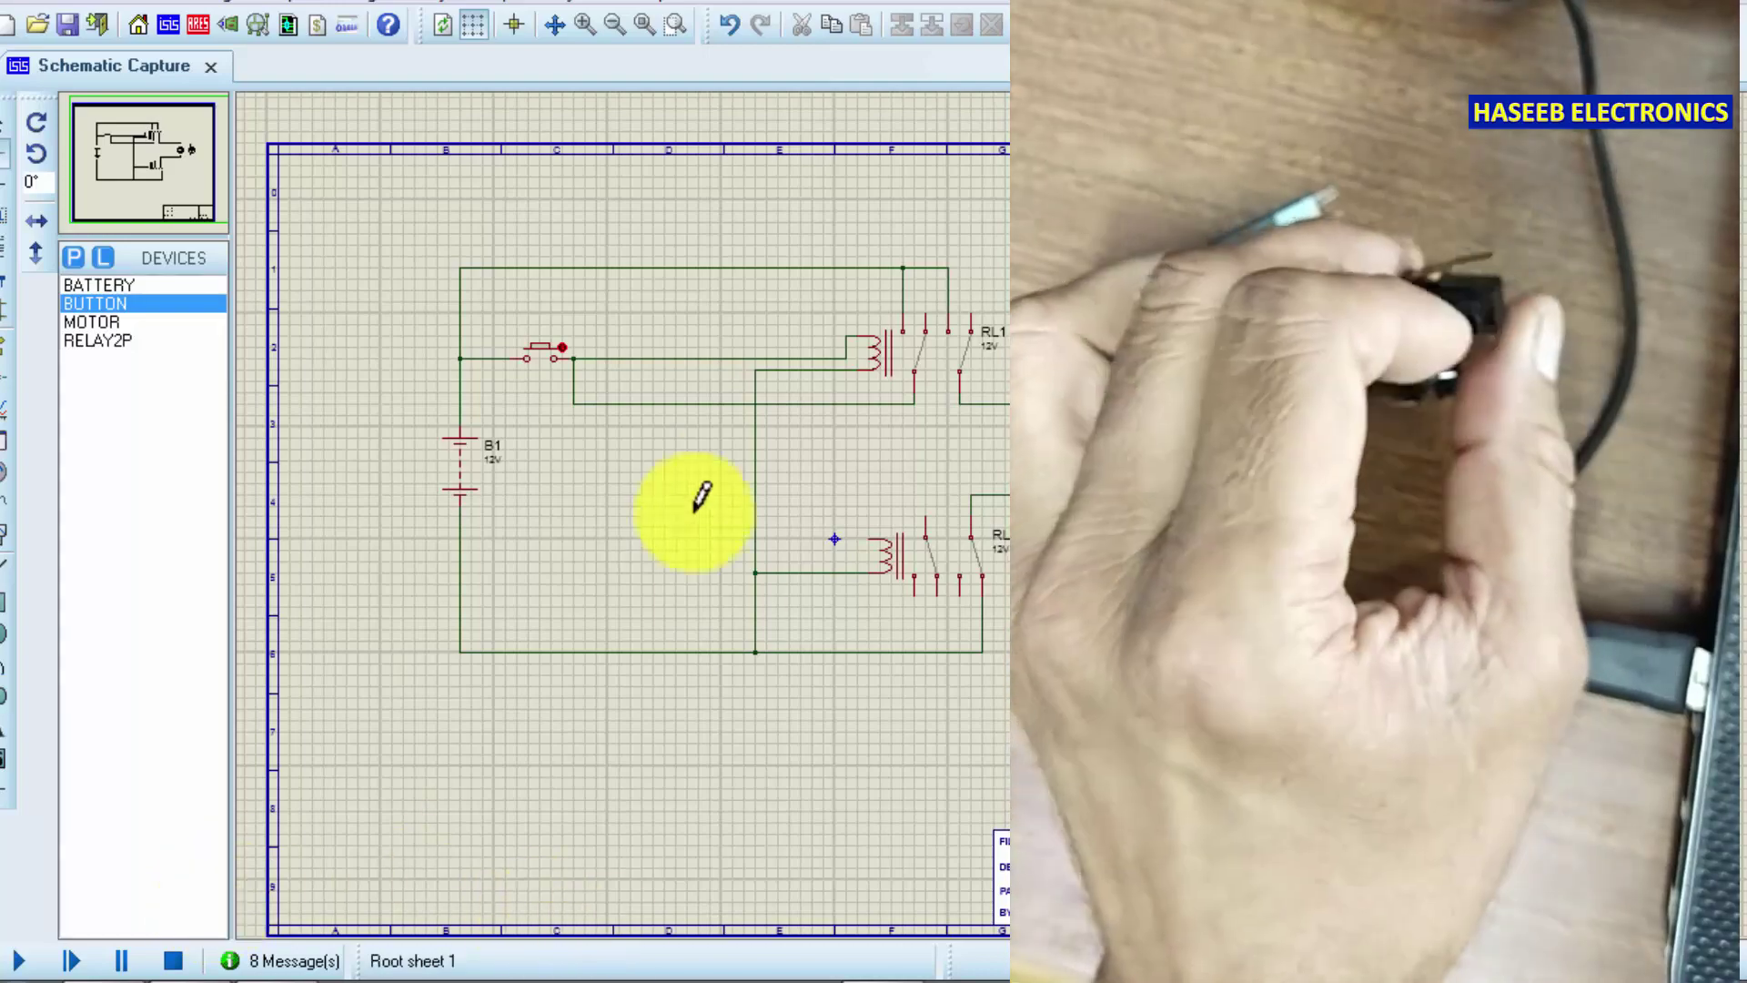
Search the device library for spdt and add the latched switch SW-SPDT to the device list
scroll(1114, 468, "up", 3)
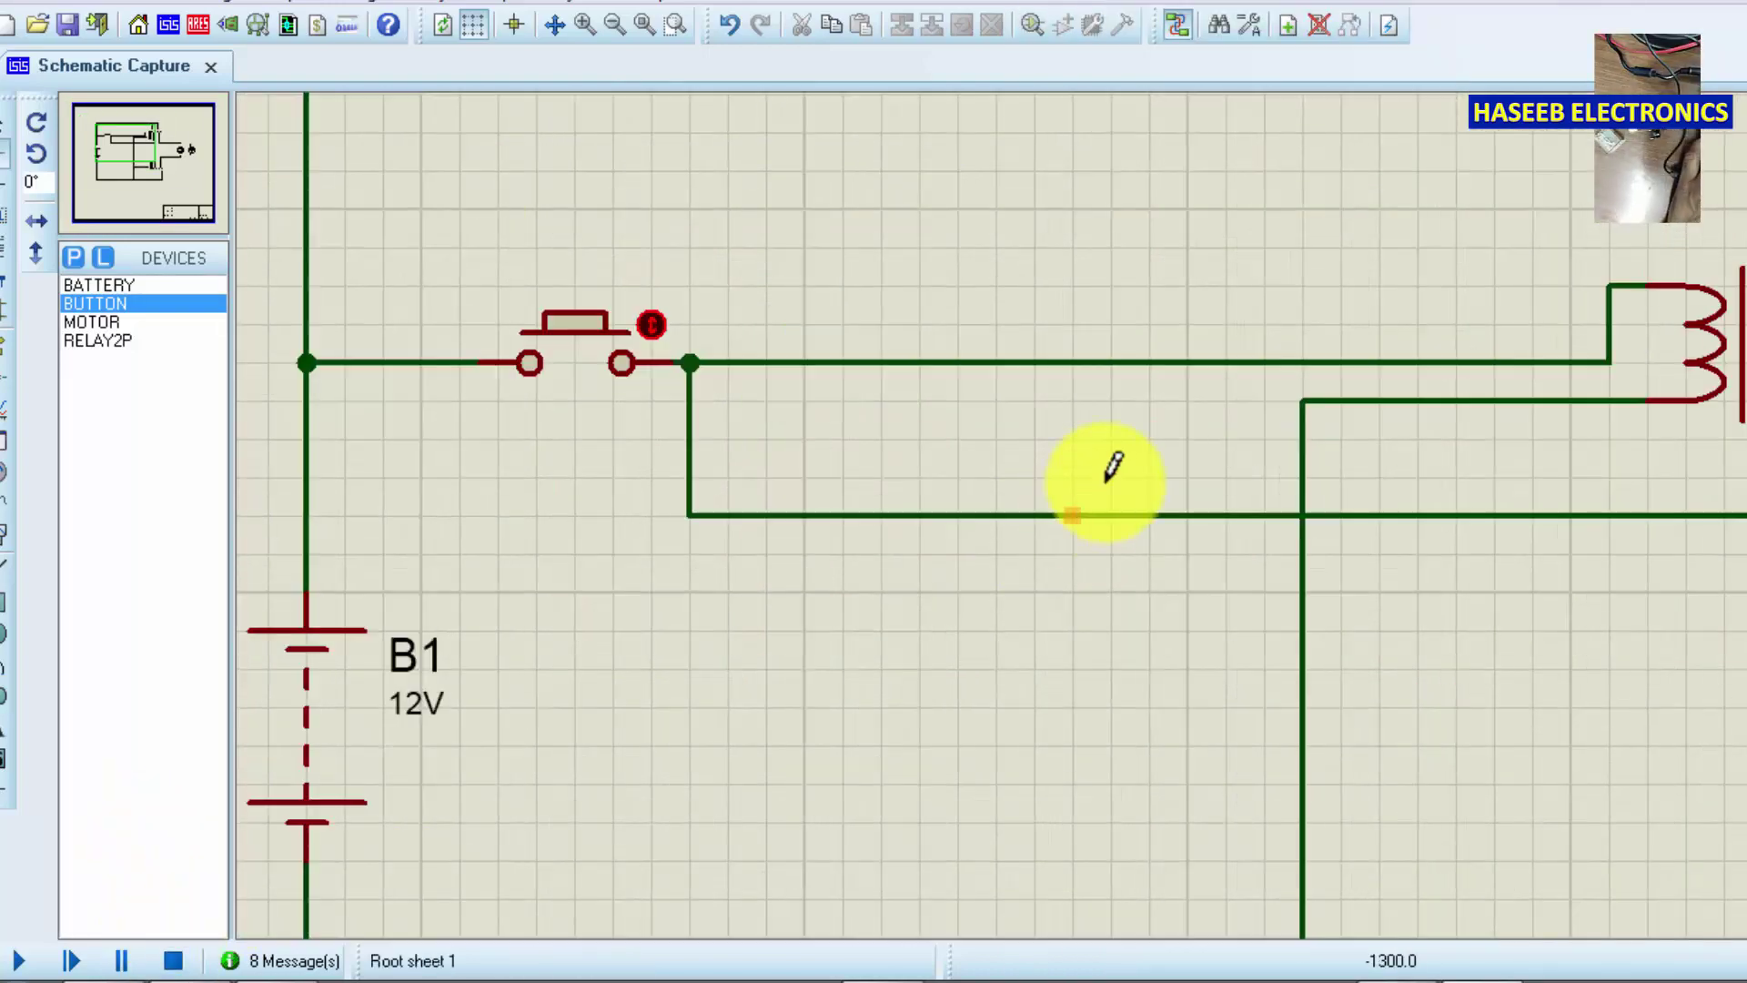
scroll(1114, 469, "down", 2)
key("p")
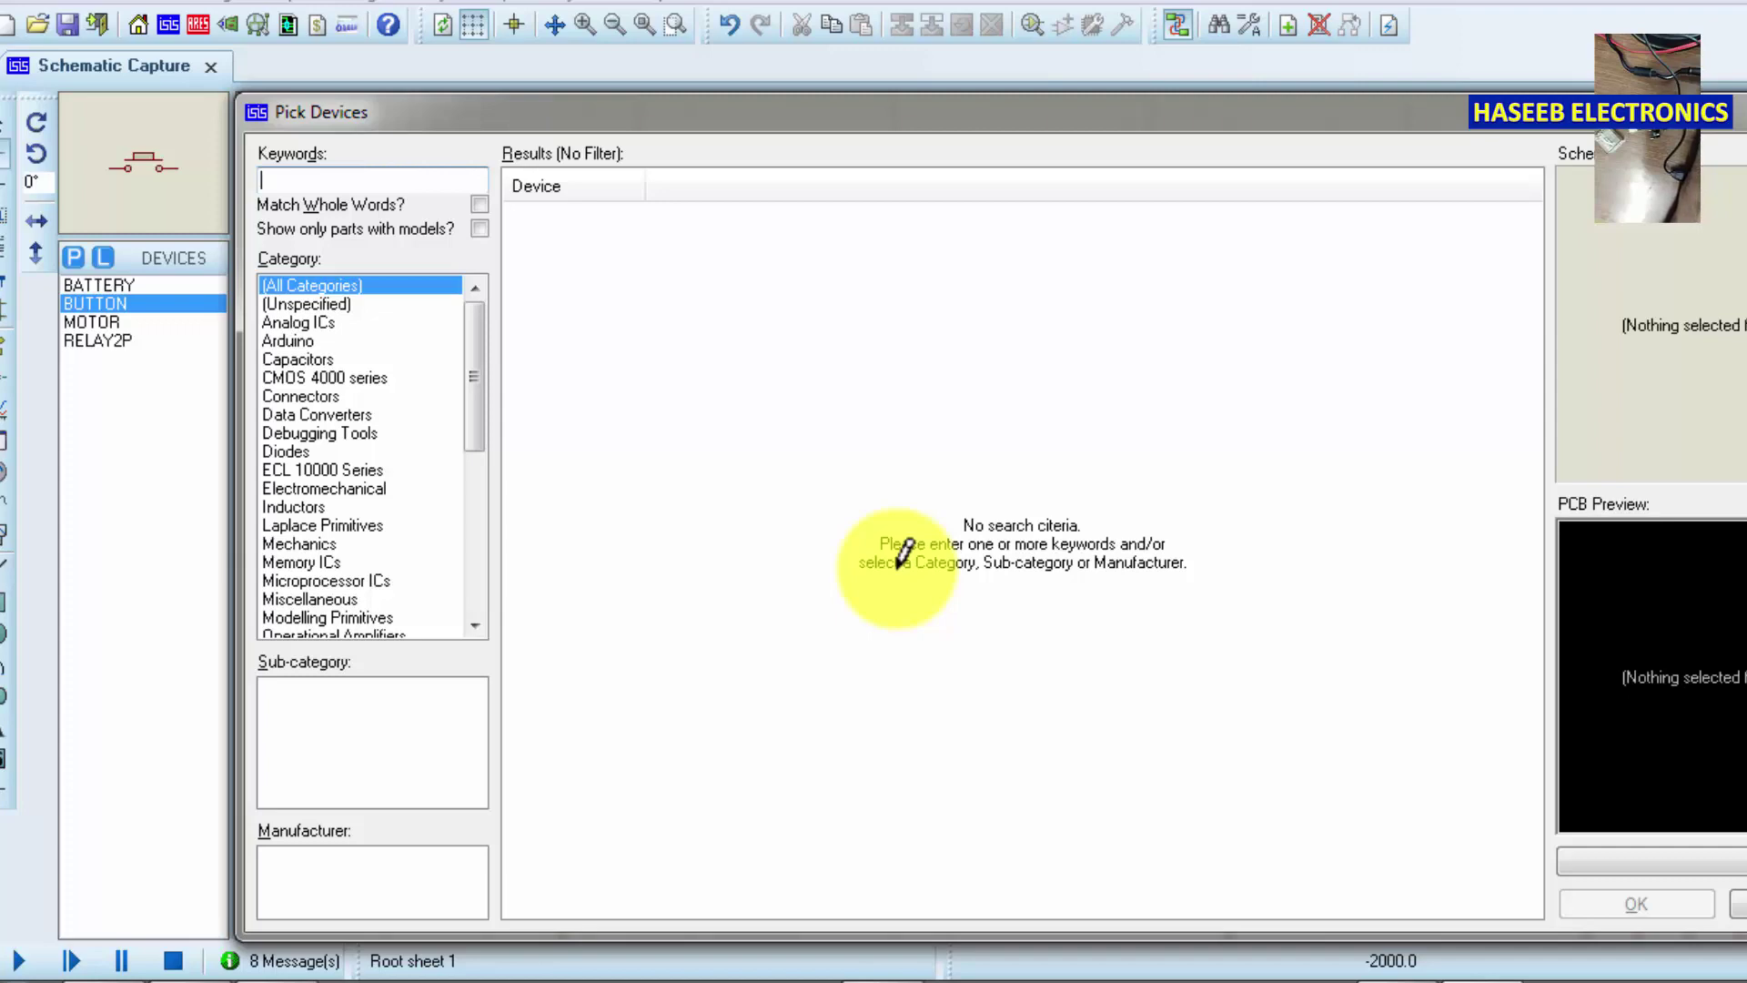
type("spdt")
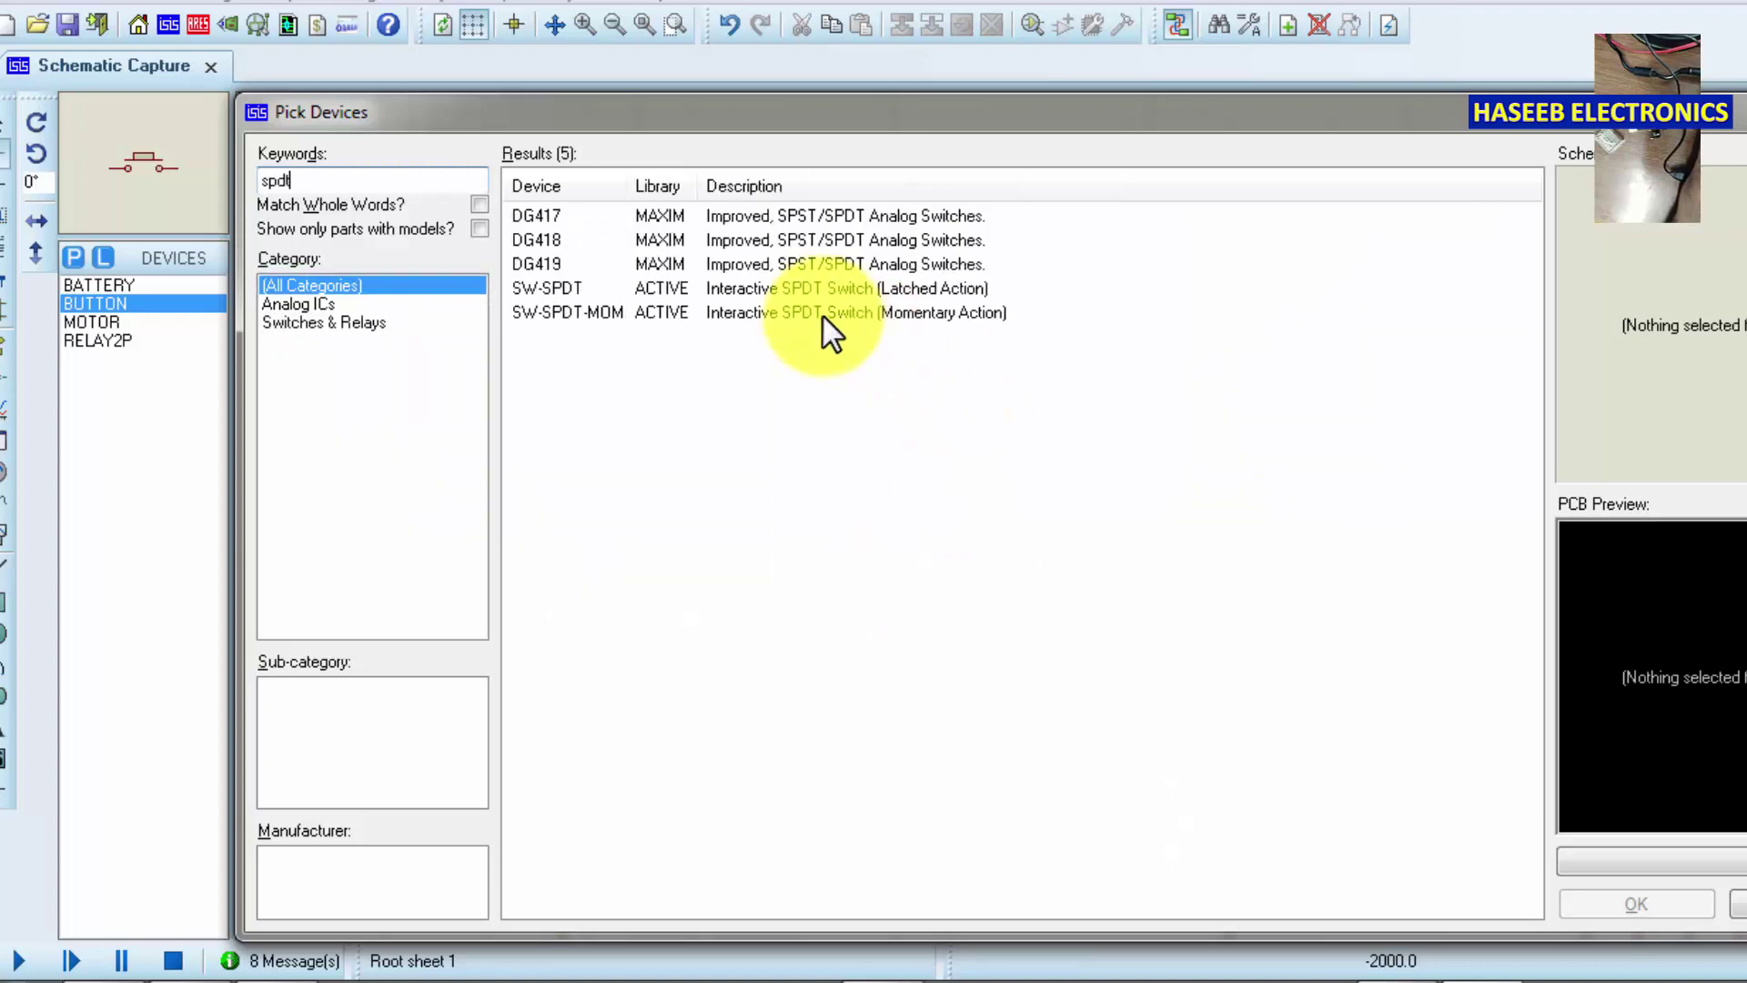
left_click(548, 288)
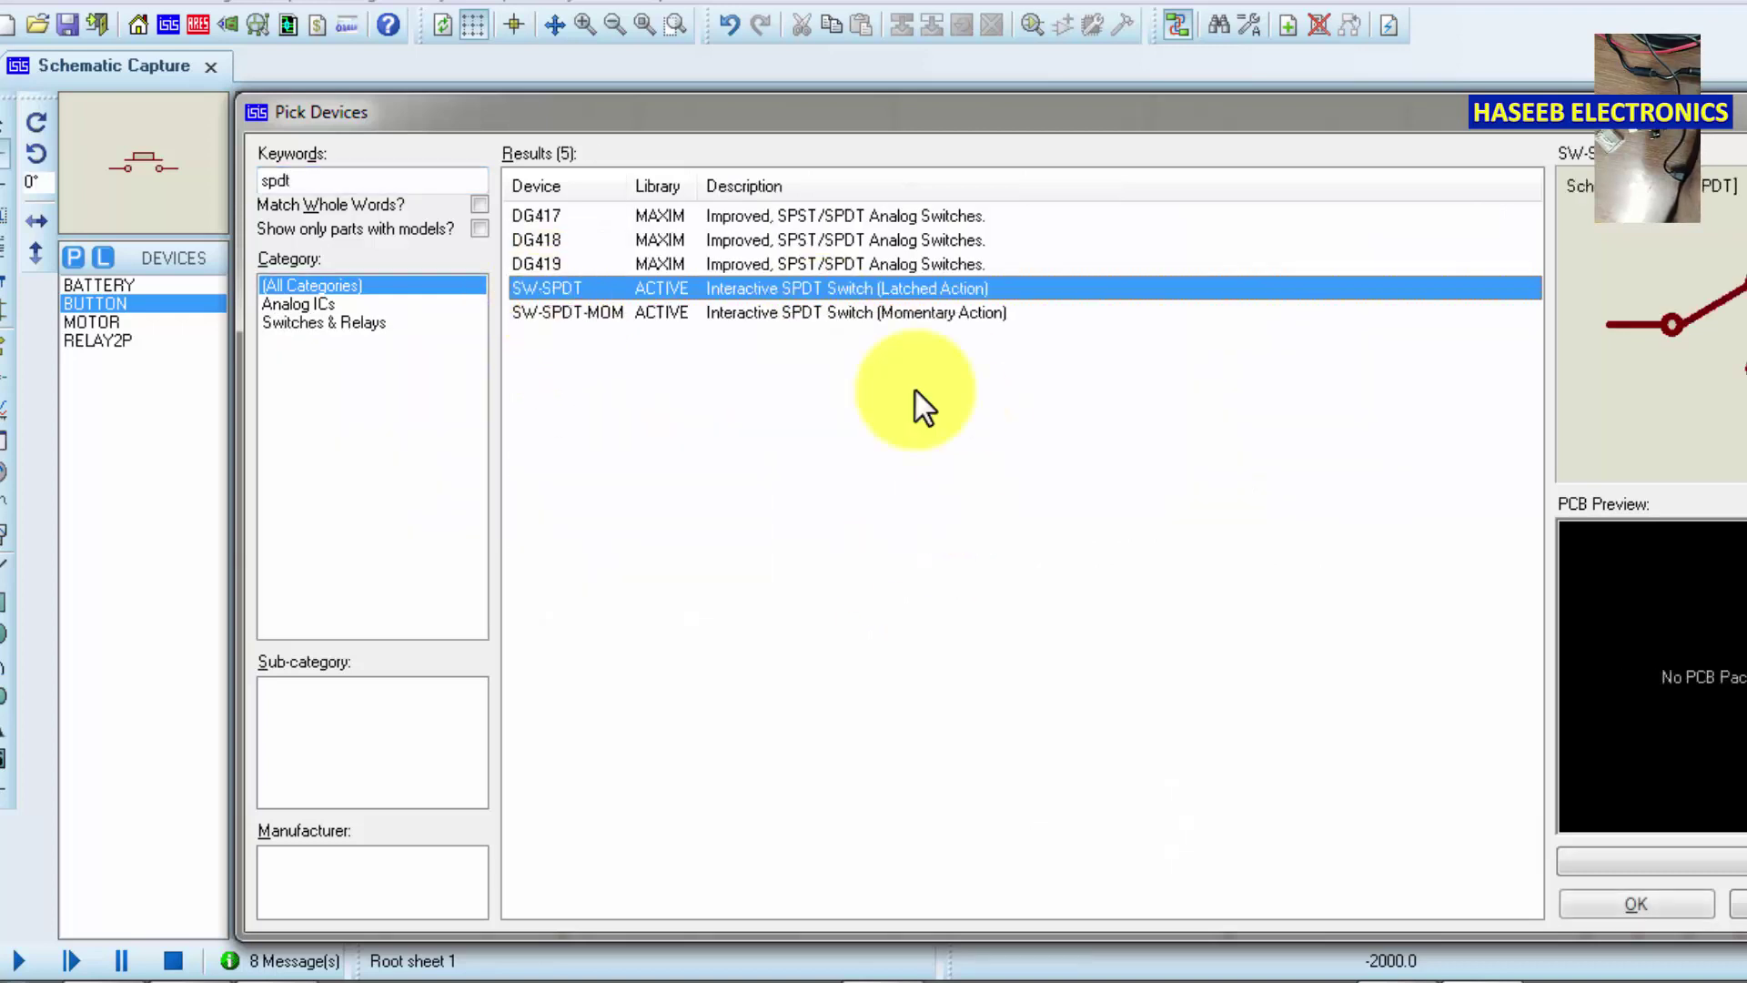
left_click(1660, 904)
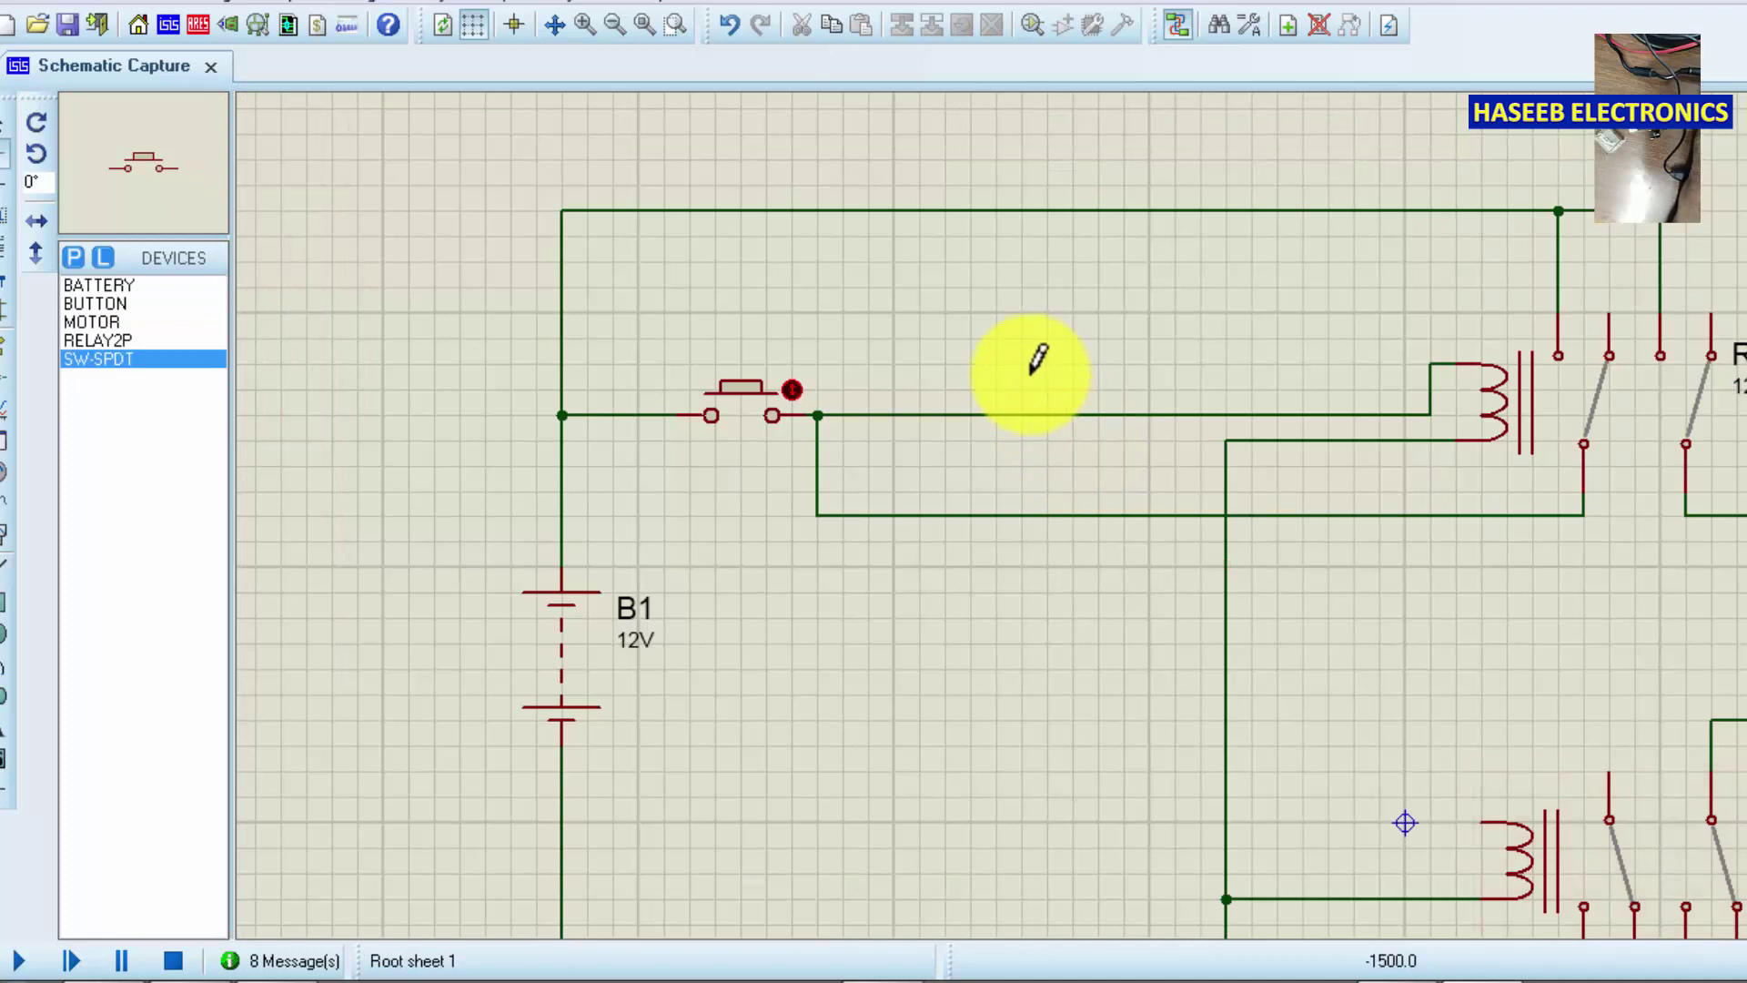
Place the SW-SPDT switch between the push button and RL1, and delete the wire from the button to RL1's coil
left_click(1037, 361)
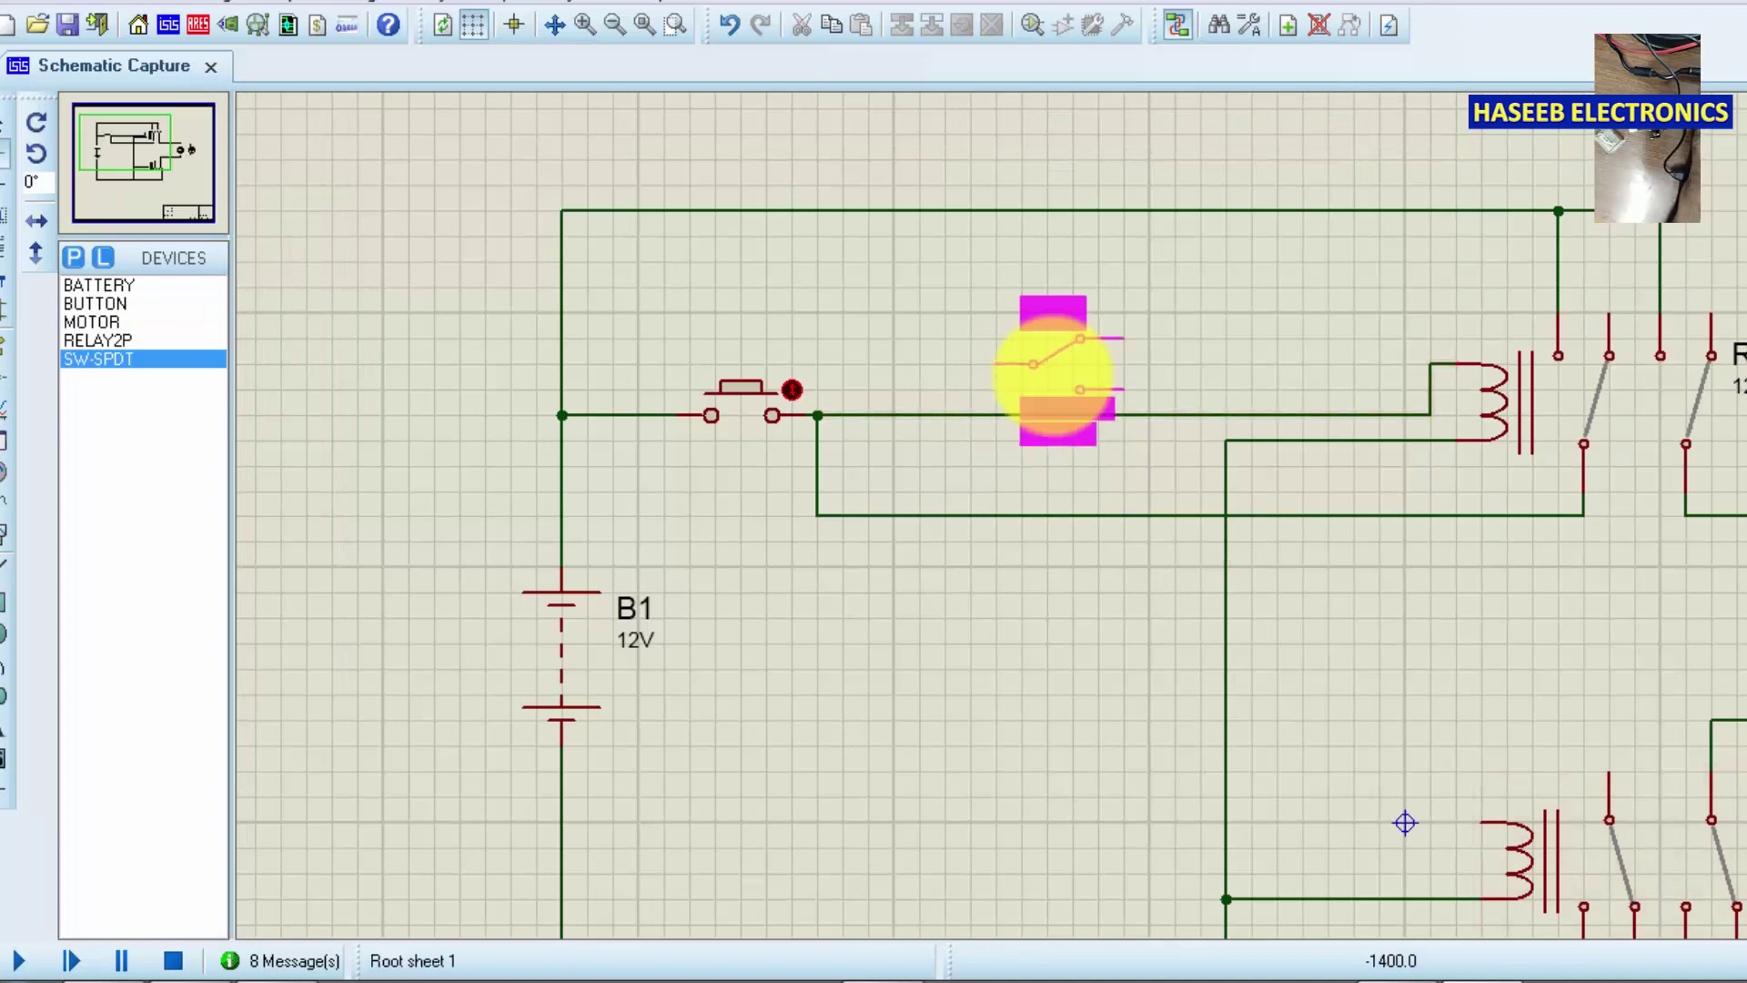
left_click(1069, 375)
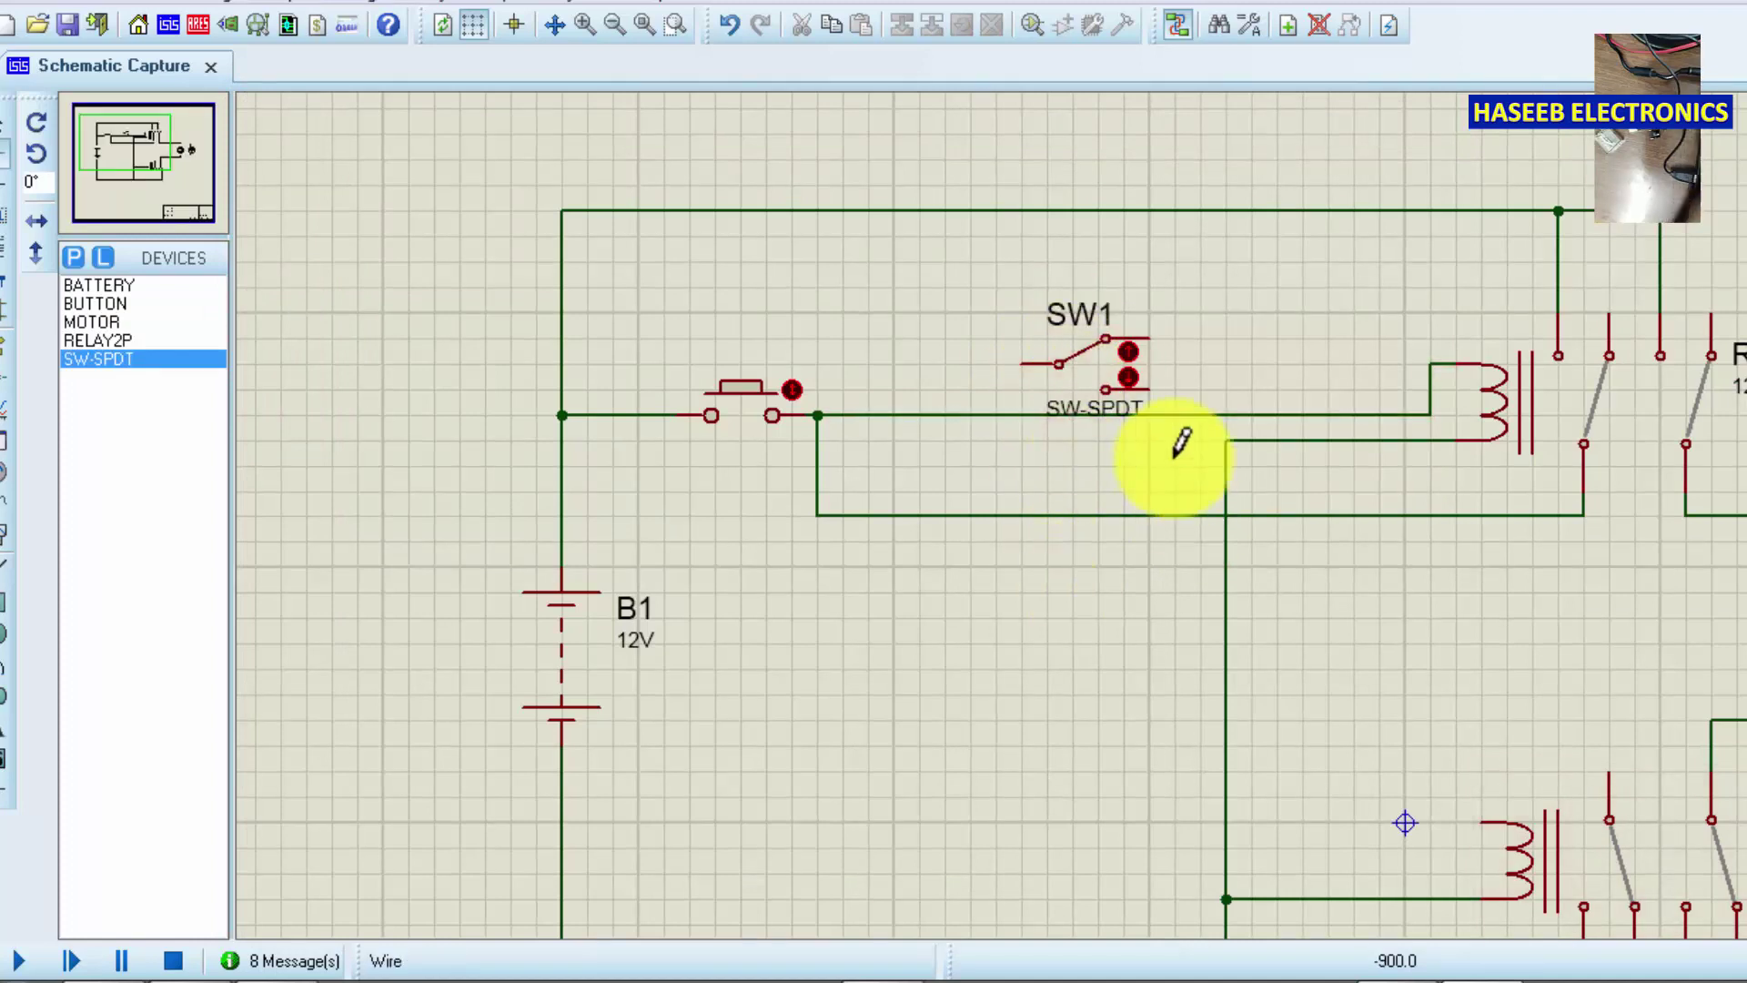
right_click(930, 412)
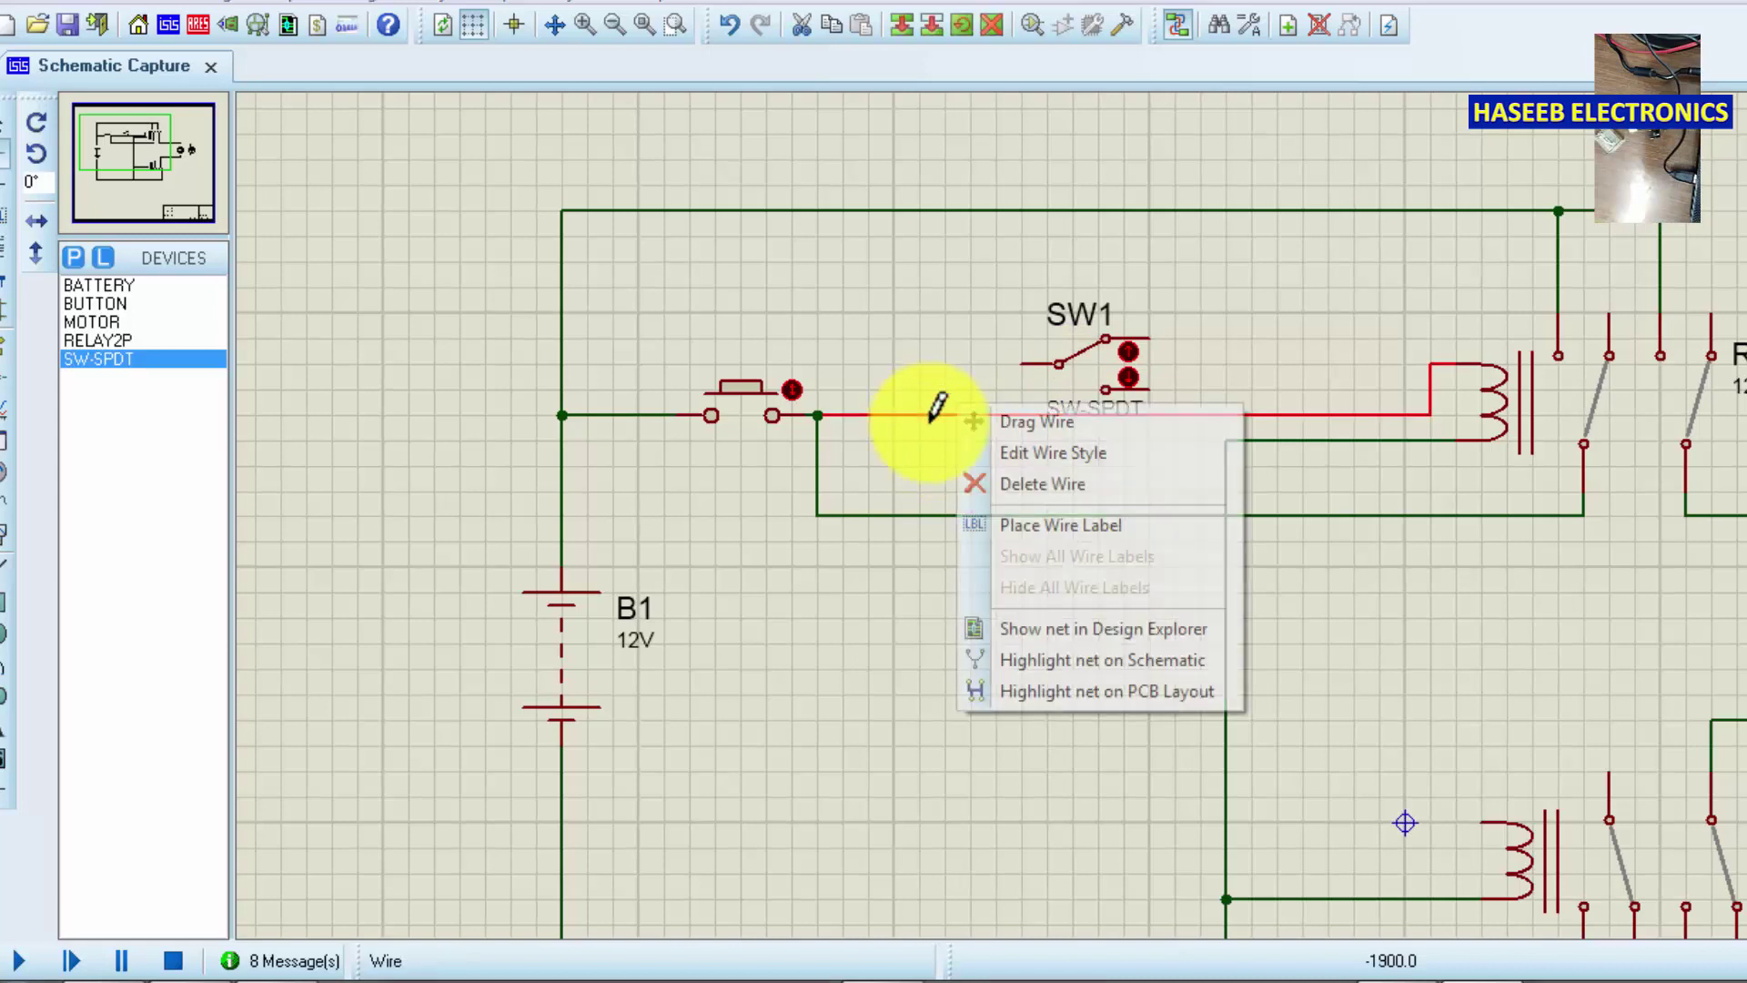
left_click(1014, 491)
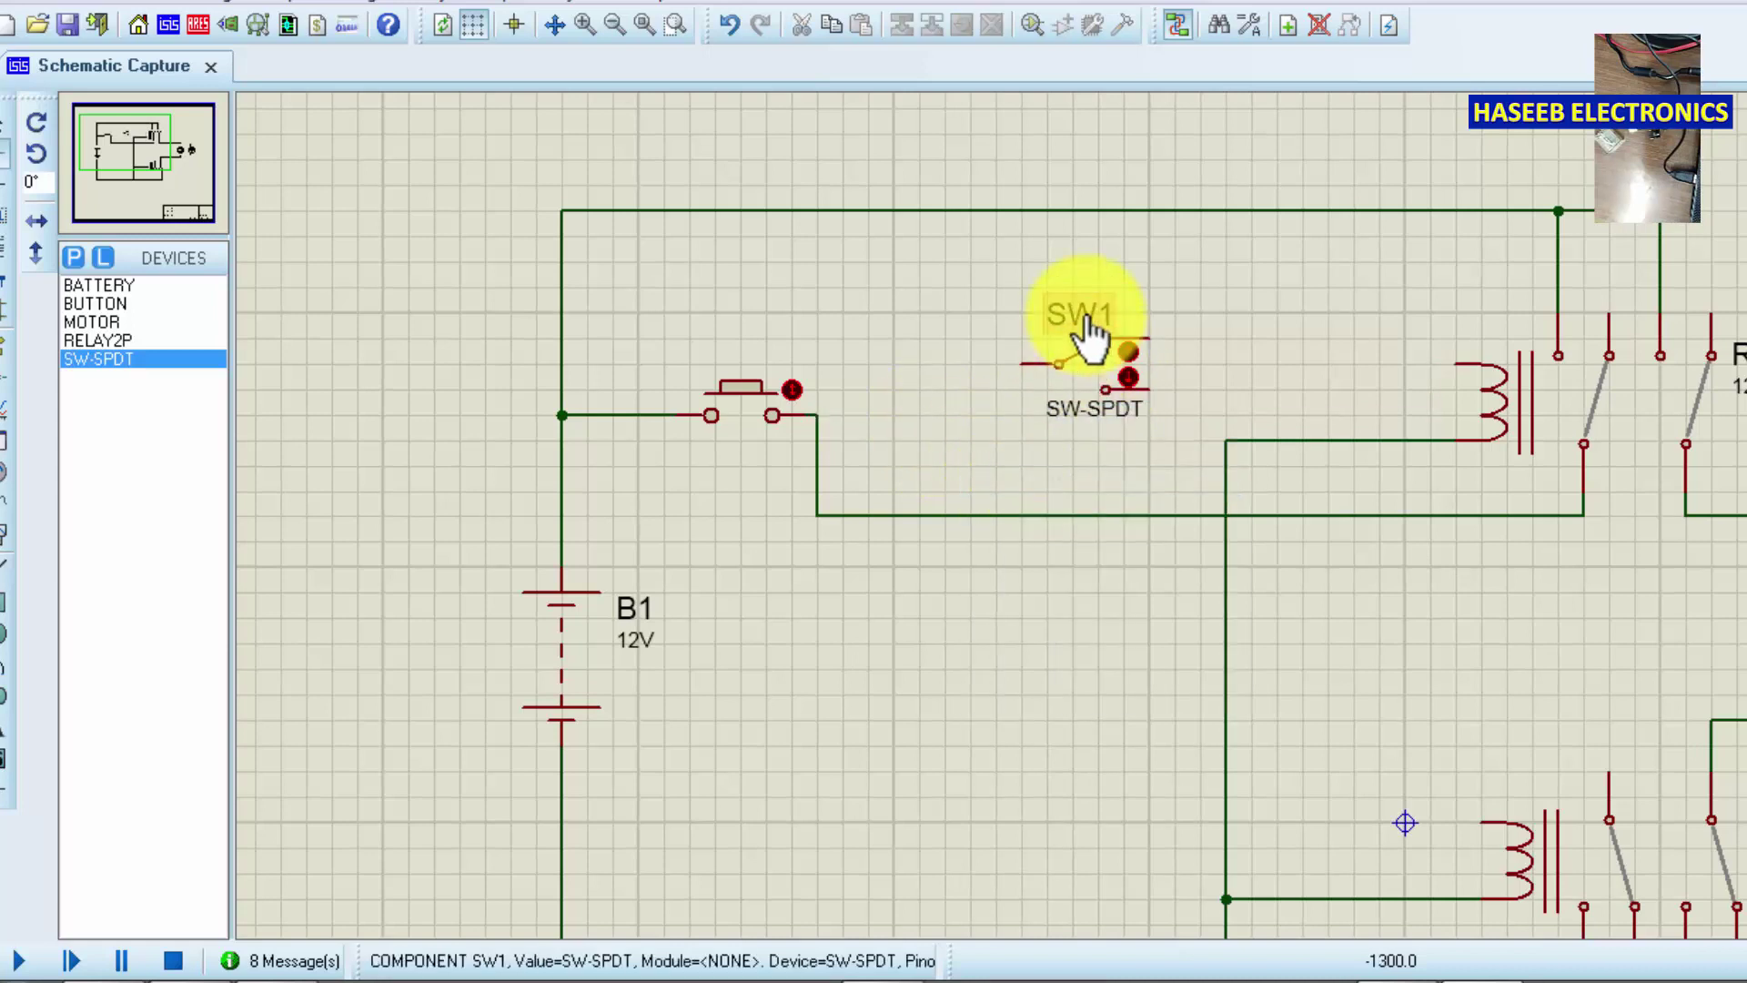
Move SW1 down level with the push button and wire its common terminal to the button's output
left_click(1095, 375)
left_click_drag(1095, 375, 1079, 428)
left_click(1378, 596)
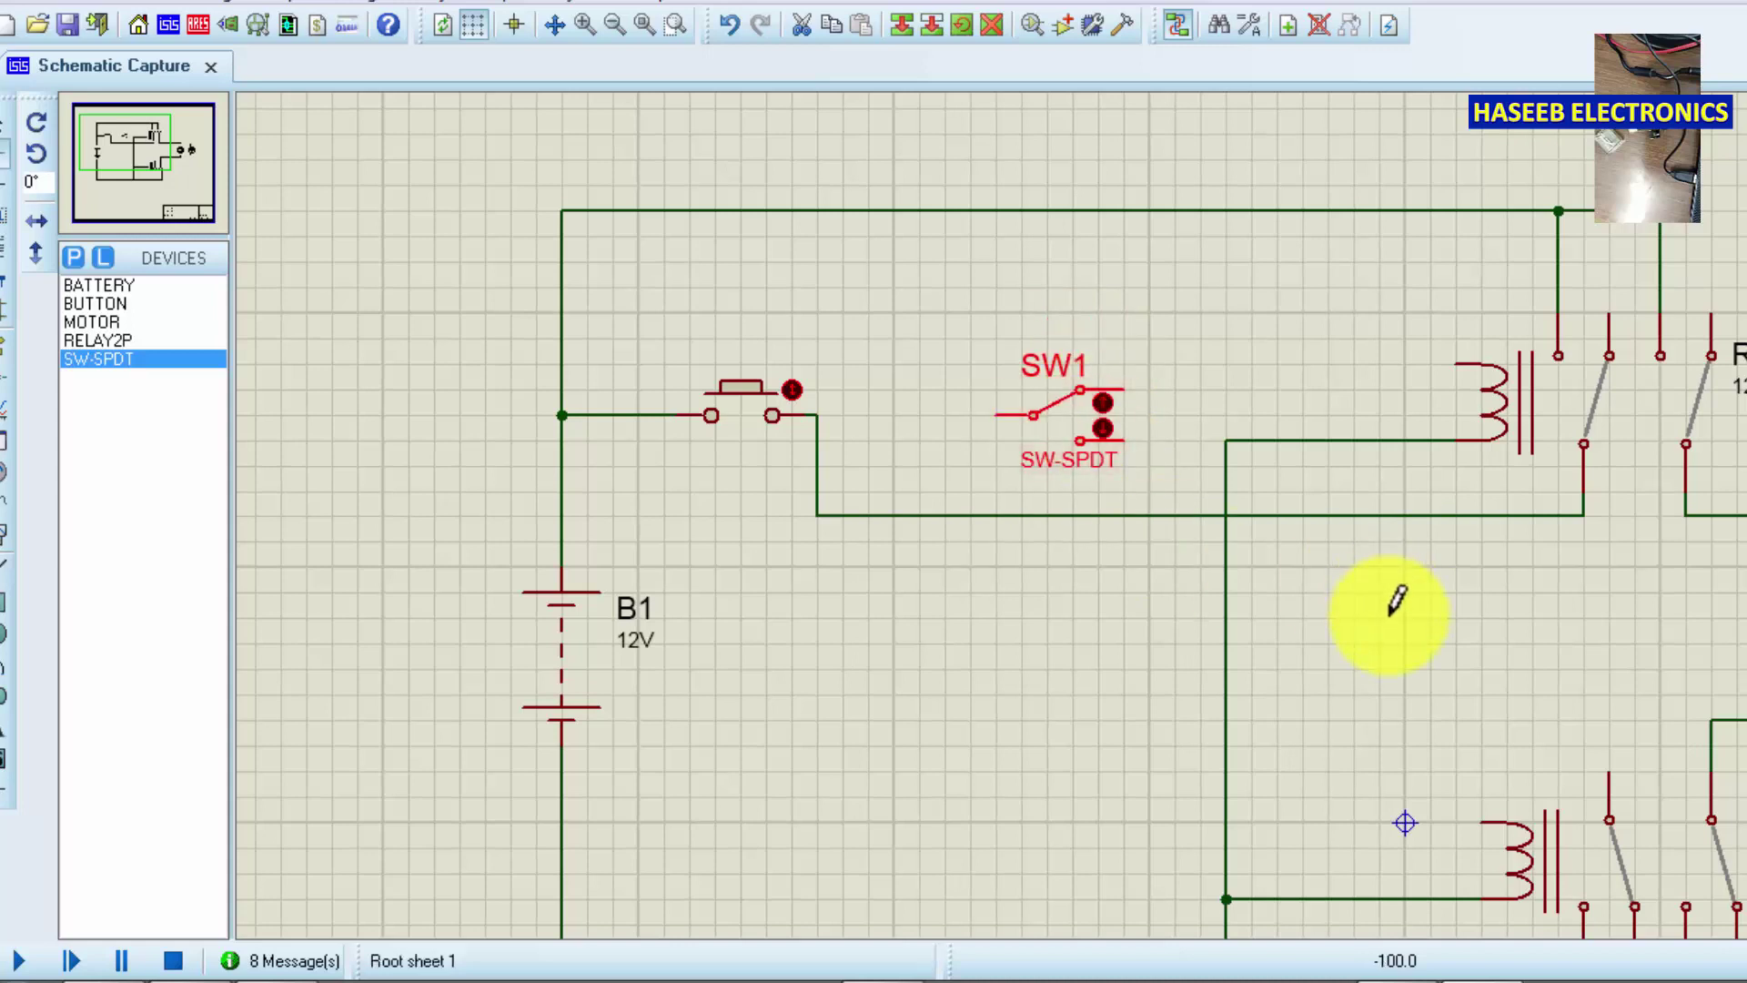
left_click(996, 415)
left_click(818, 415)
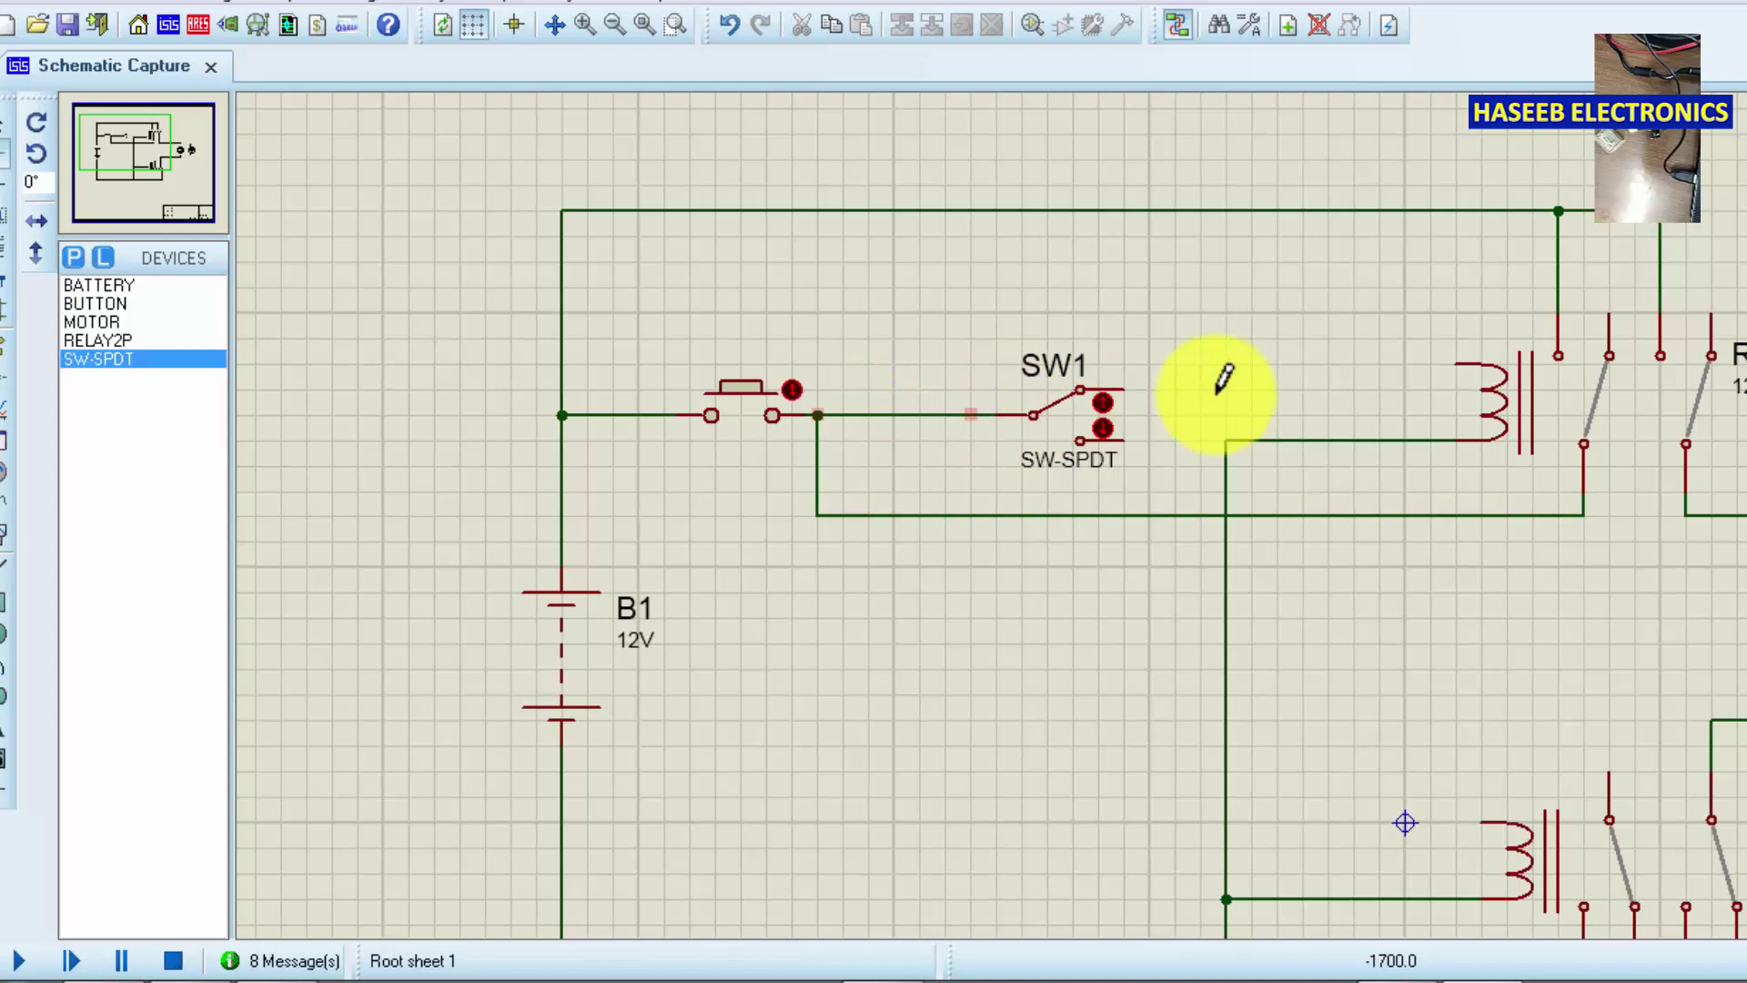
Wire SW1's NC contact to the free end of RL1's coil and shift SW1 closer to the push button
left_click(1122, 389)
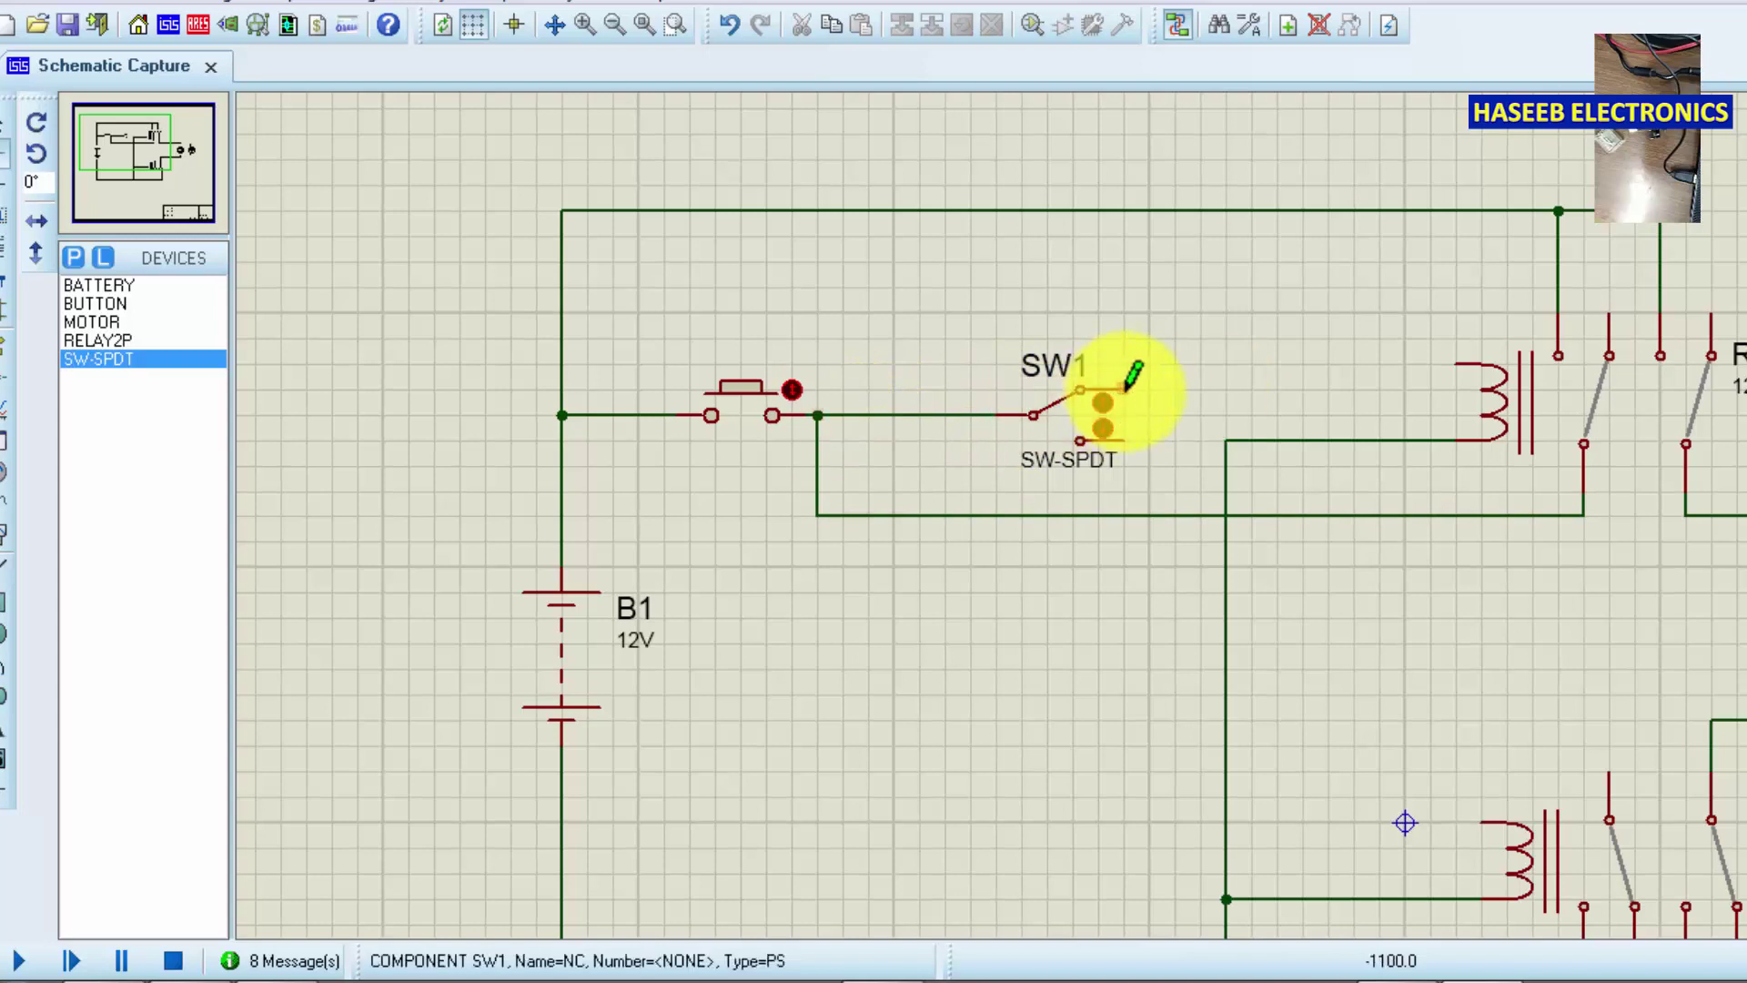
left_click(1457, 363)
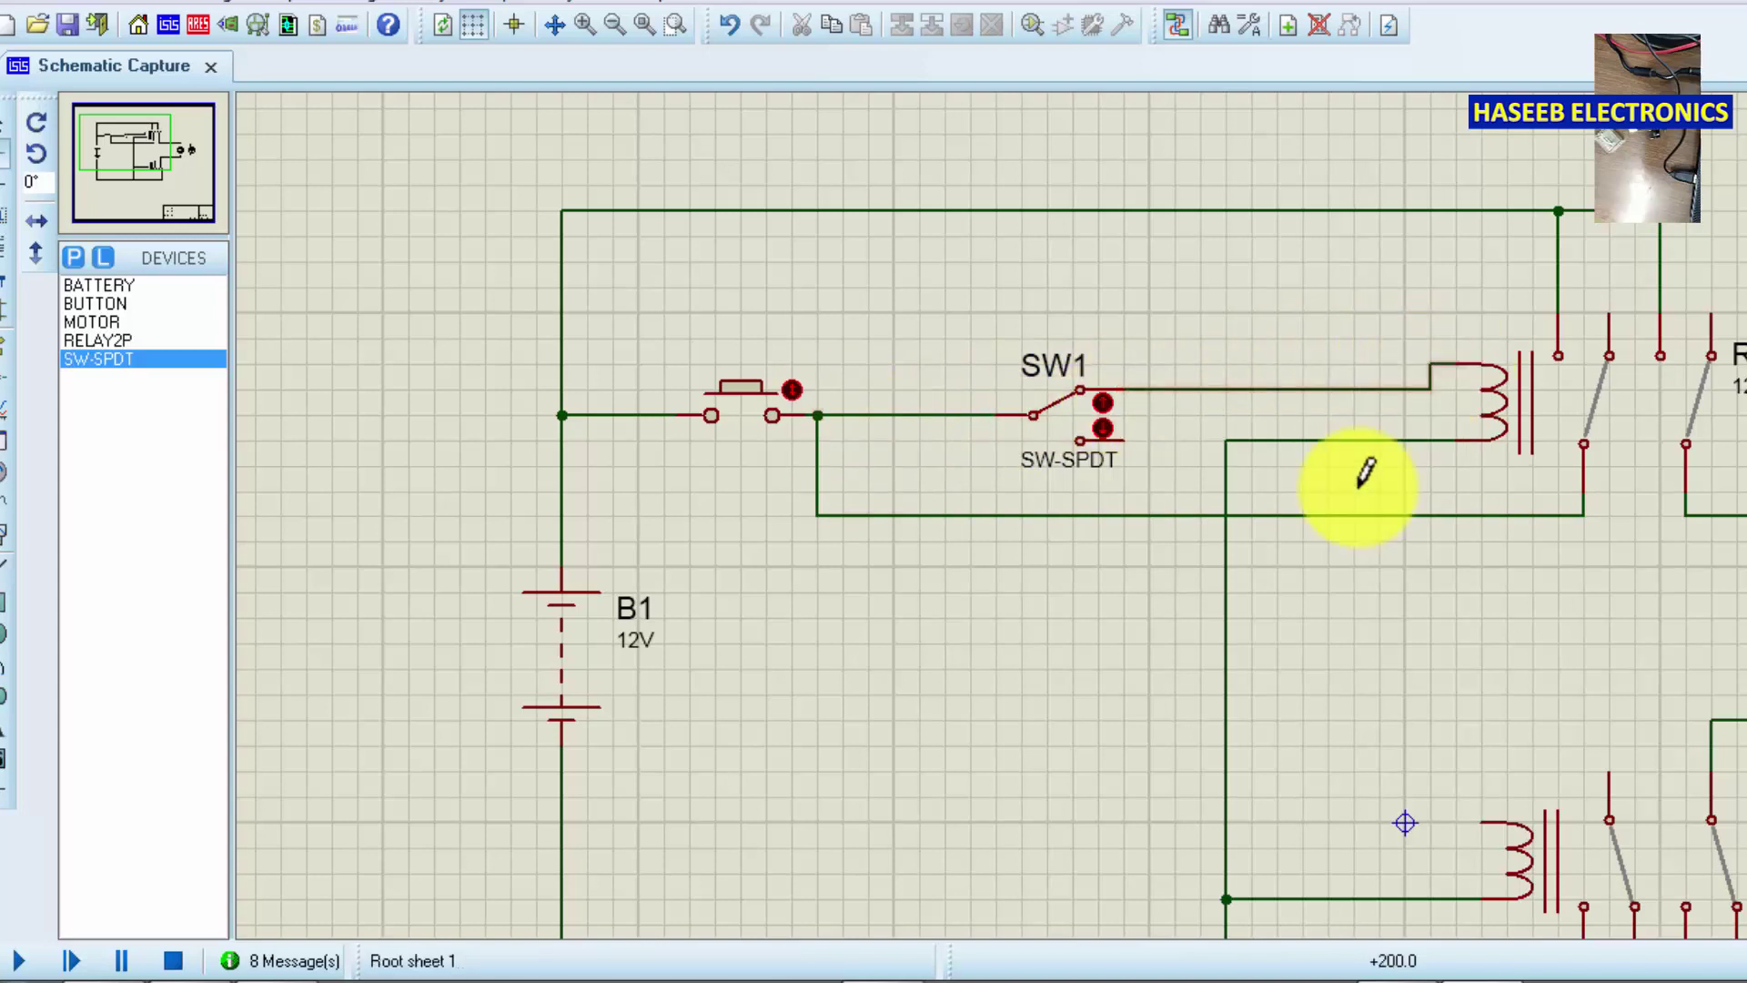
left_click(1053, 420)
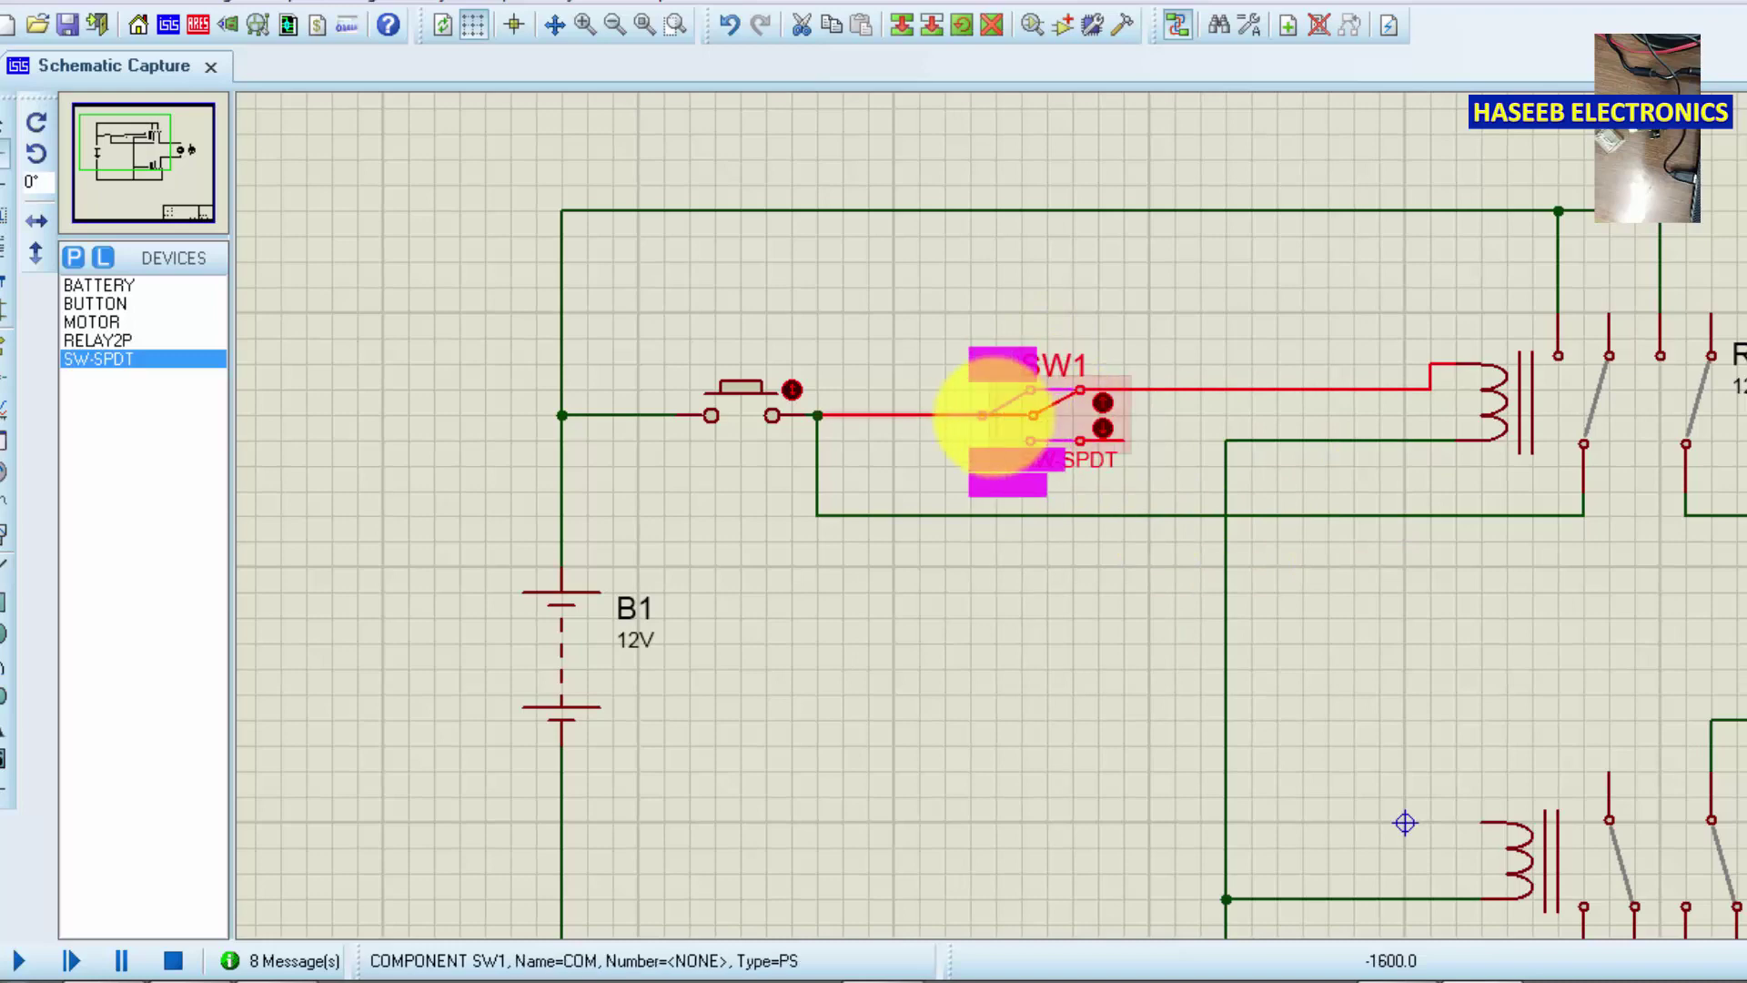
Stop the simulation and wire the voltmeter across the motor, with its positive terminal on the RL1 side
scroll(995, 401, "down", 2)
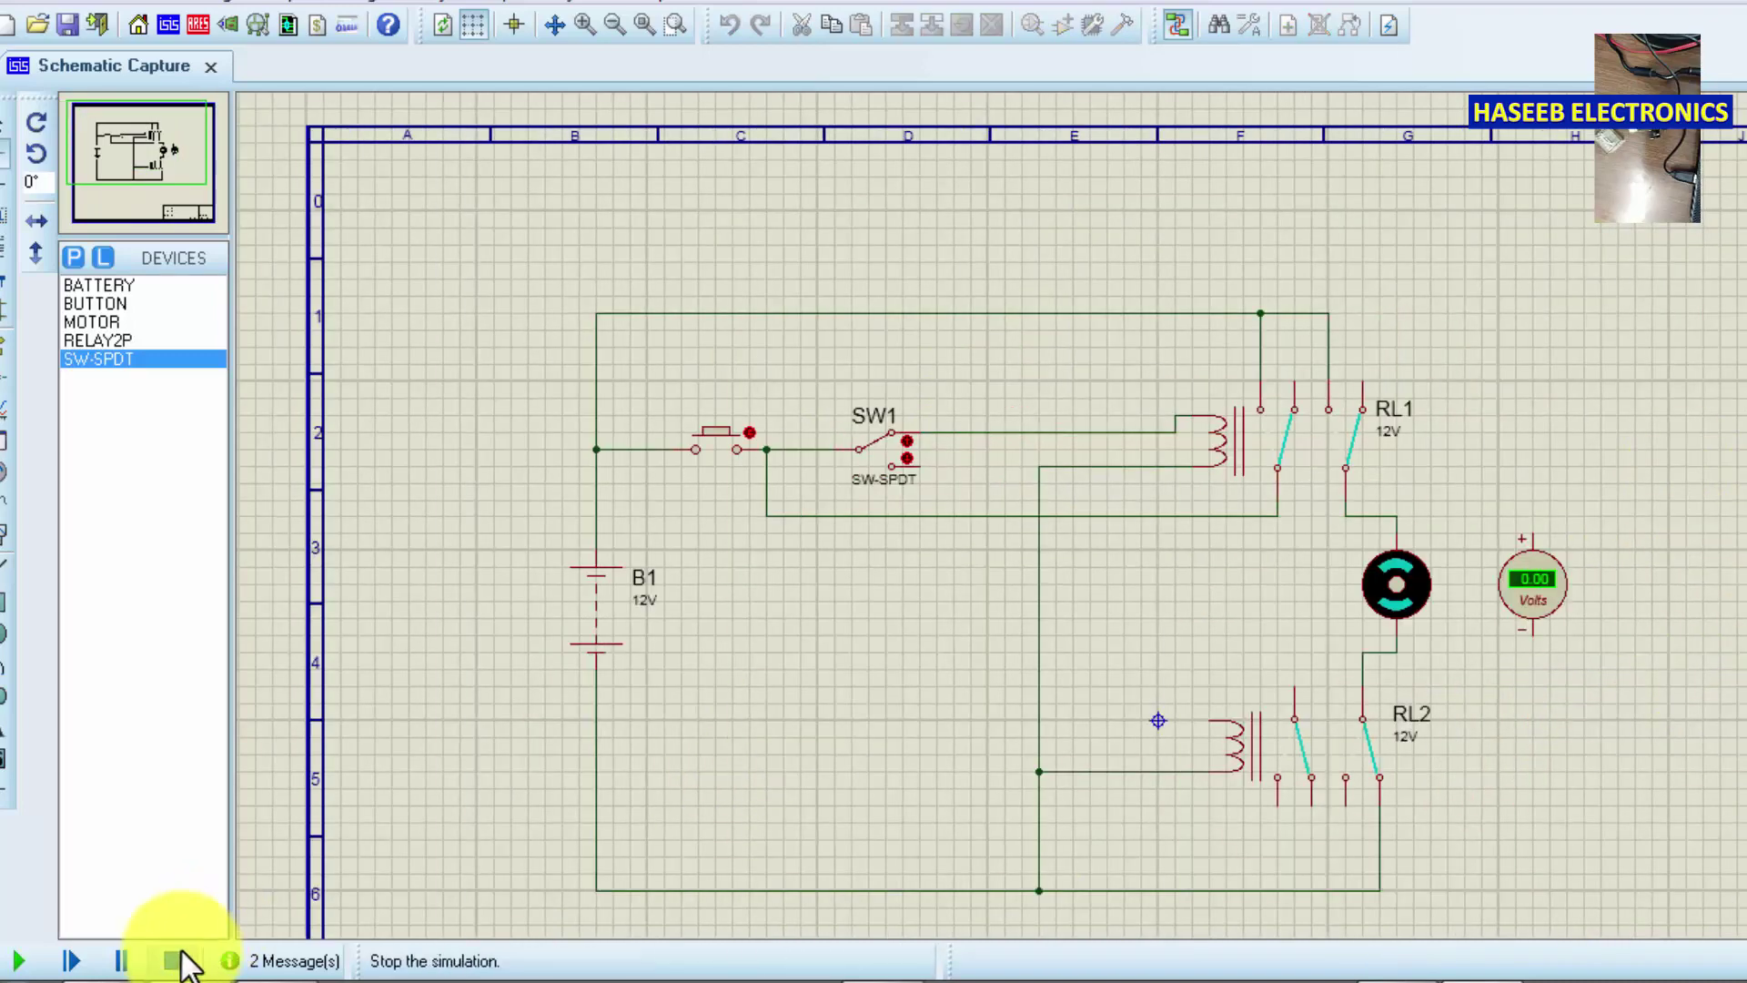
left_click(178, 959)
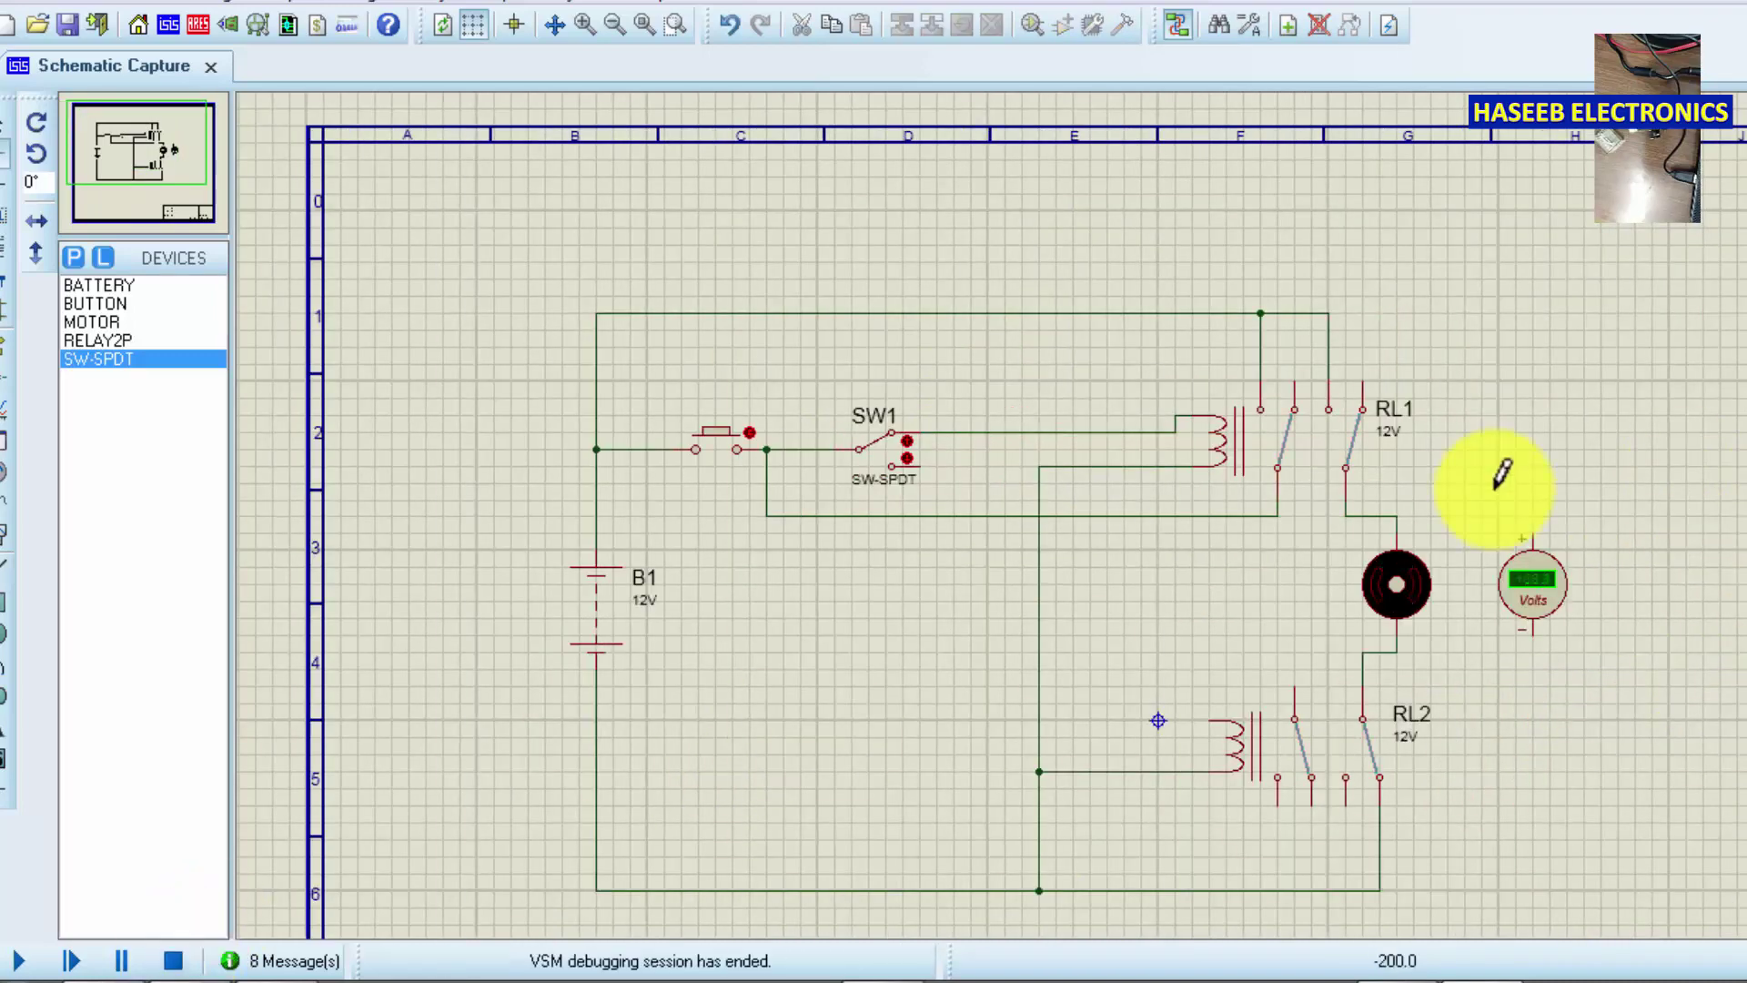
left_click(1534, 535)
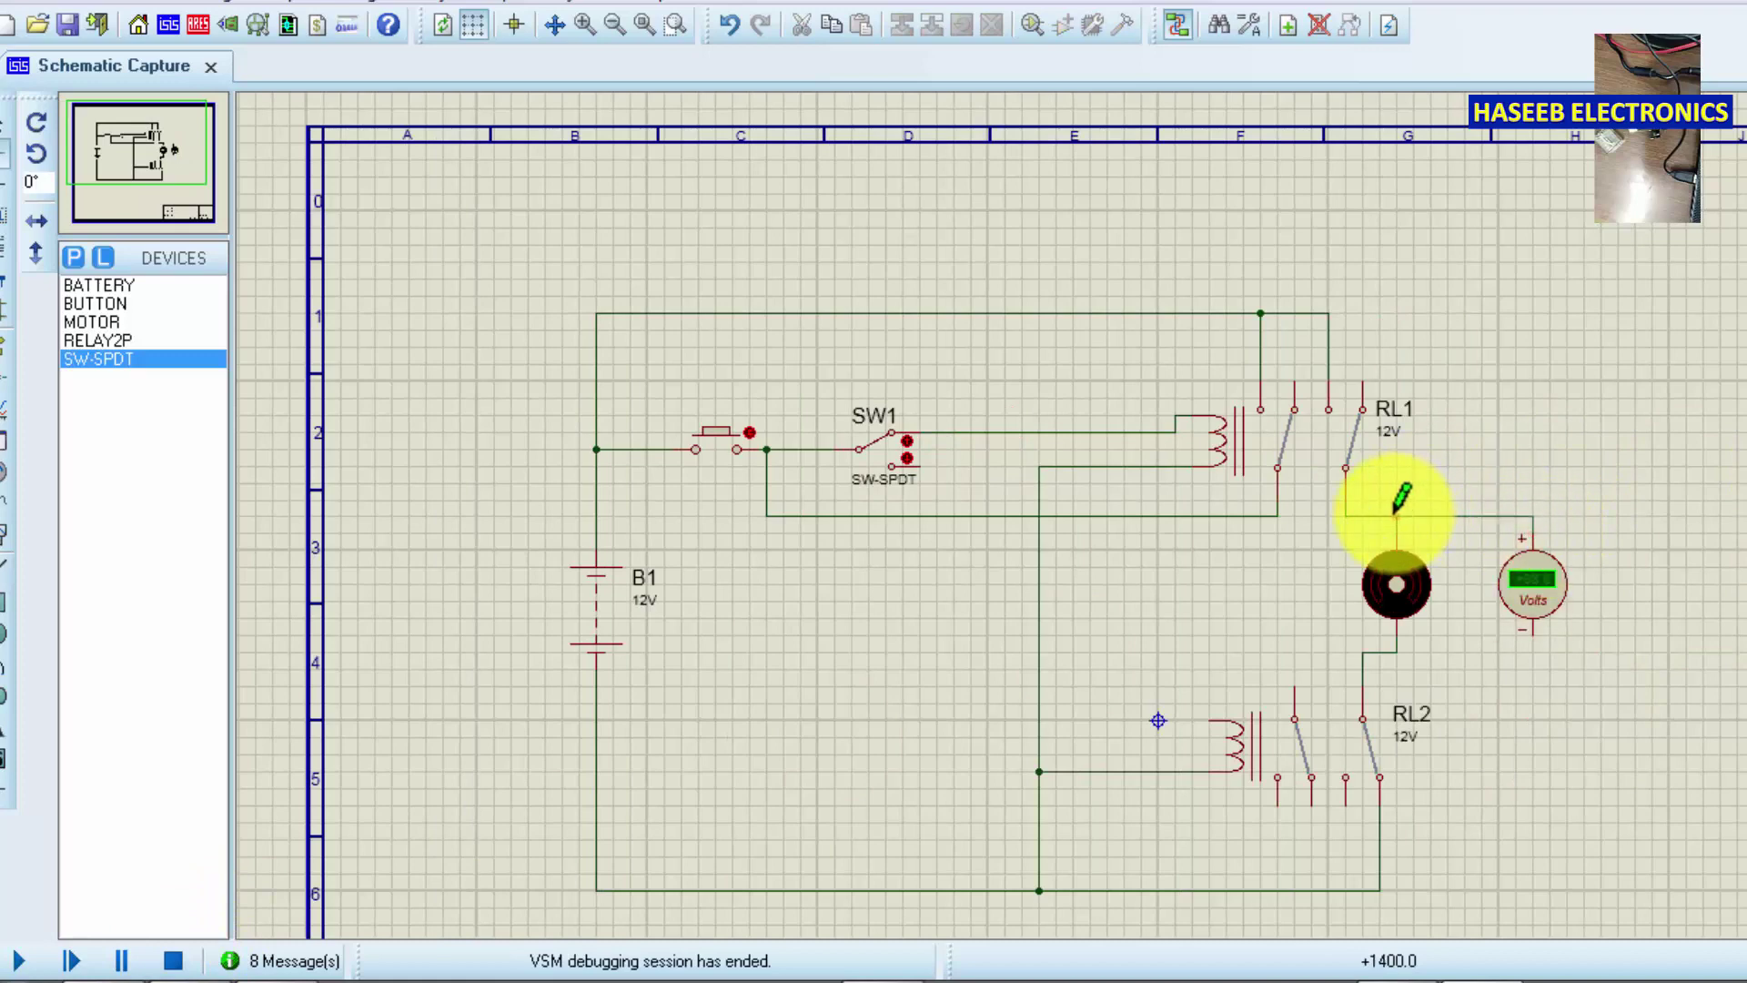
left_click(1397, 516)
left_click(1533, 630)
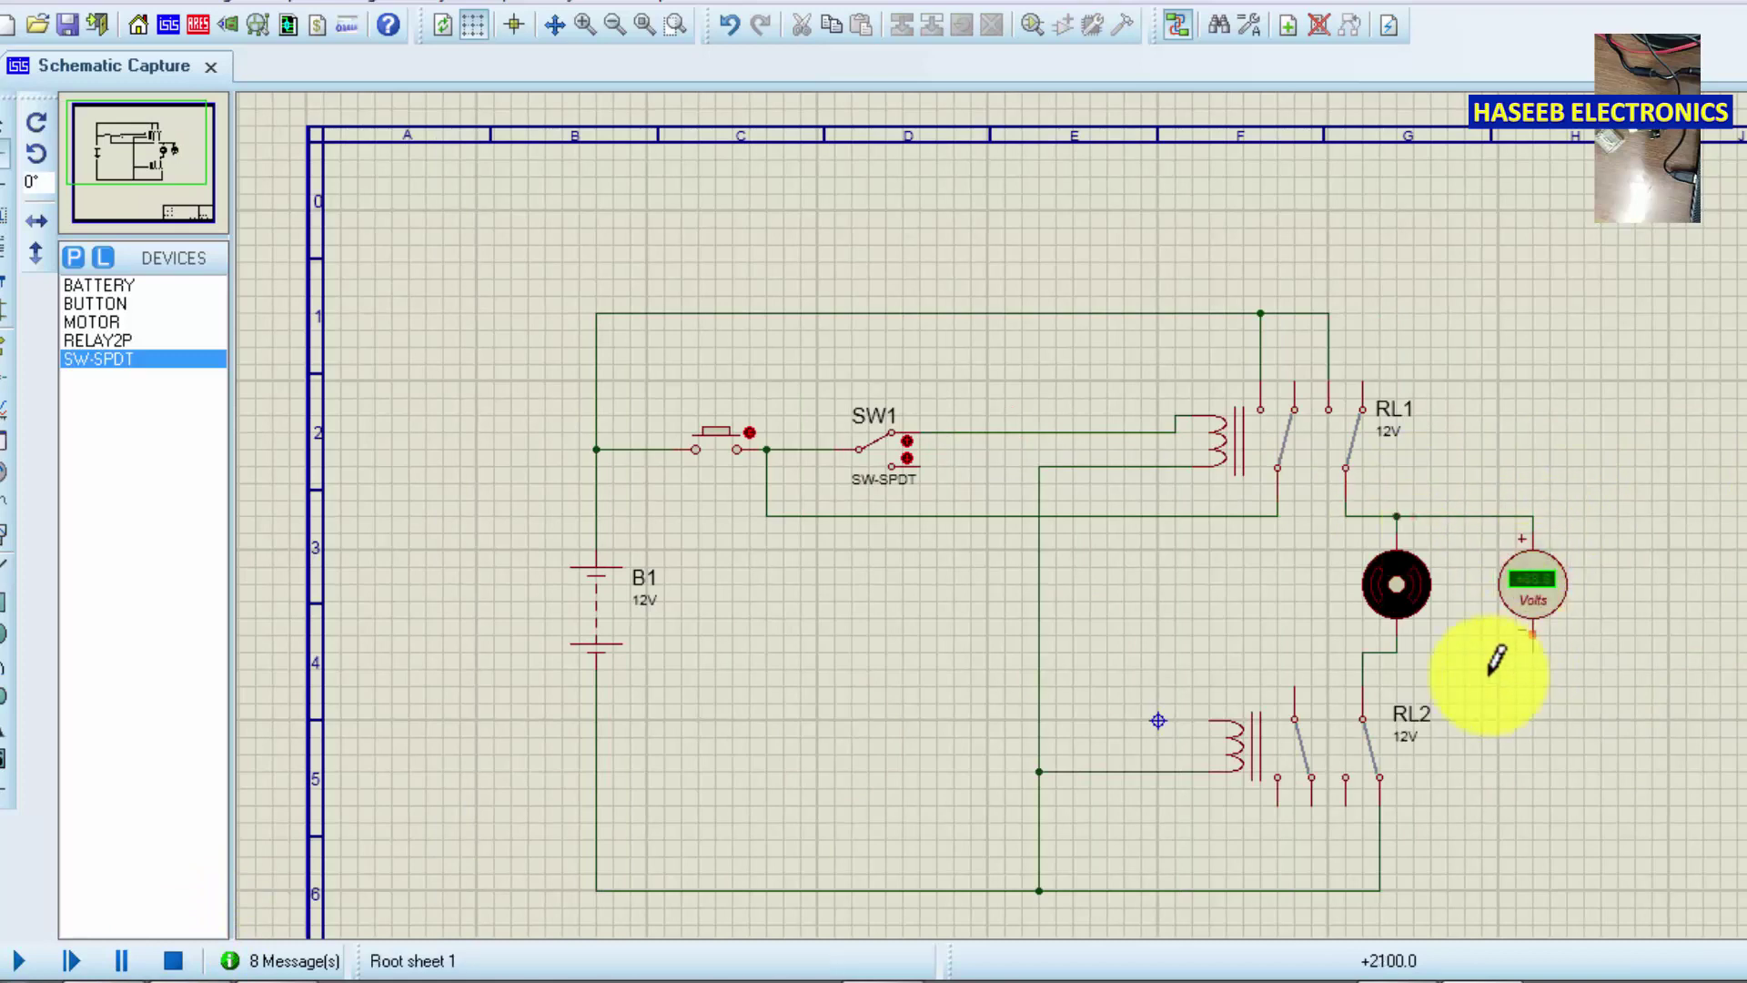
left_click(1398, 652)
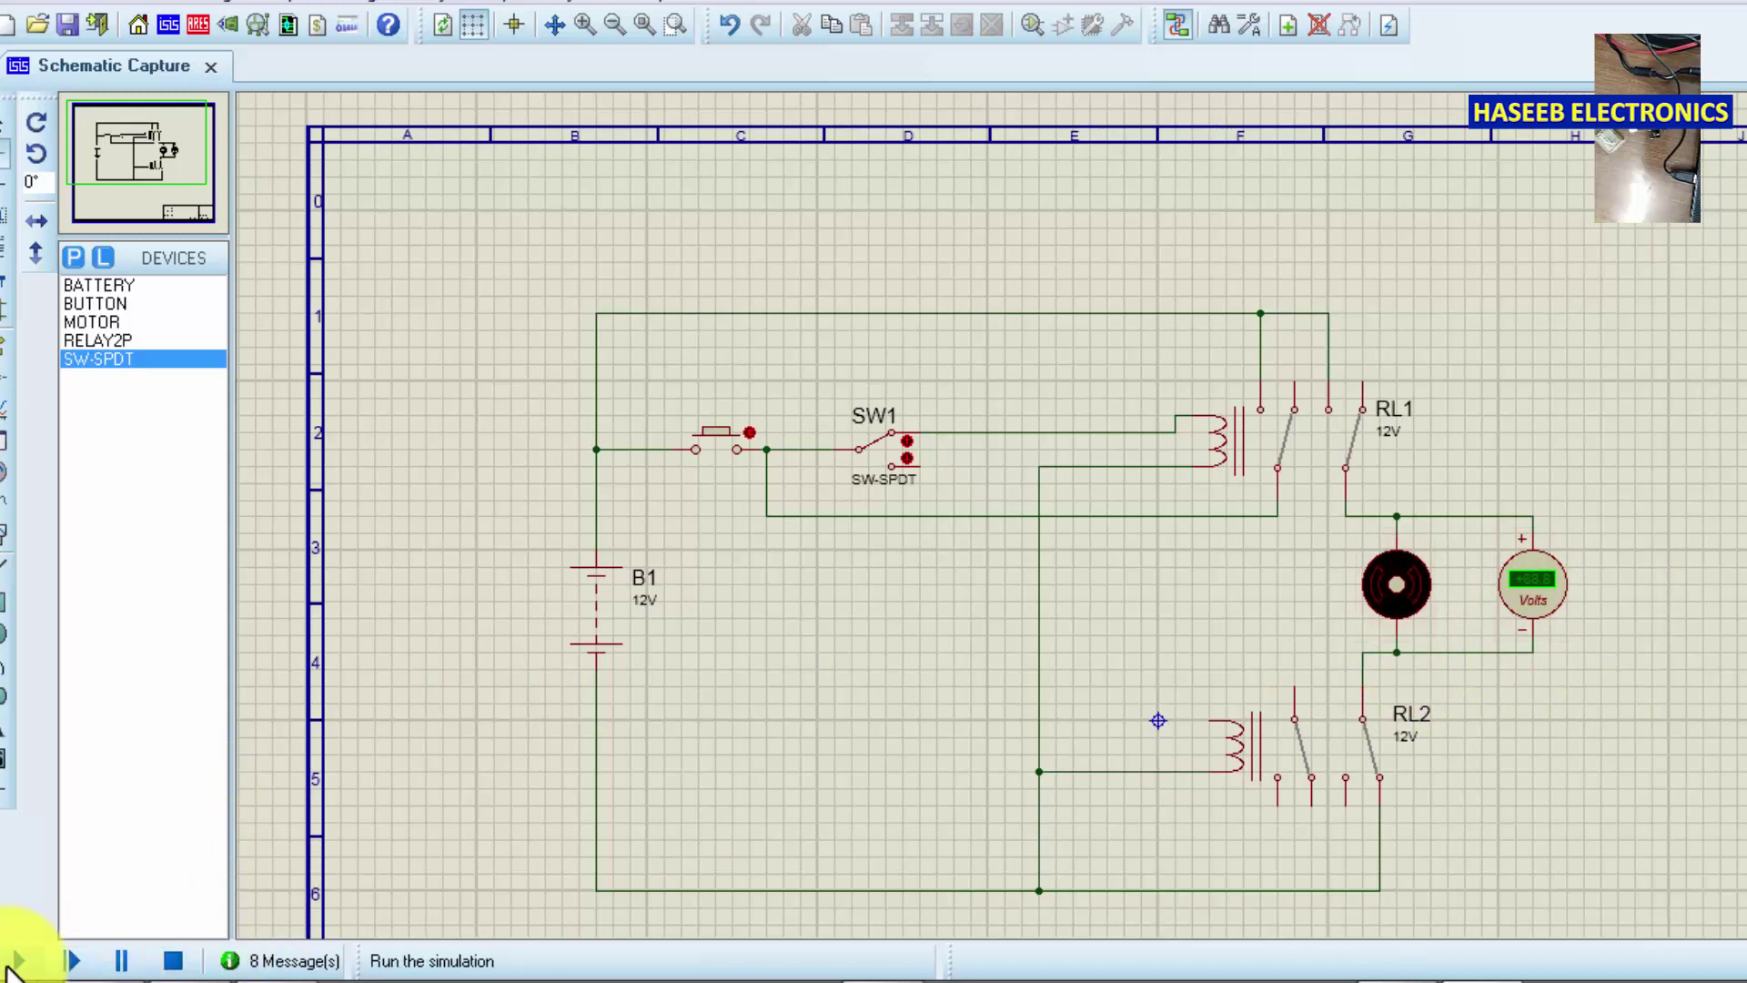
Run the simulation and operate the push button to test RL1's latching and the motor voltage with SW1 in both positions
left_click(20, 961)
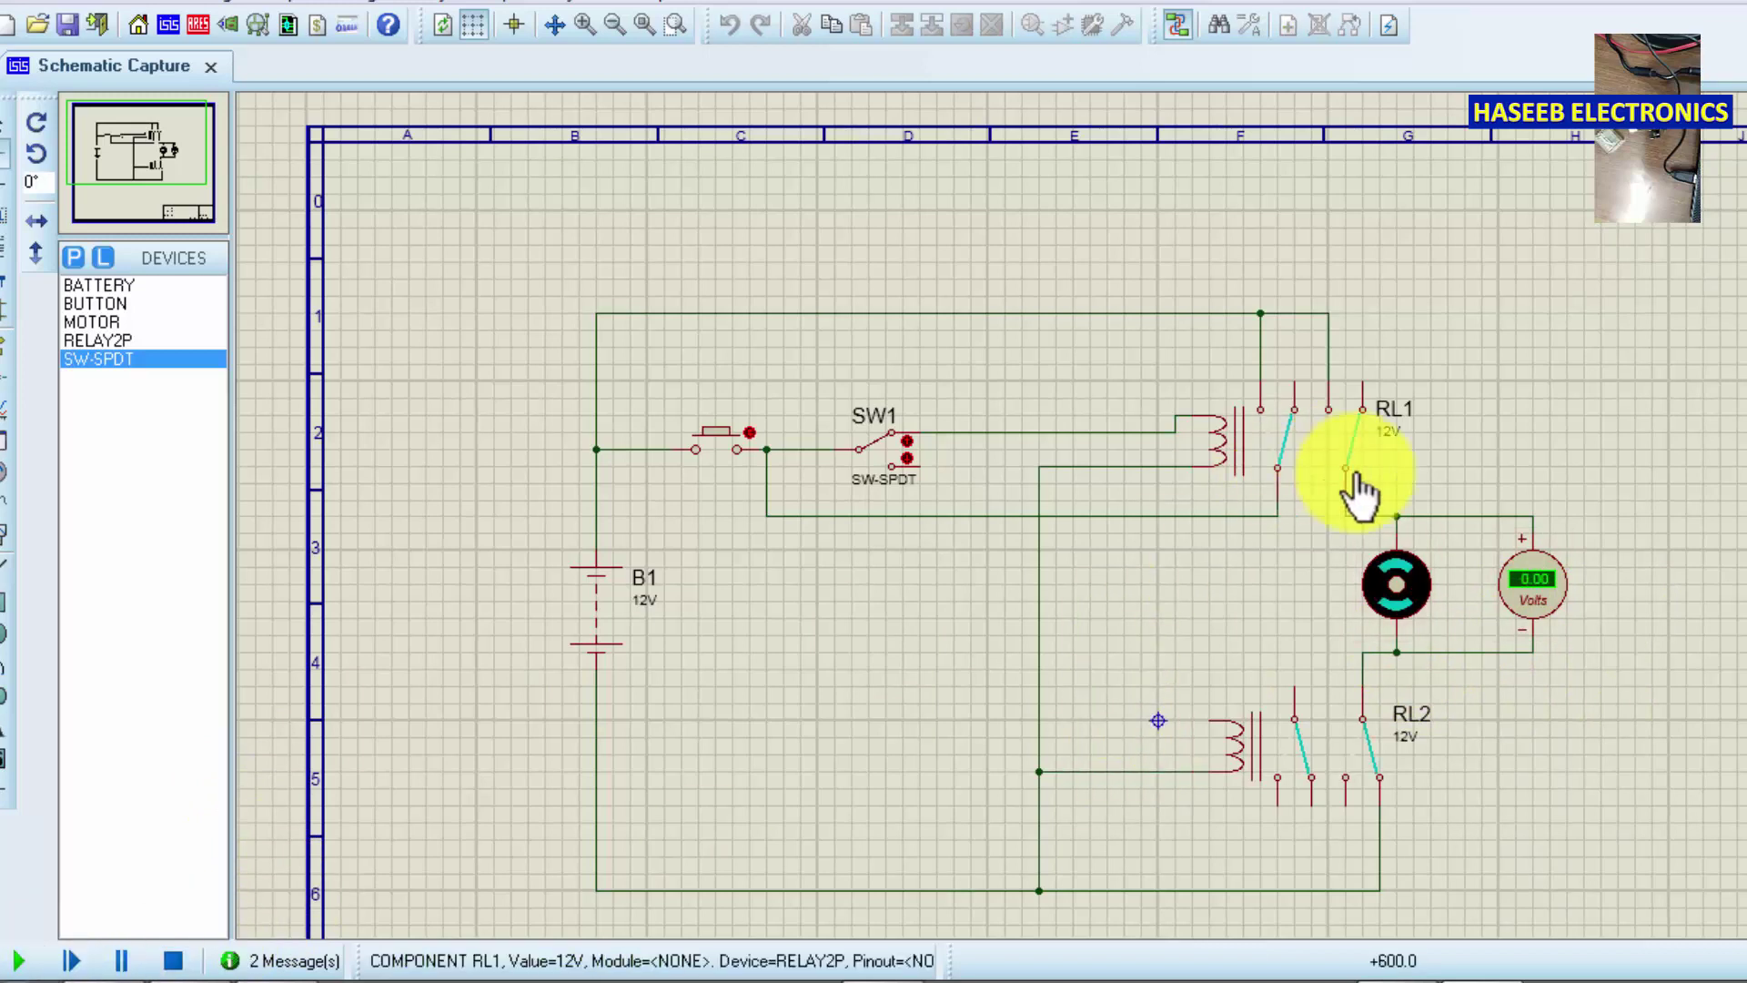
scroll(1384, 577, "up", 2)
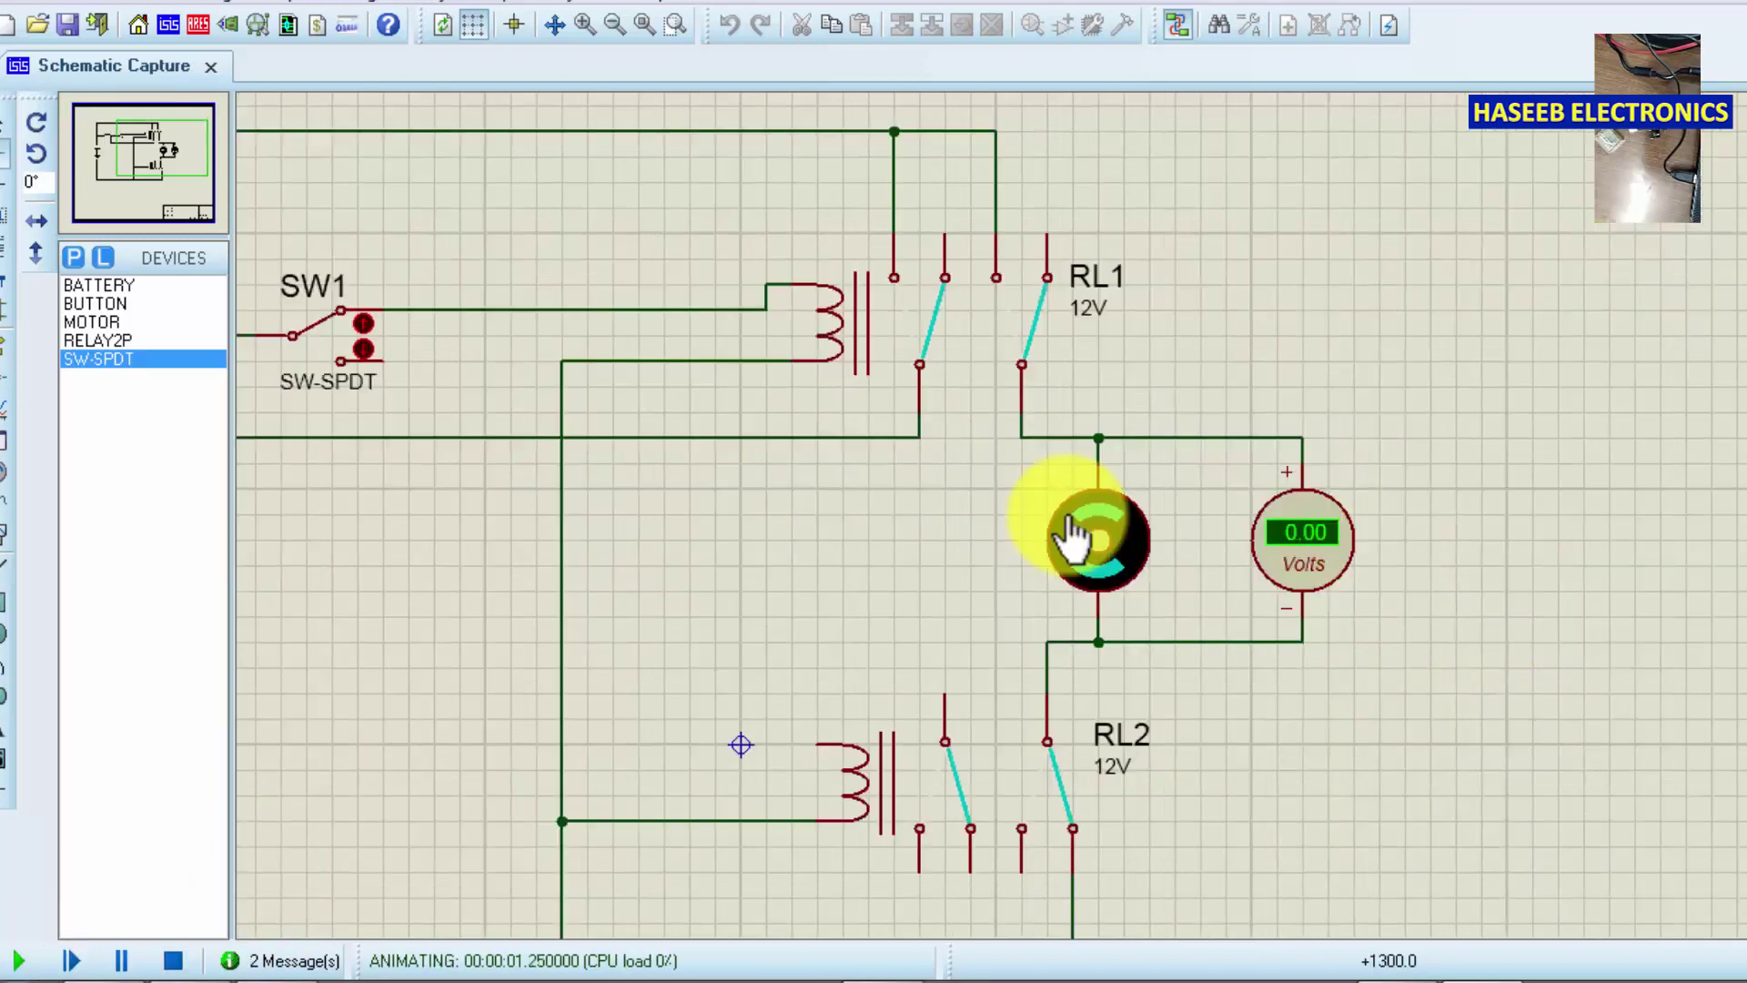
left_click(145, 148)
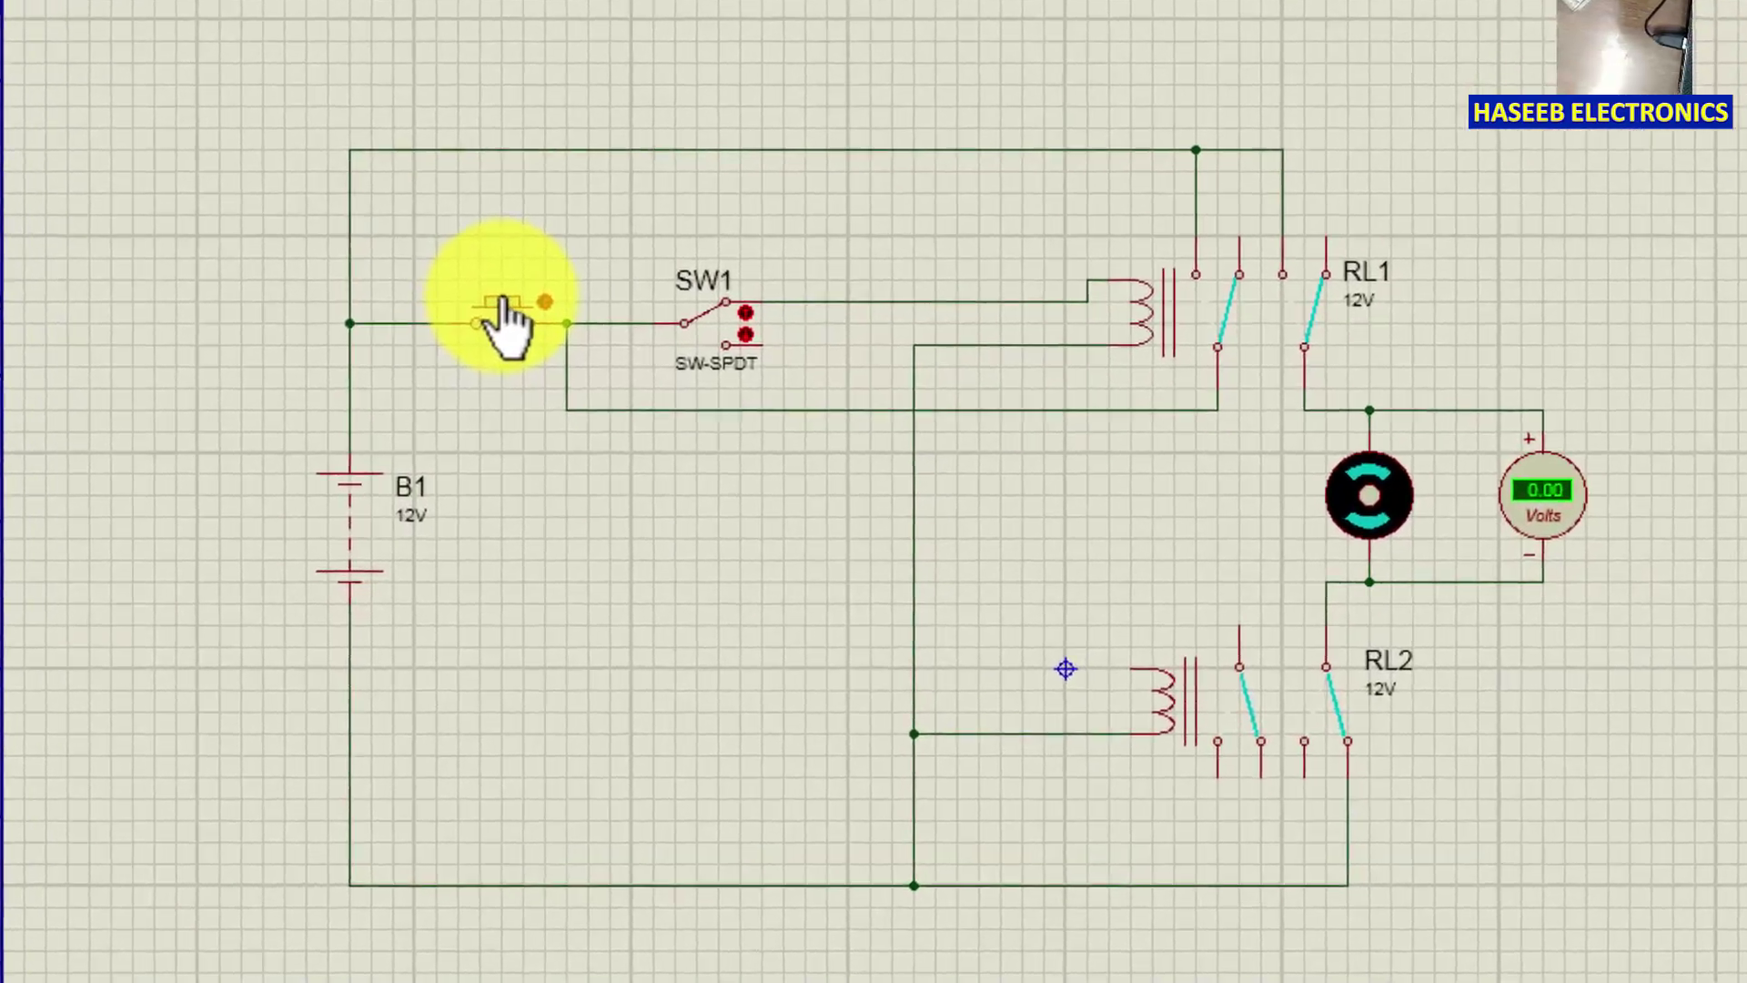
left_click(500, 309)
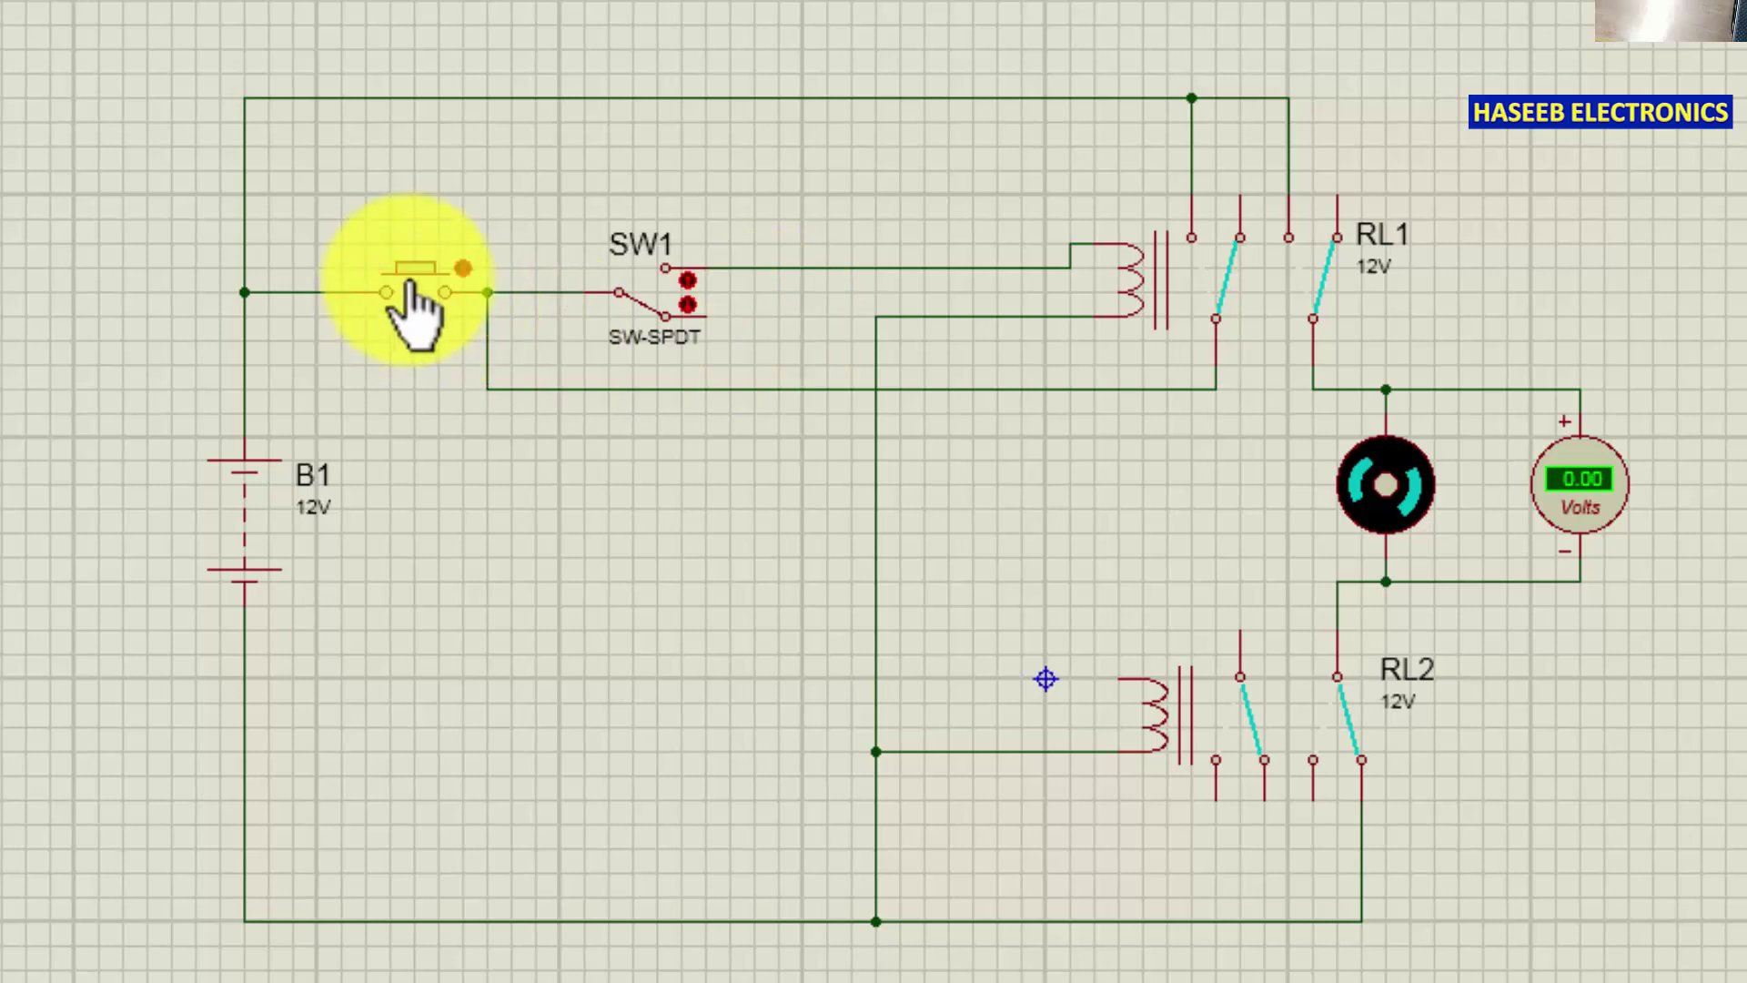
left_click(414, 275)
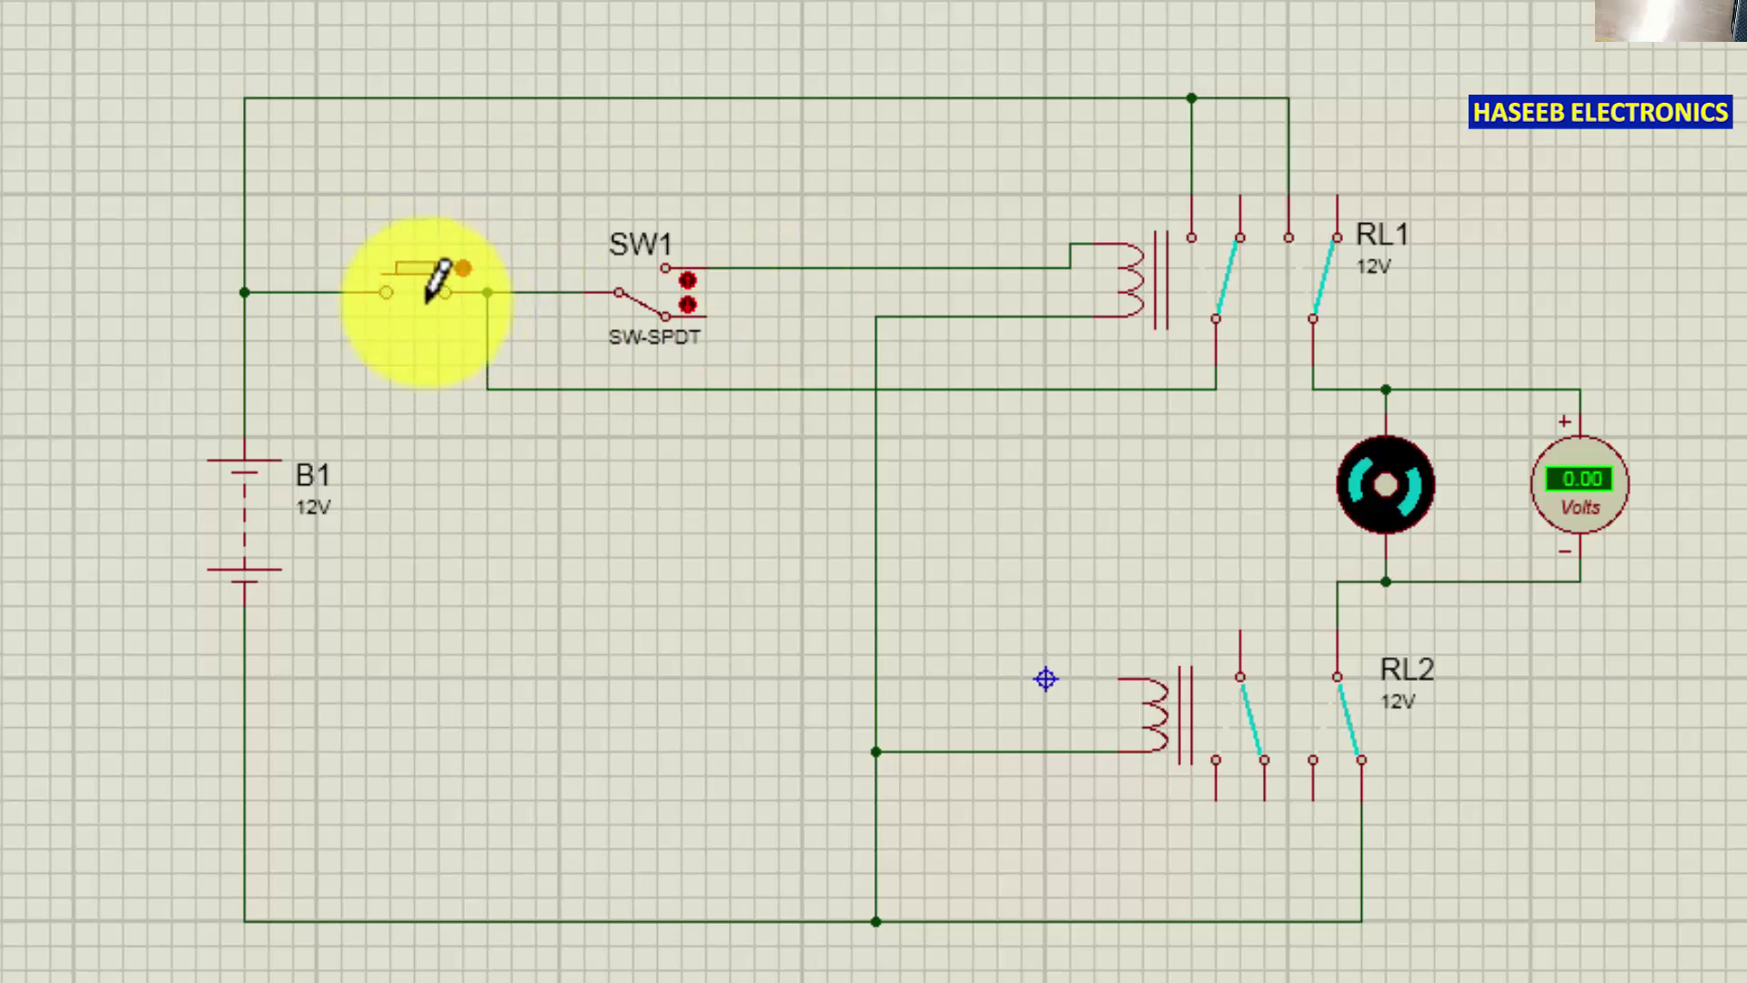
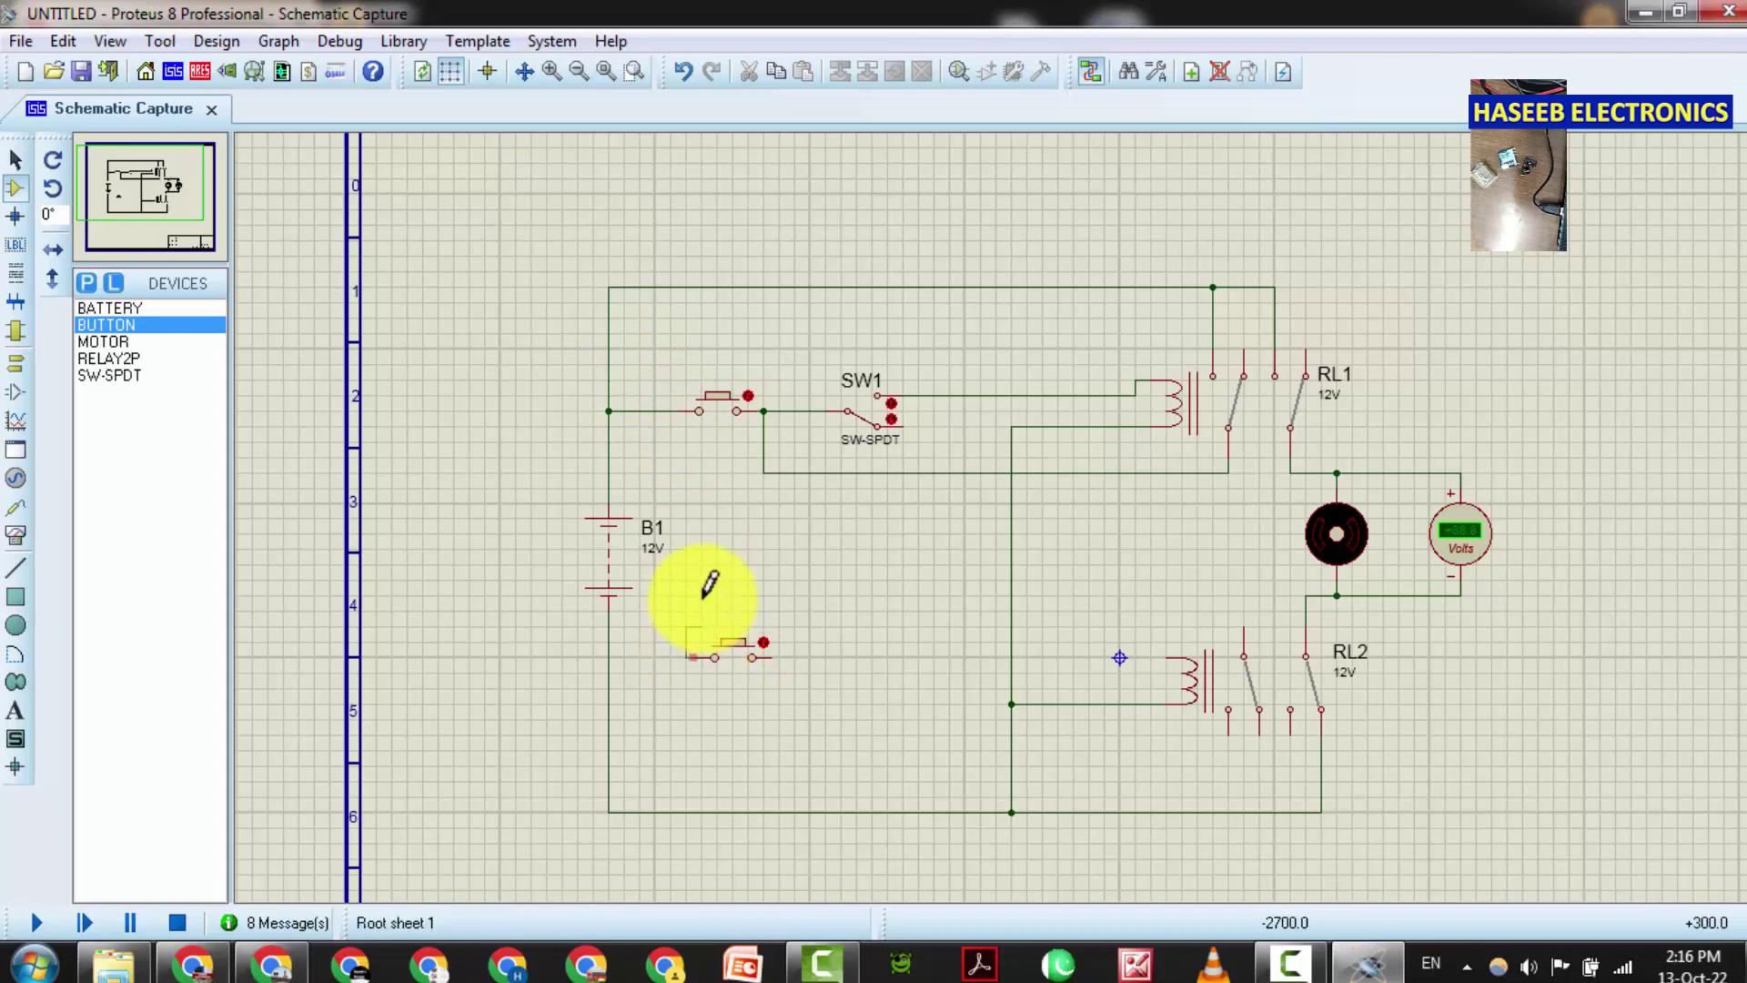
Wire the second push button's input to the positive supply and place a second SW-SPDT switch beside that button
left_click(672, 411)
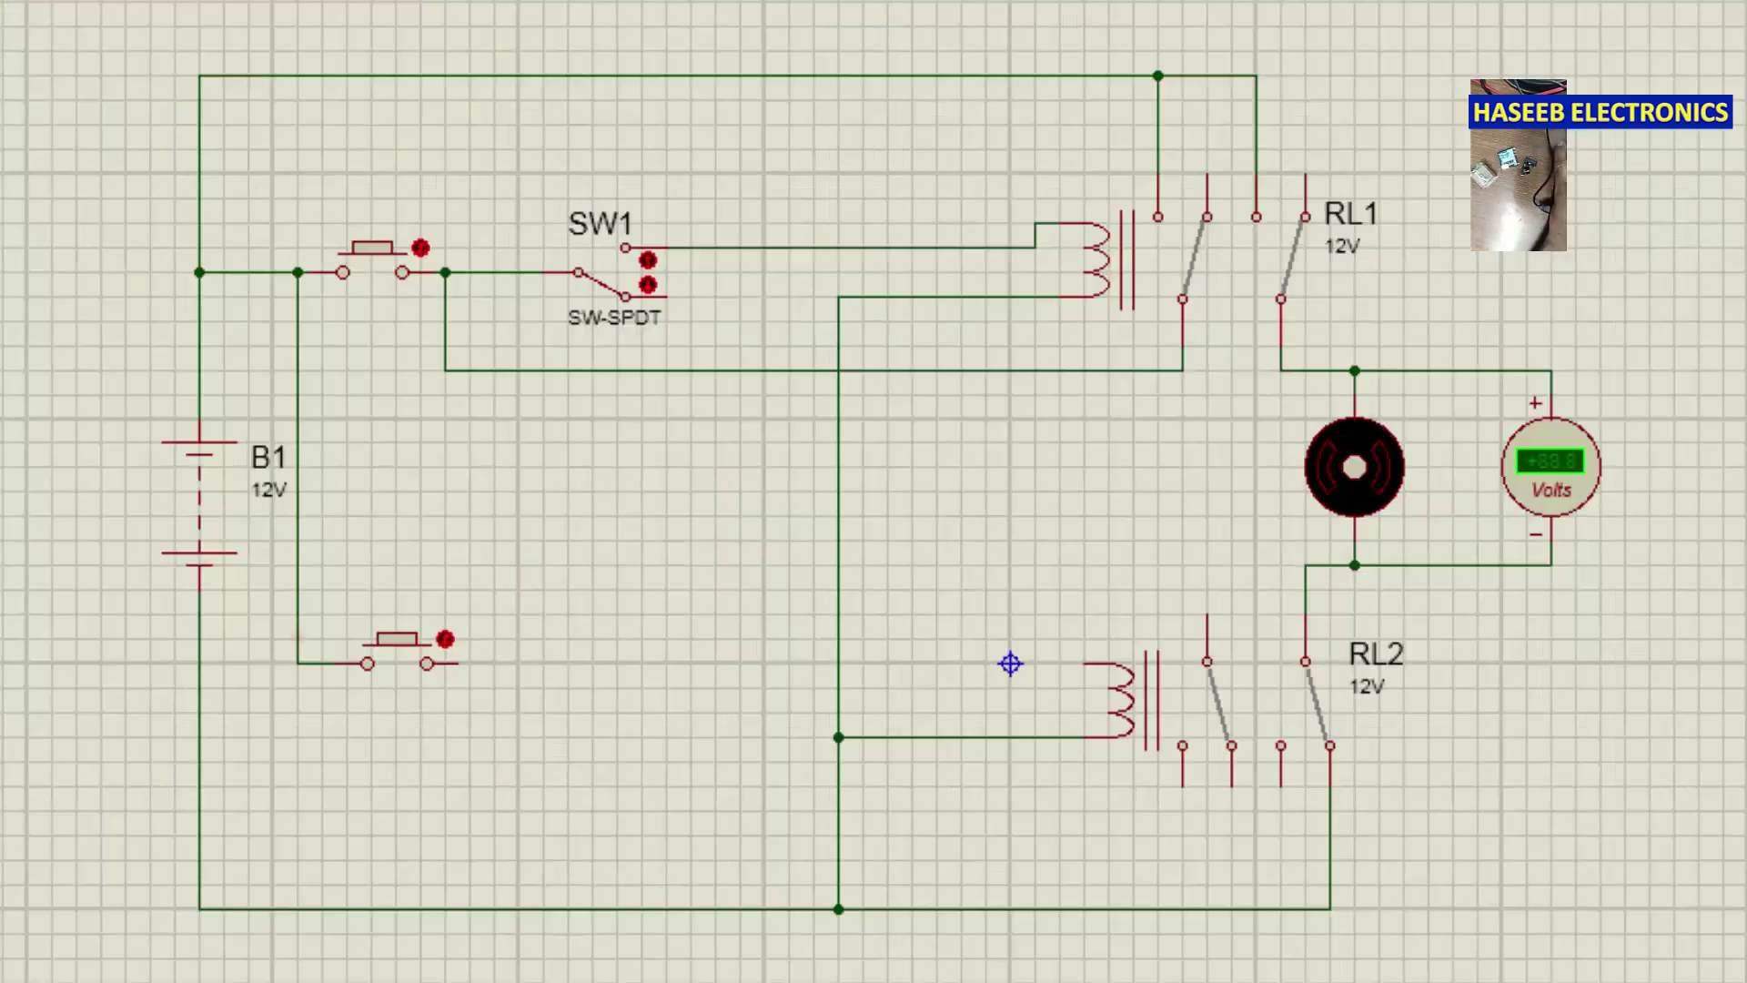
left_click(597, 666)
left_click(601, 669)
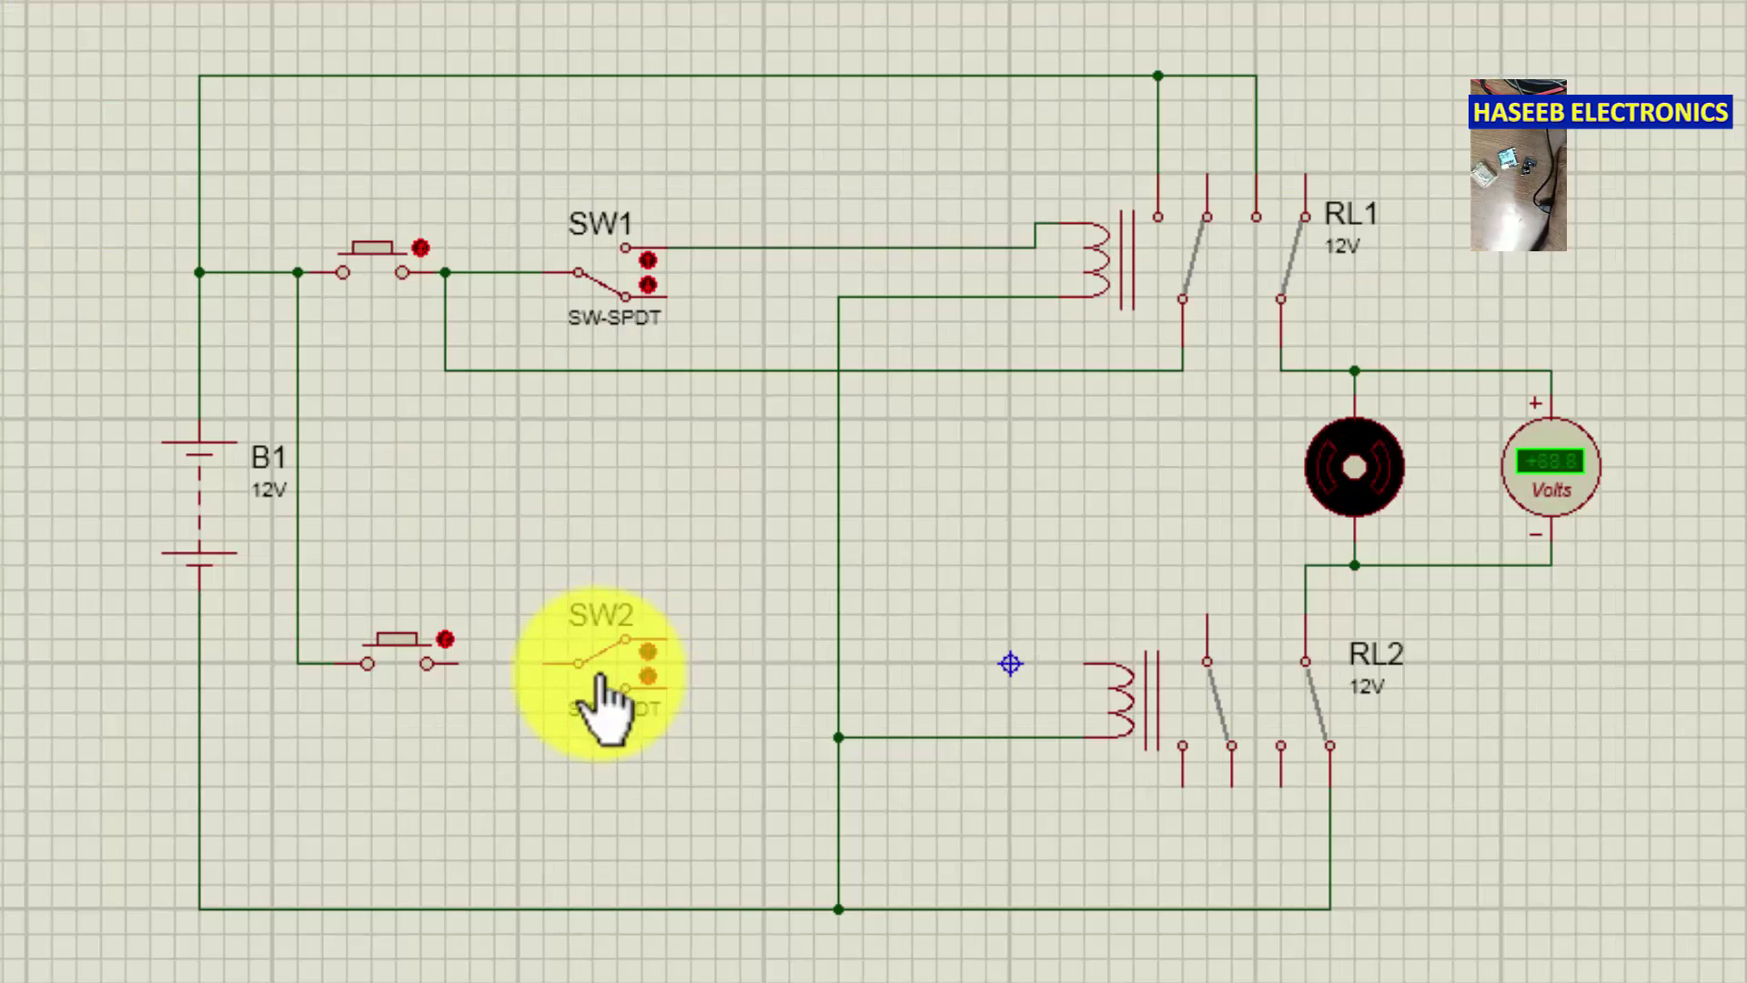
Wire SW2's common terminal to the second push button's output and its NC contact to the free end of RL2's coil
left_click(543, 664)
left_click(428, 663)
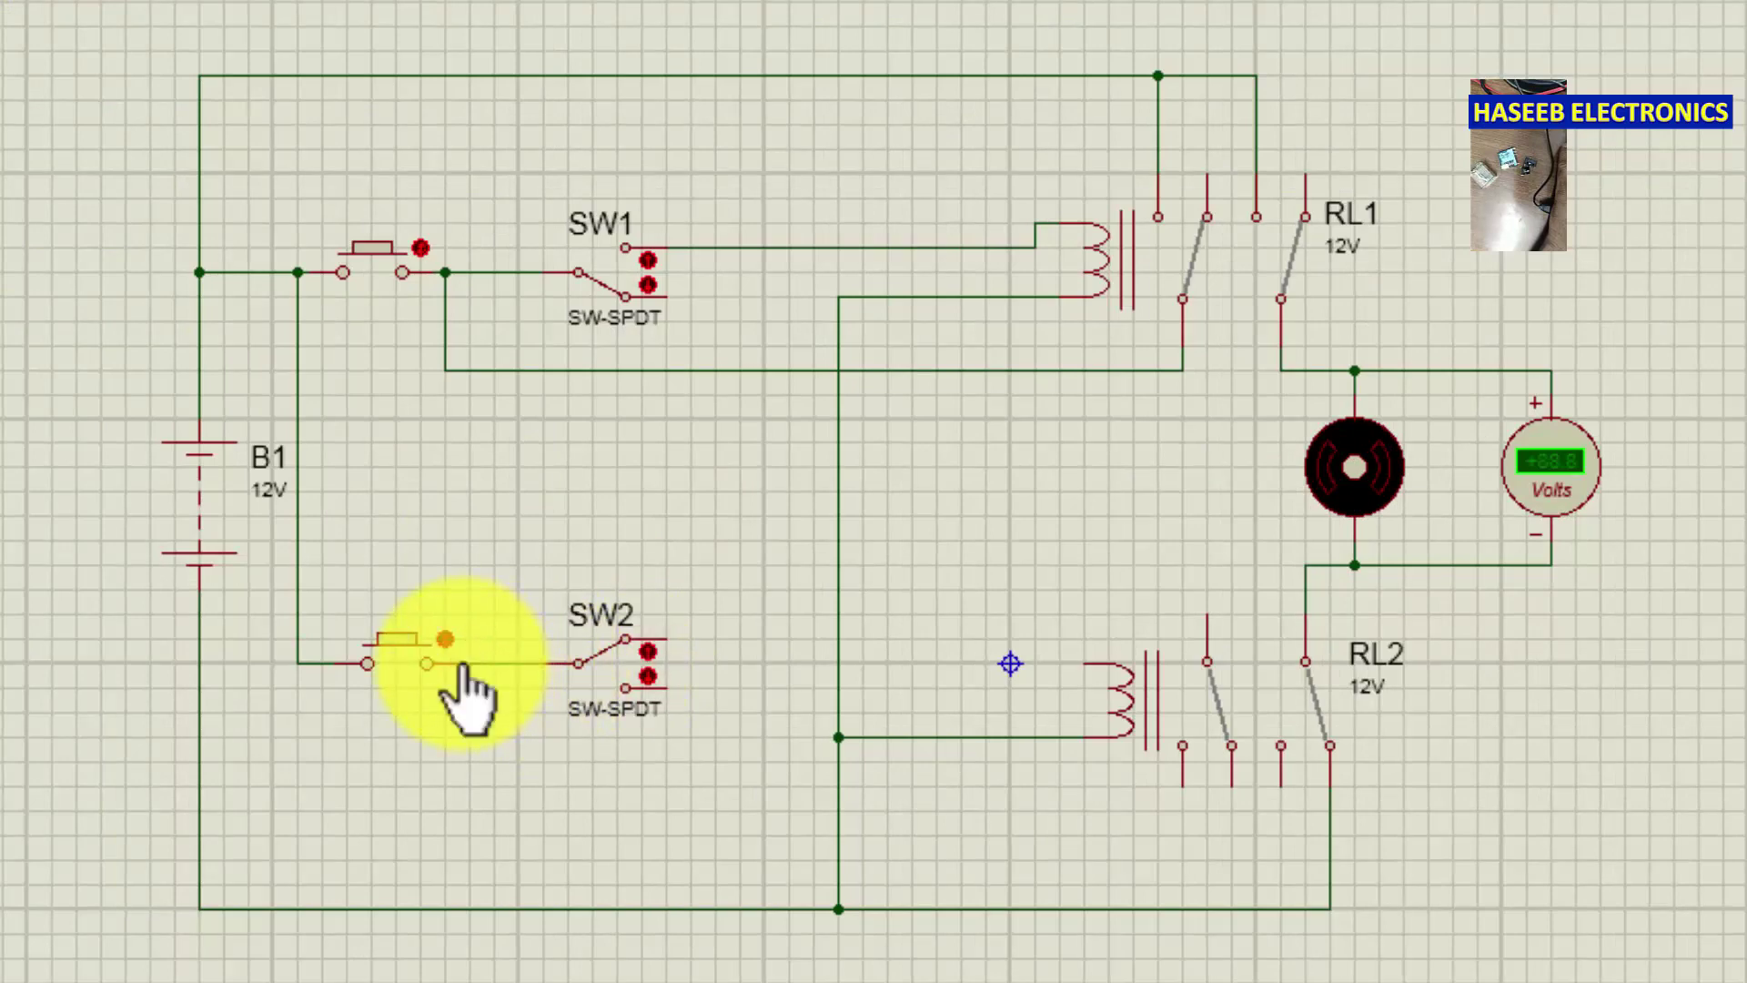
left_click(671, 642)
left_click(1085, 663)
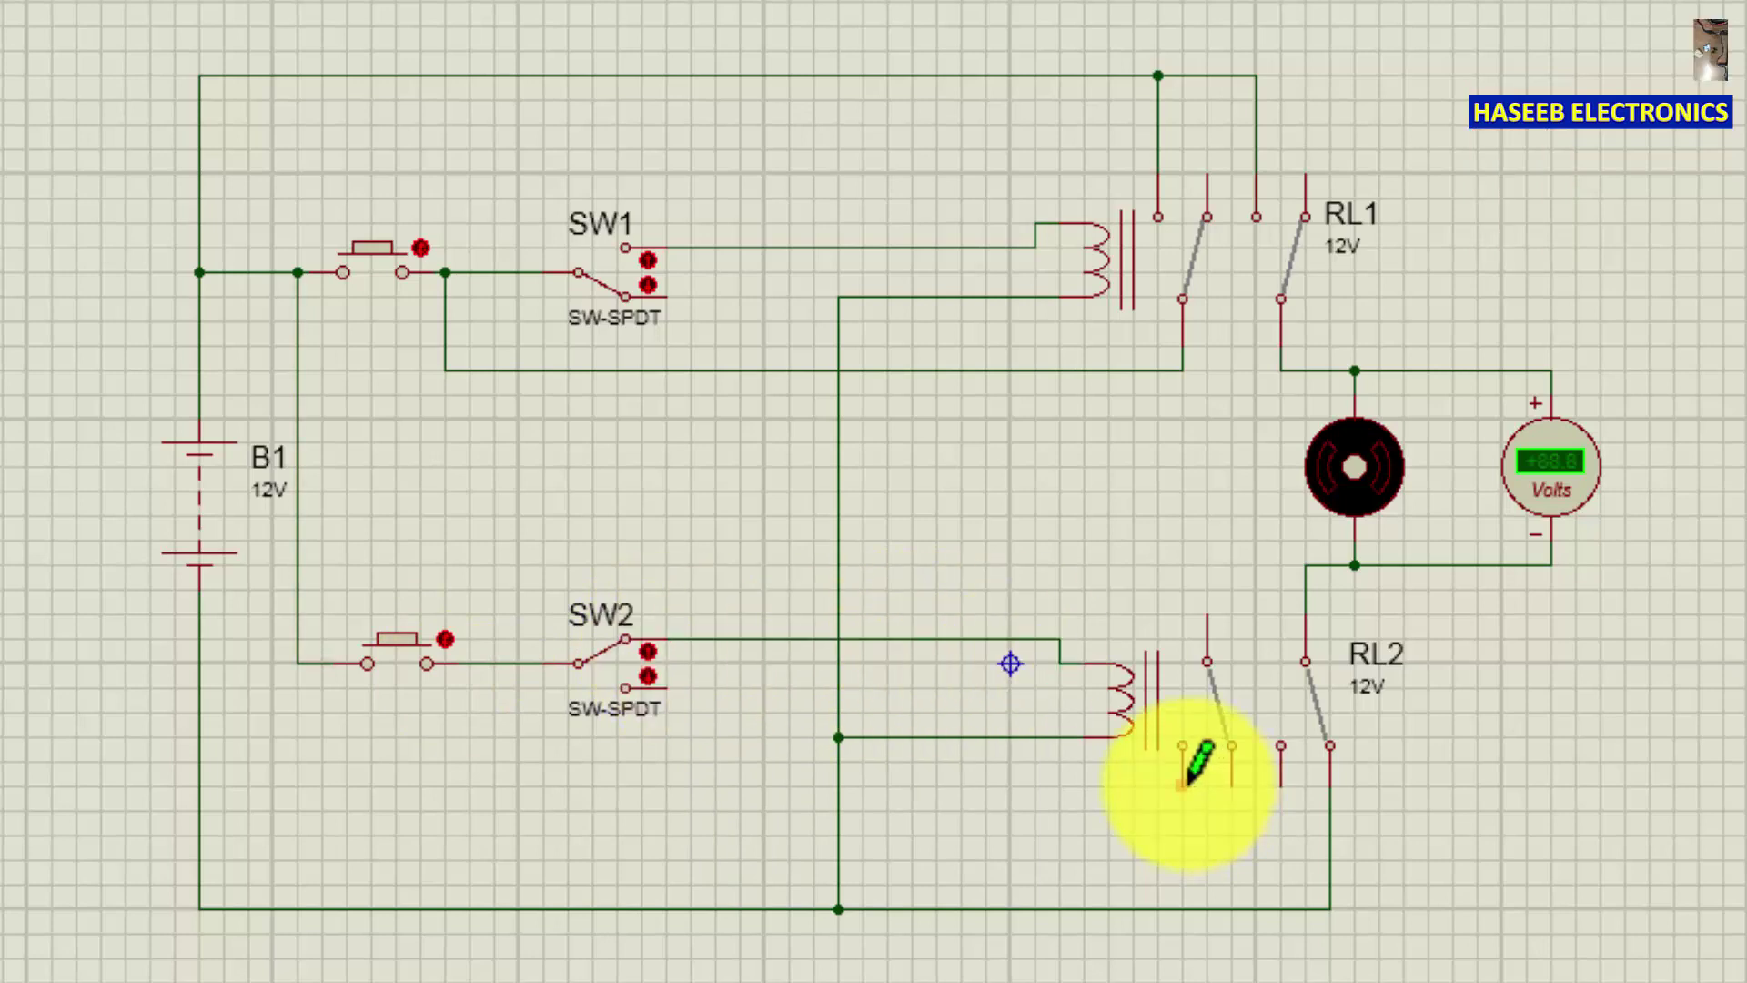
Wire RL2's first-pole NO contact to the second push button's supply side and its common to the button's output
left_click(1183, 782)
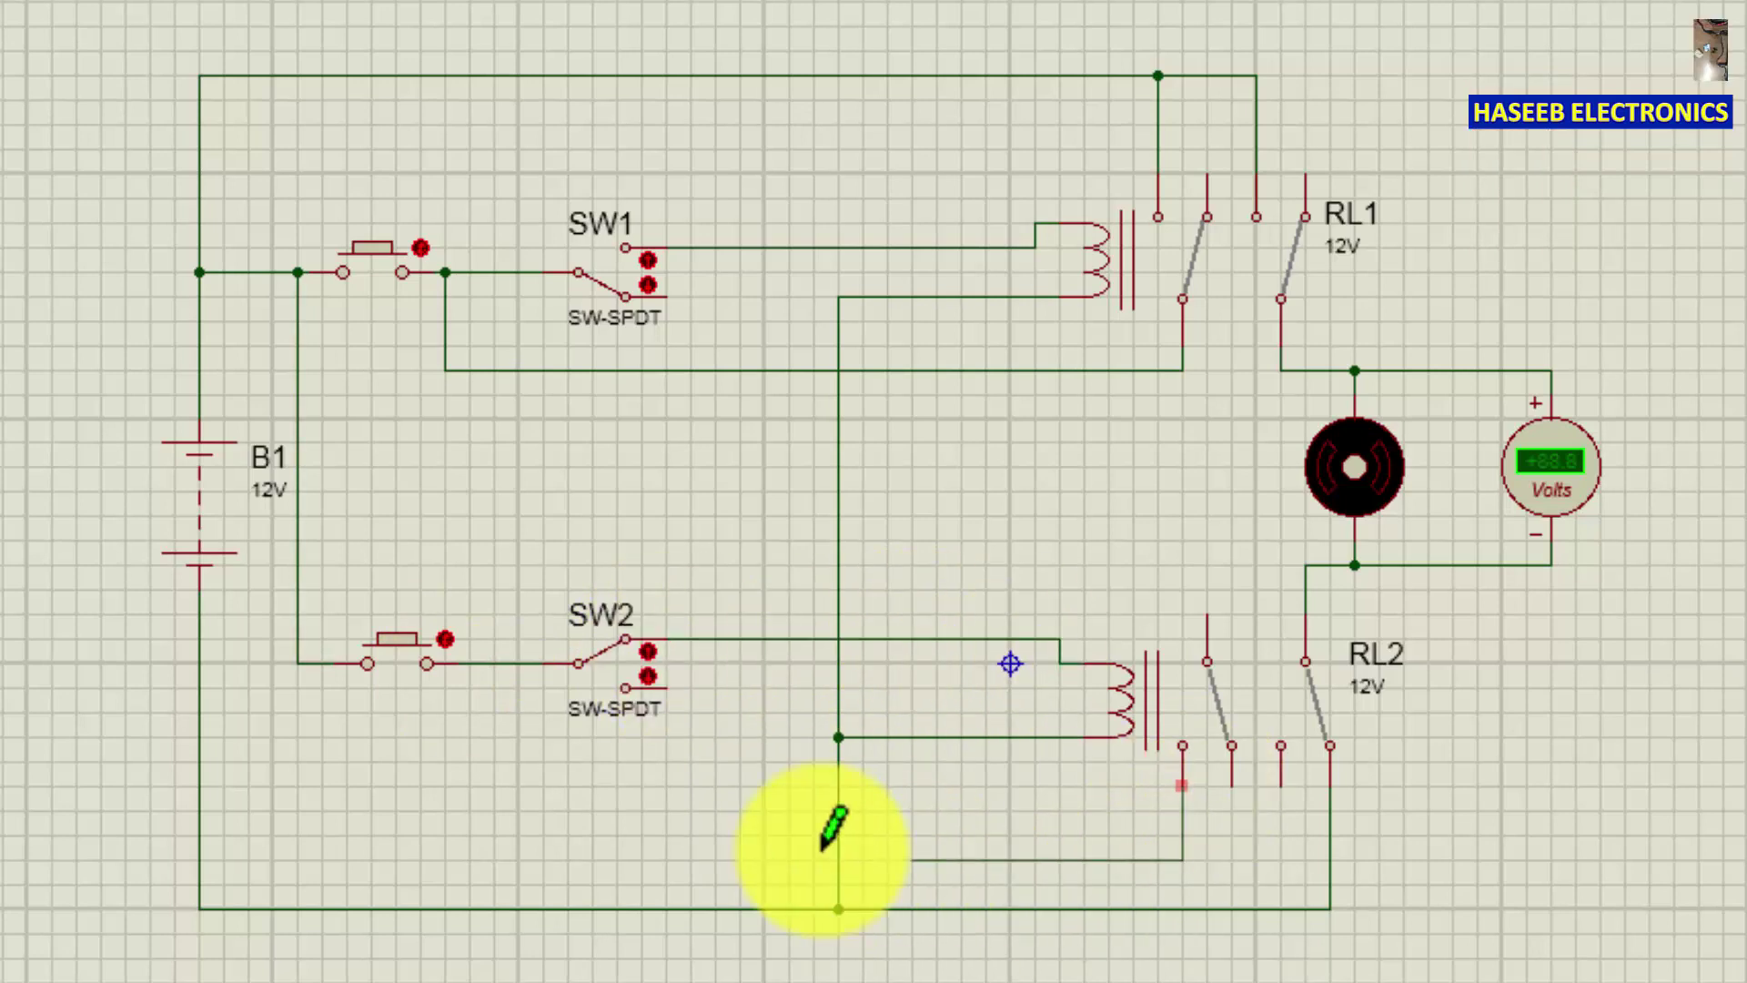
left_click(297, 664)
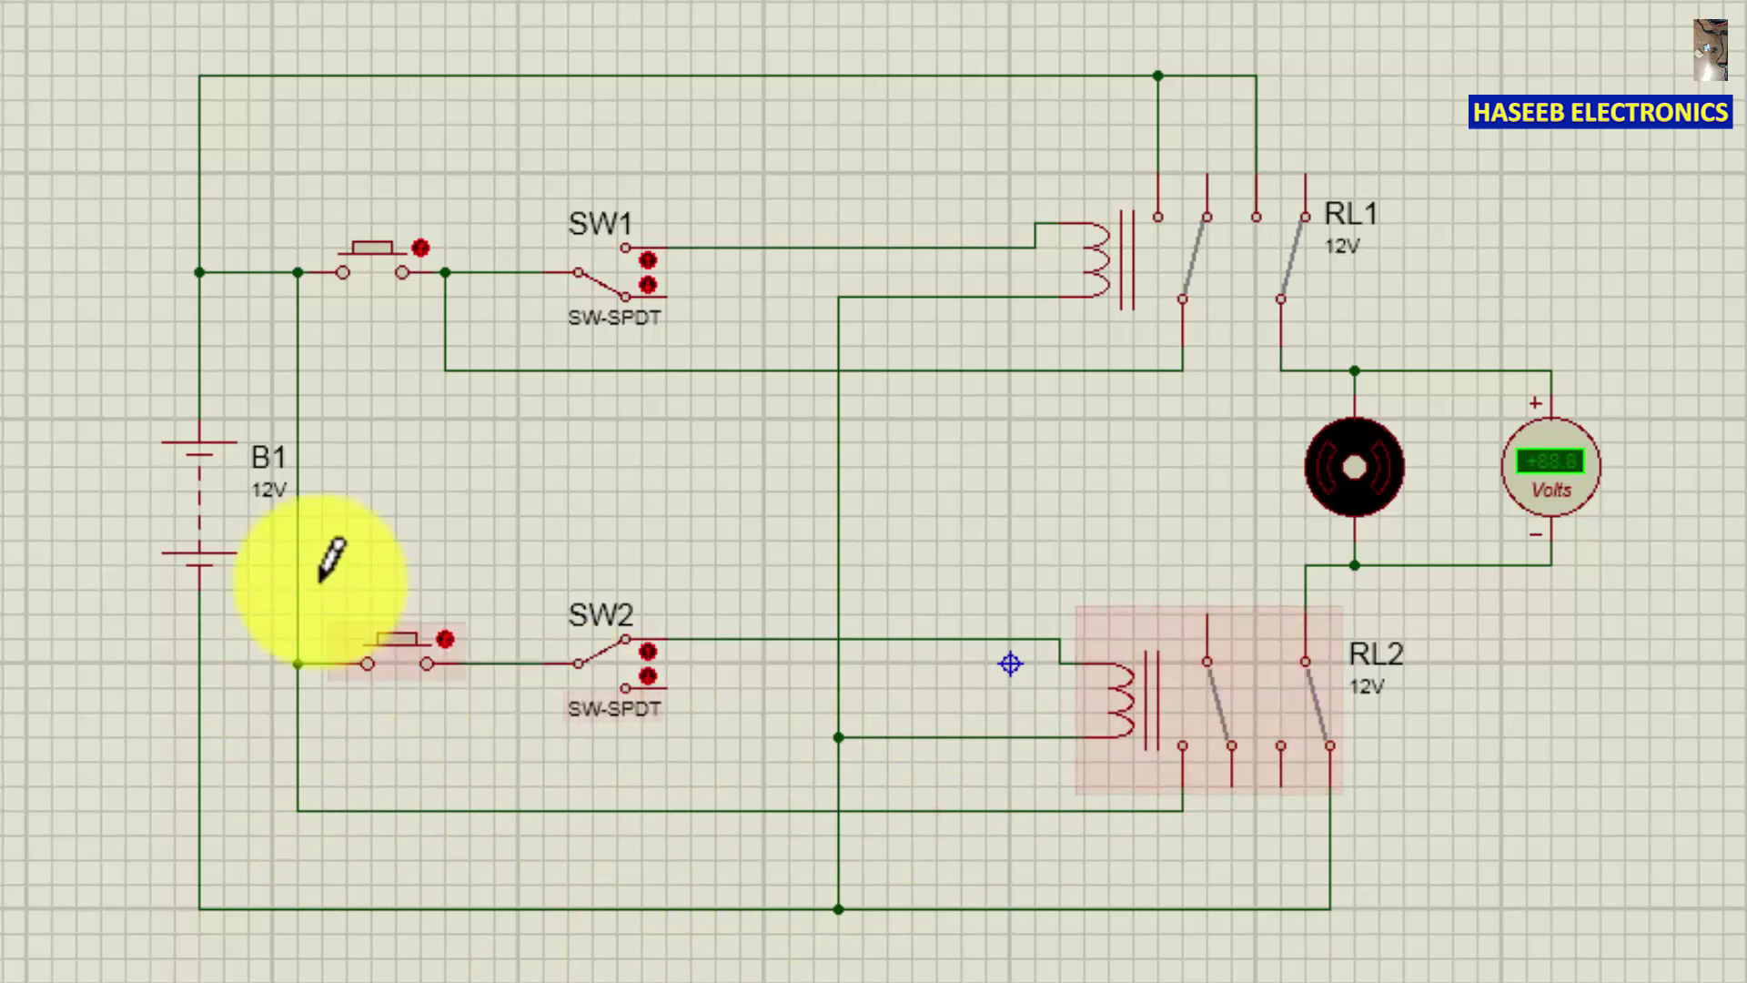
left_click(1207, 661)
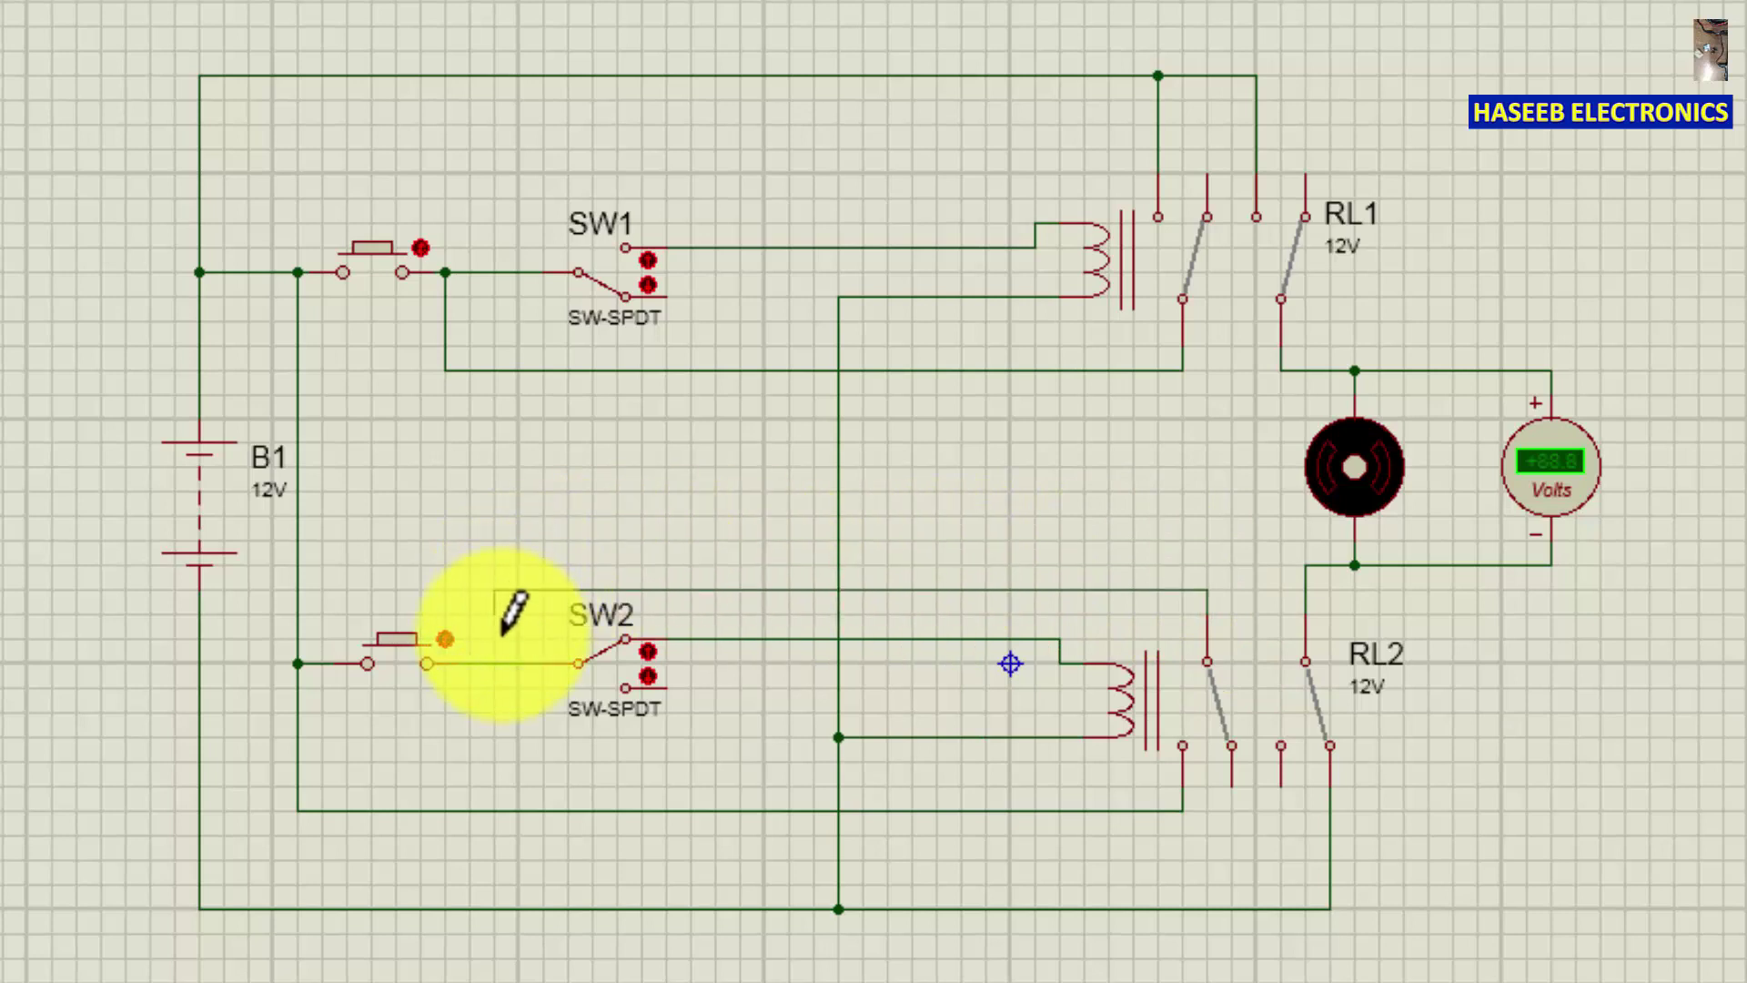
left_click(498, 662)
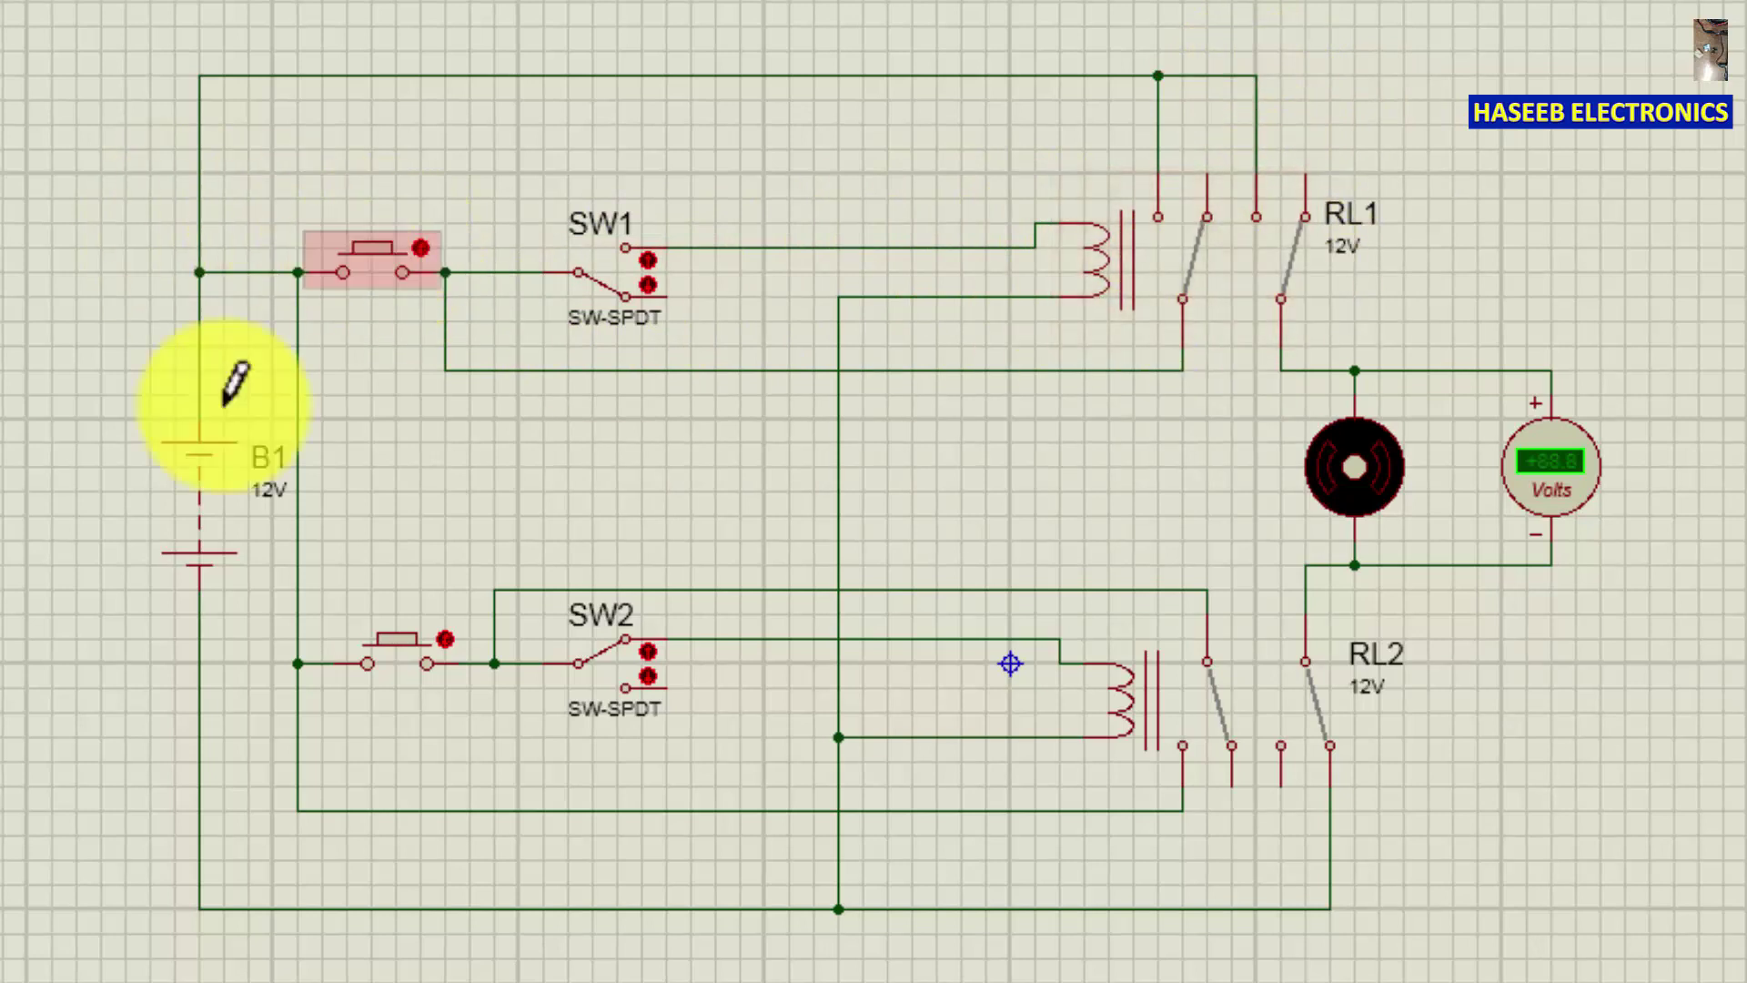
Wire RL1's second-pole NC contact to the negative supply line and RL2's second-pole NO contact to the positive supply line
left_click(387, 264)
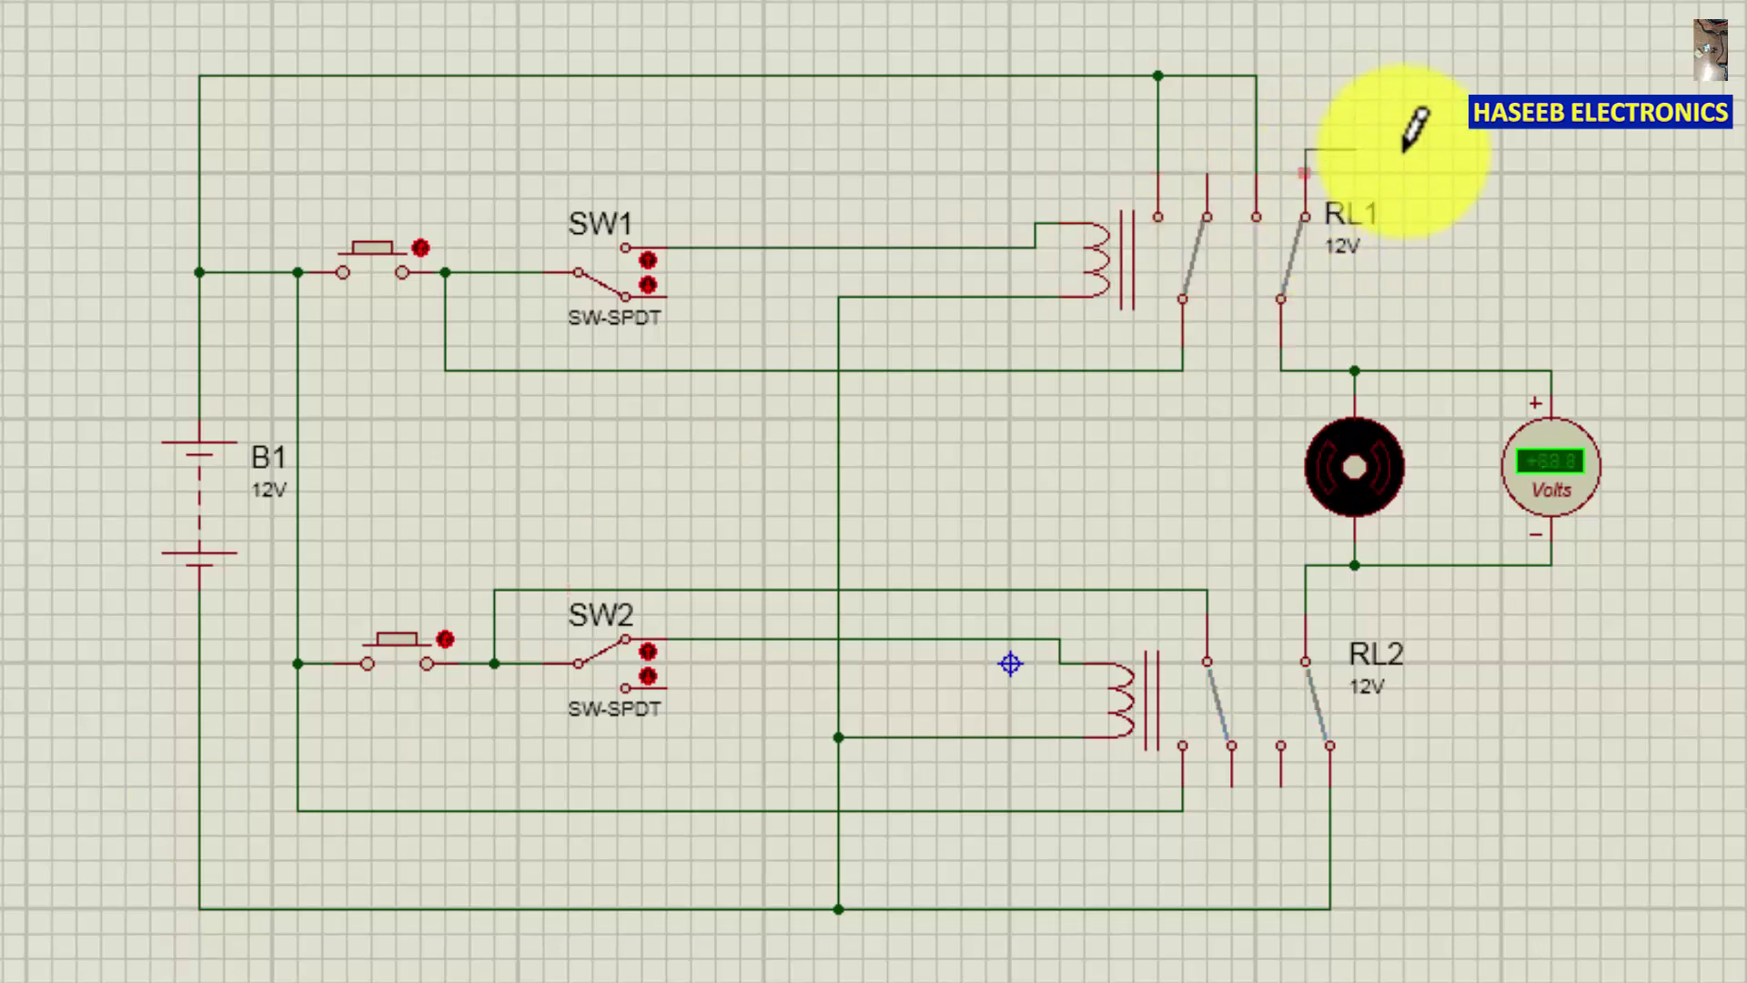
left_click(1331, 908)
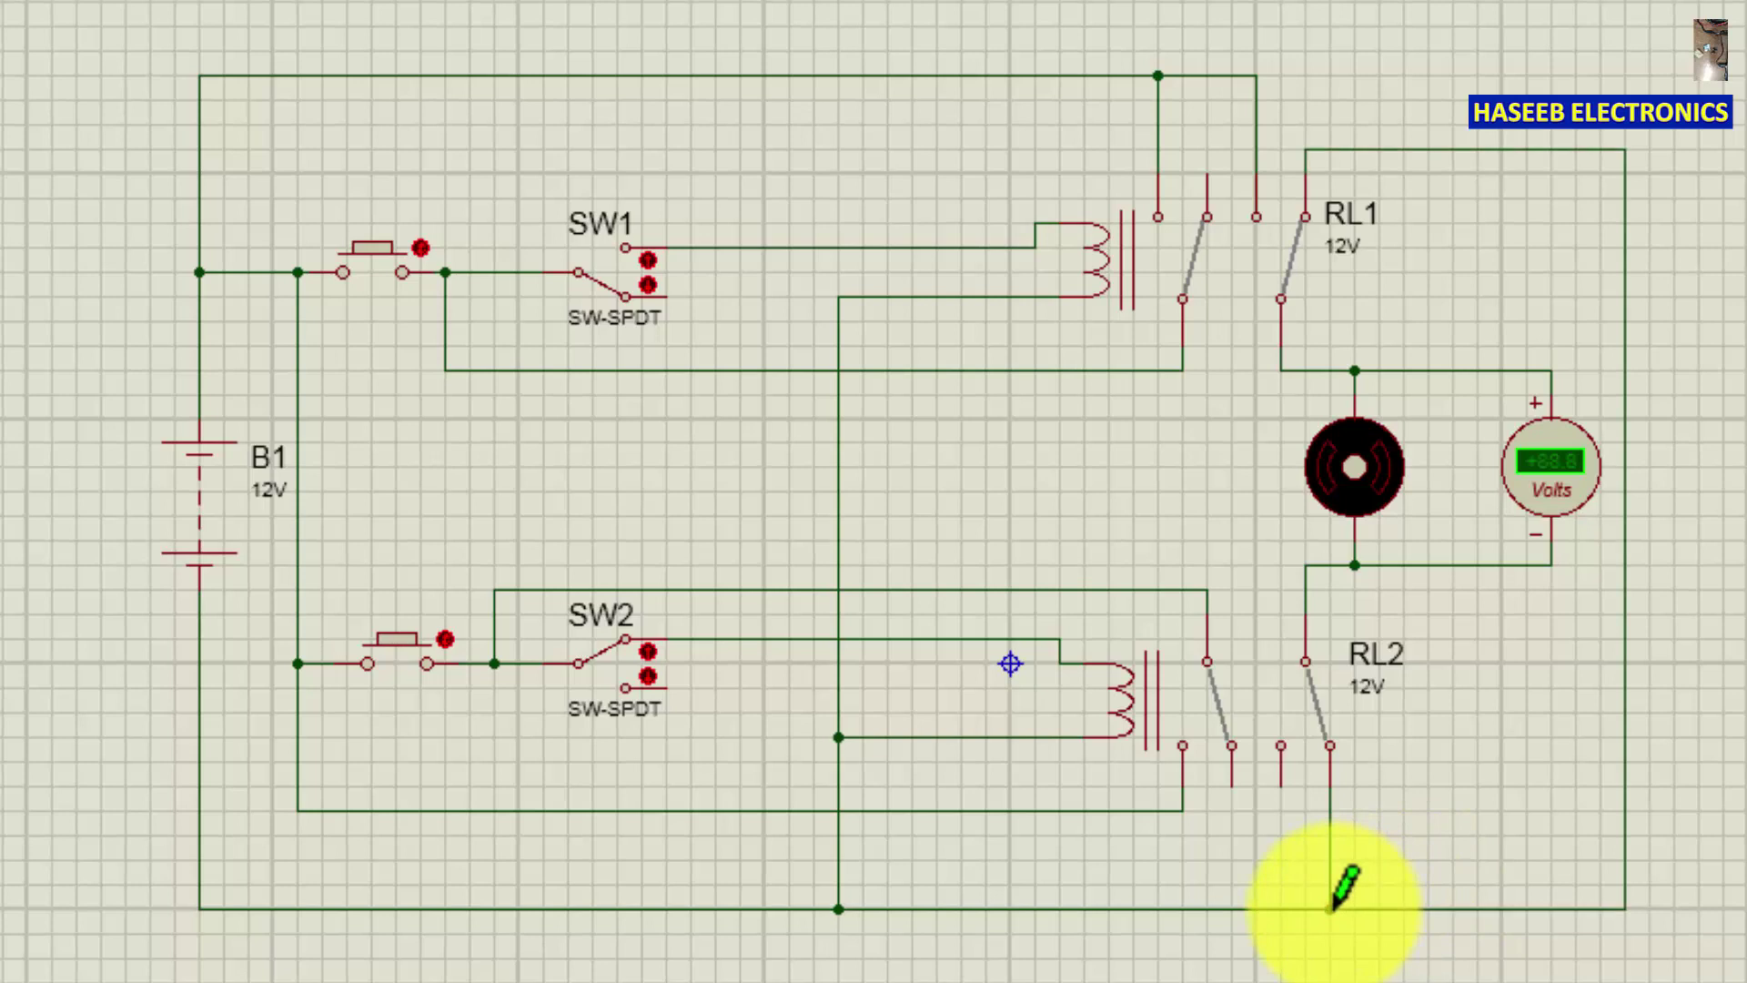
left_click(1280, 786)
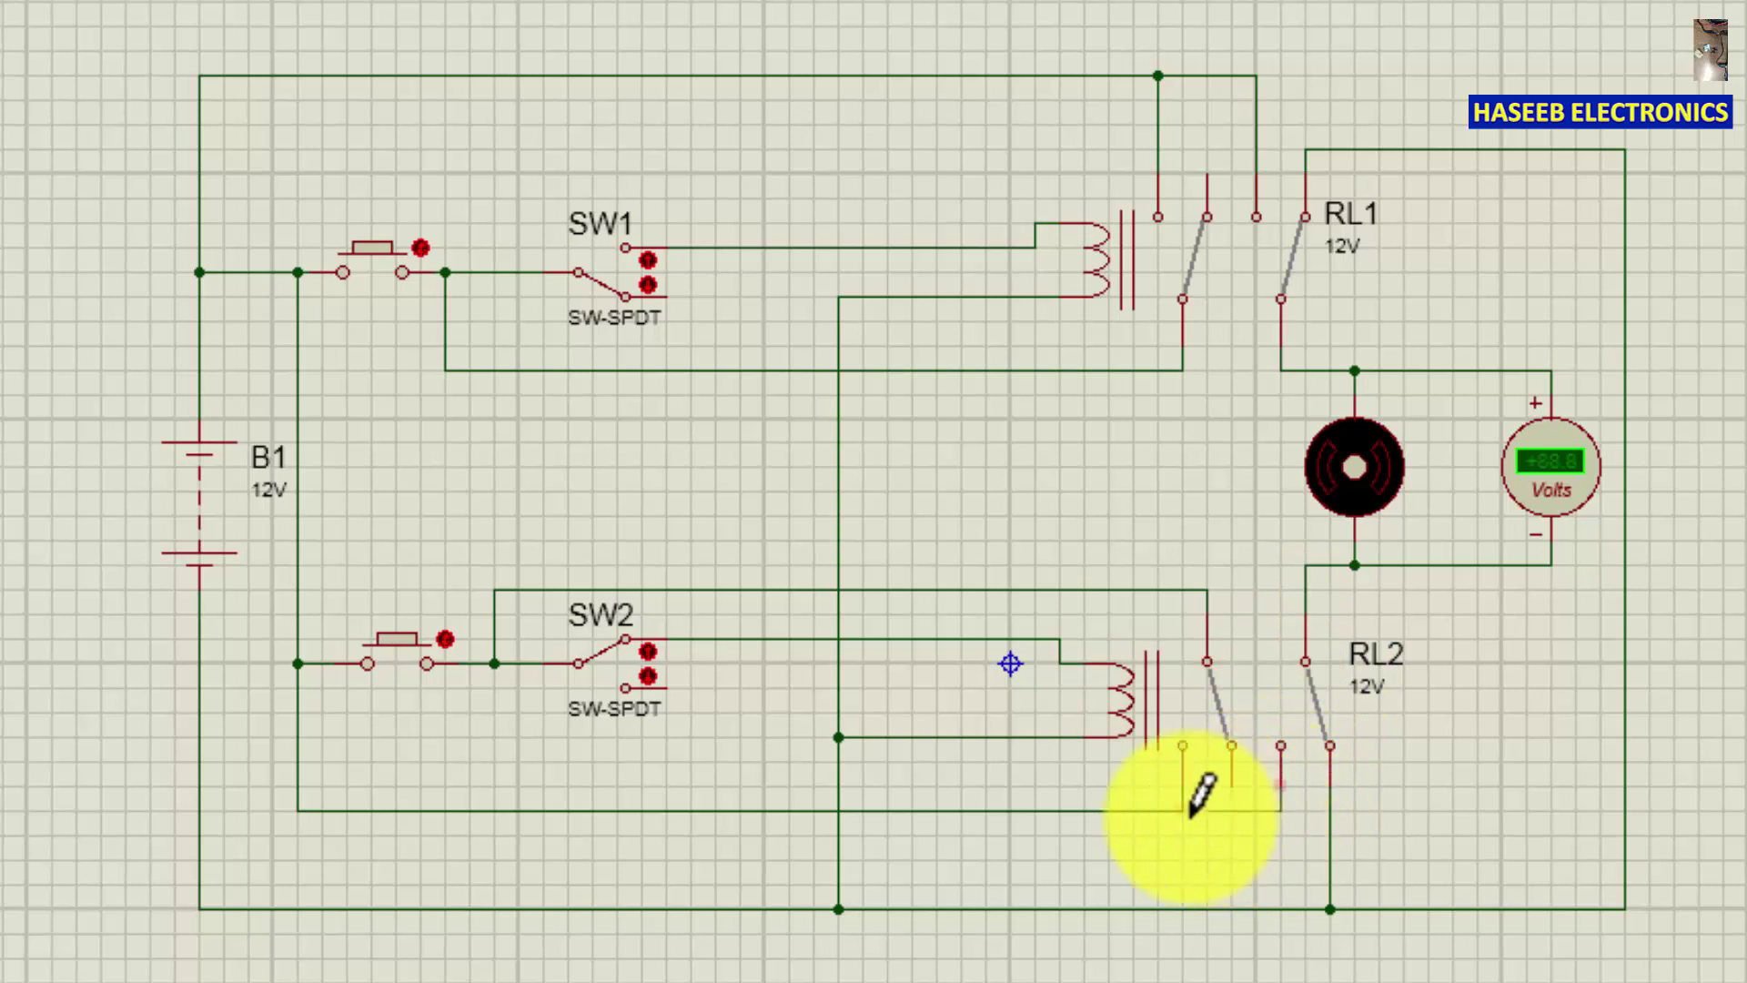
left_click(1185, 811)
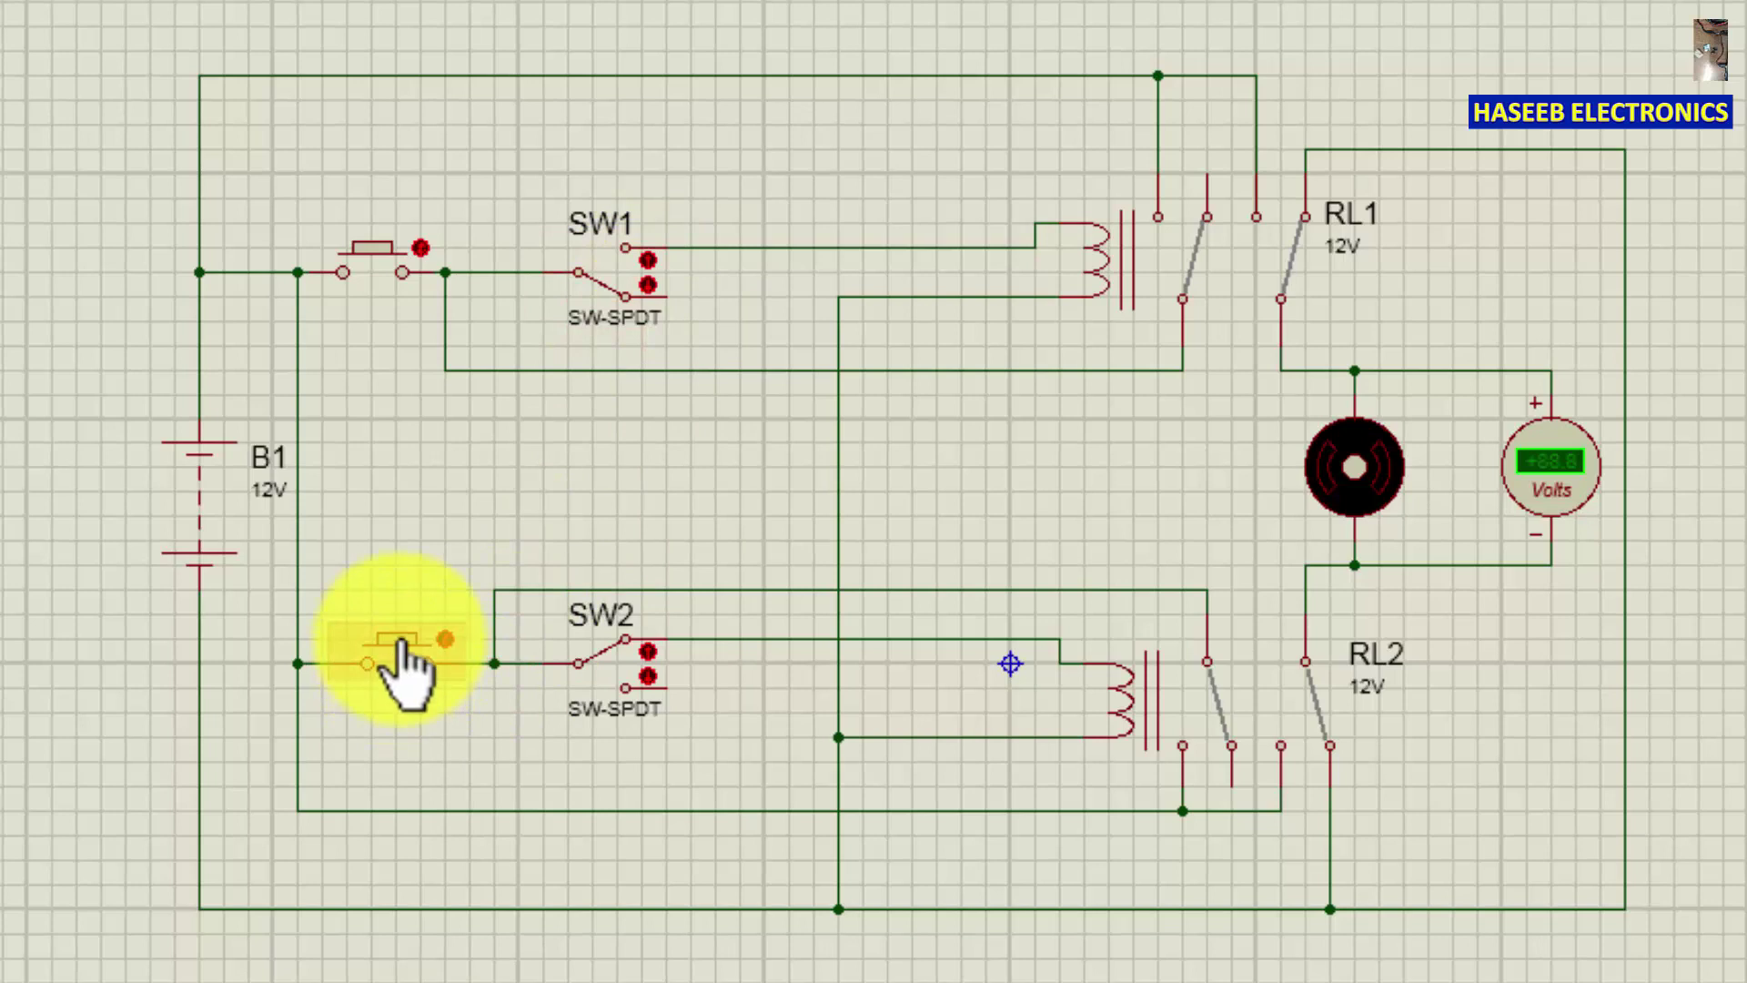
Run the simulation, energise RL2 with the lower push button, and release it by switching SW2 over
key("F12")
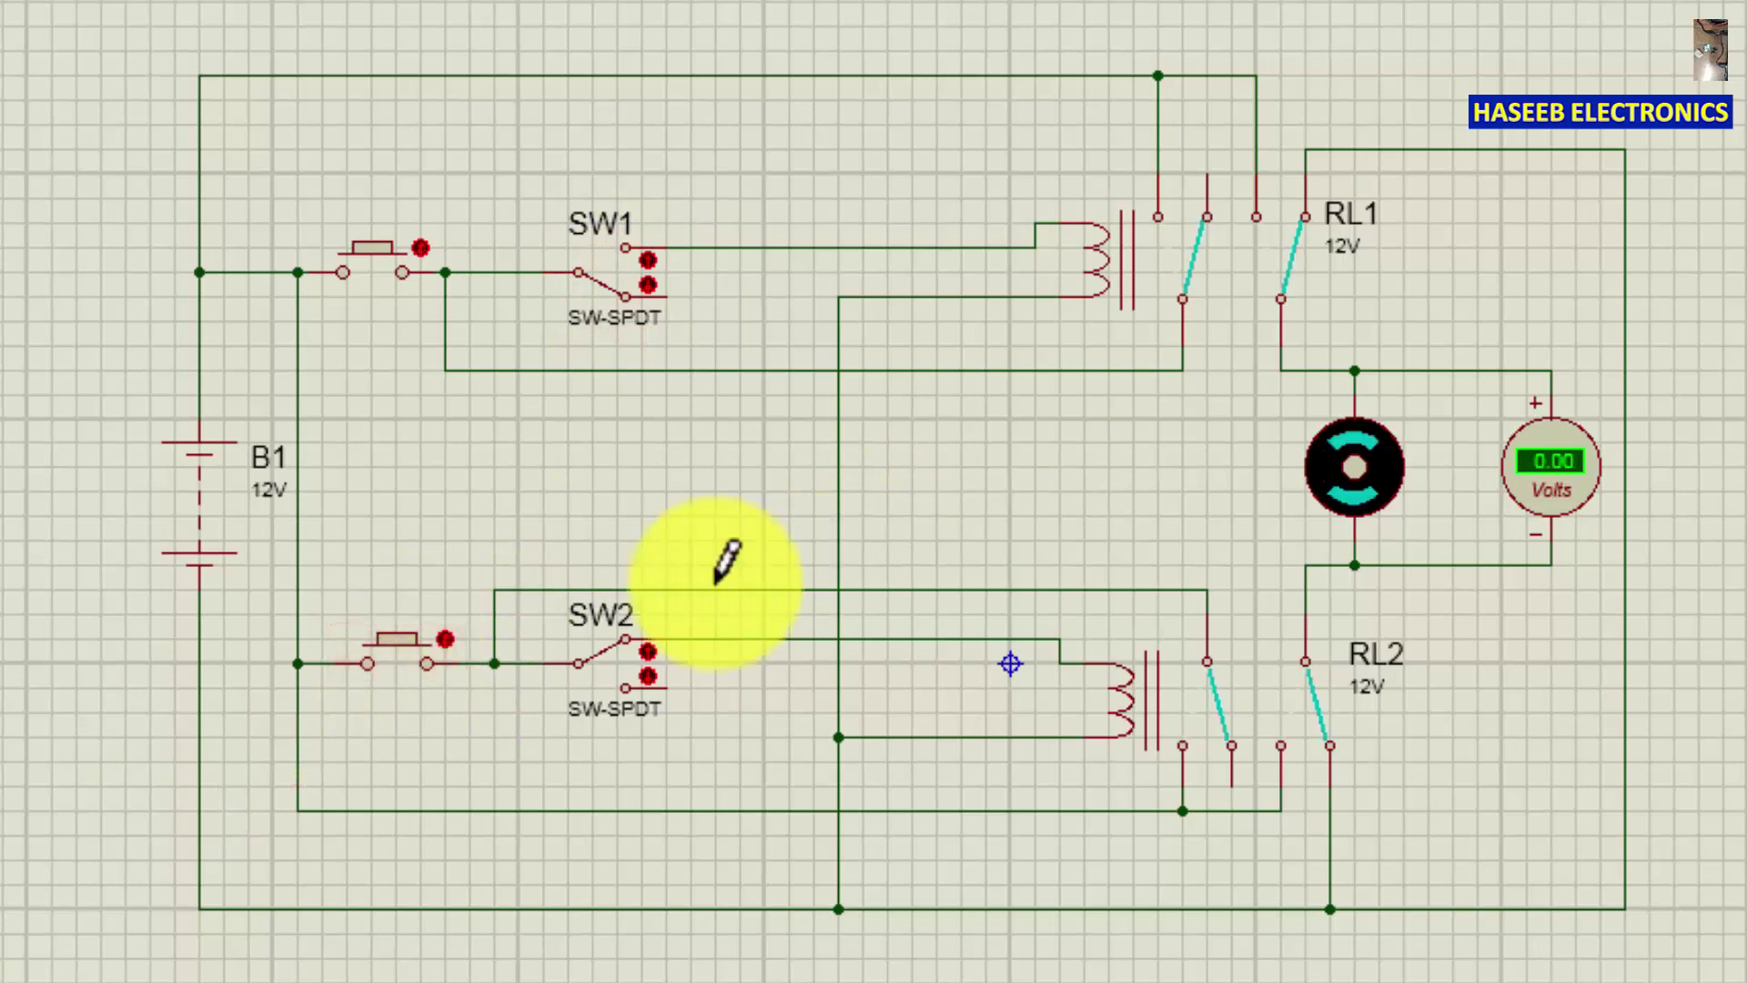
left_click(406, 642)
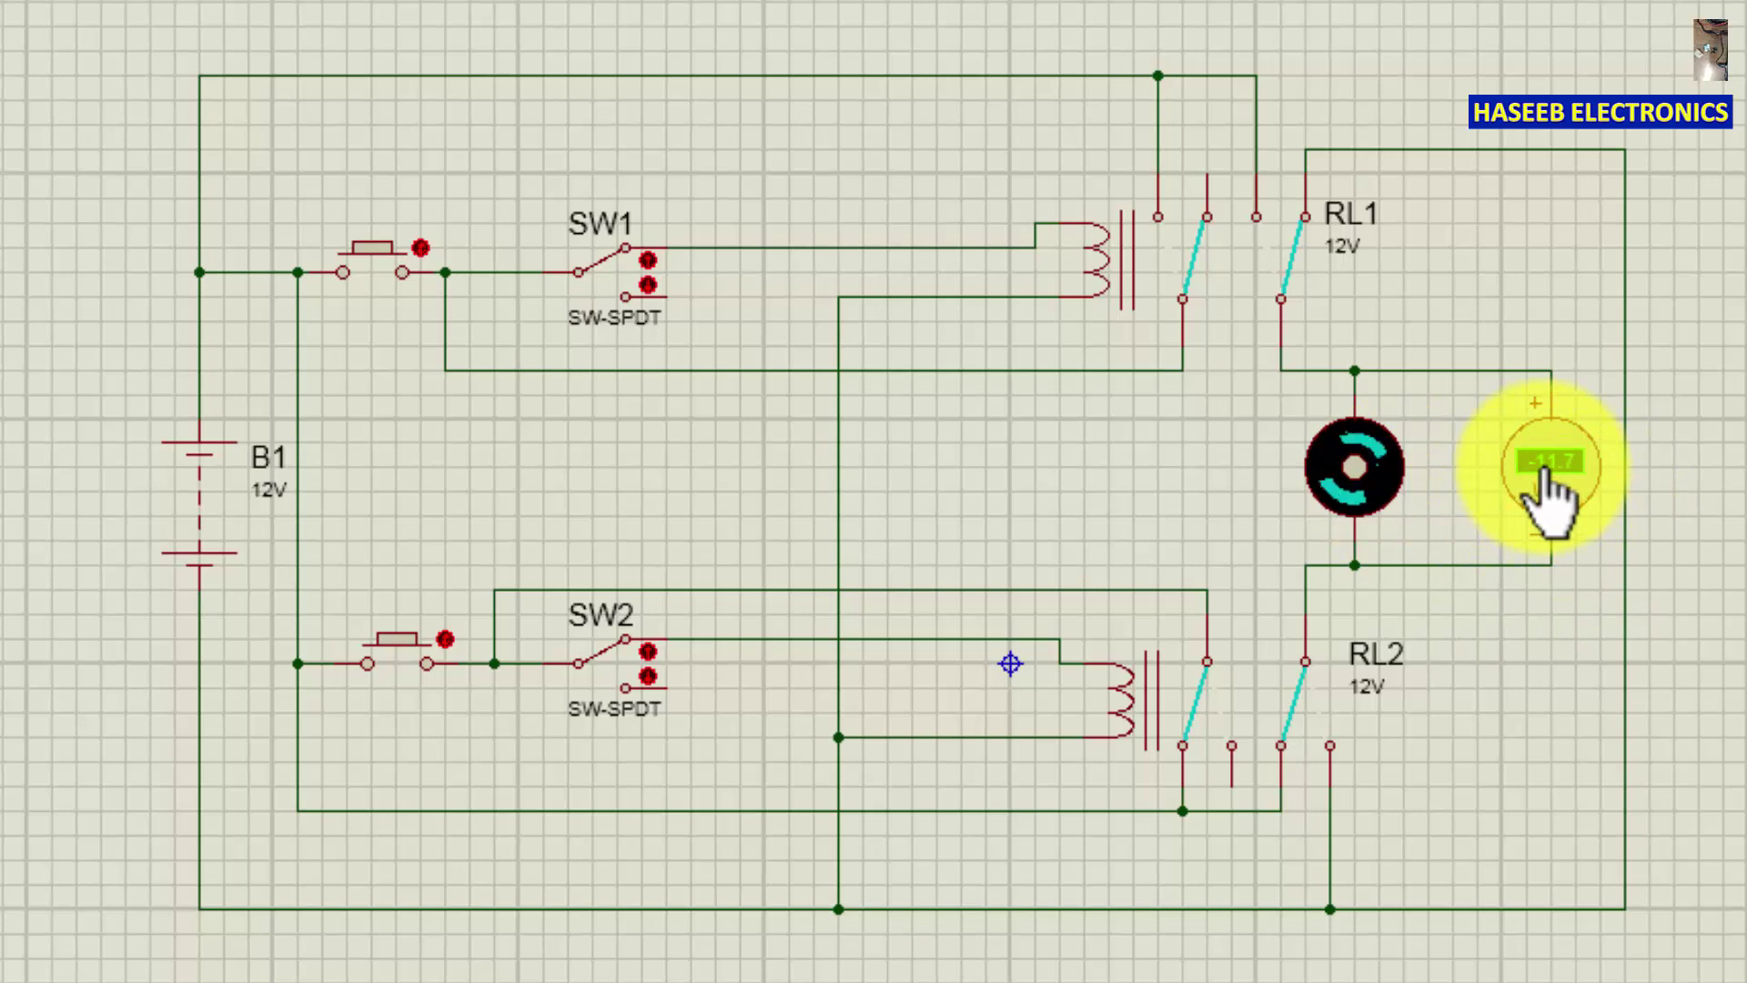
left_click(653, 679)
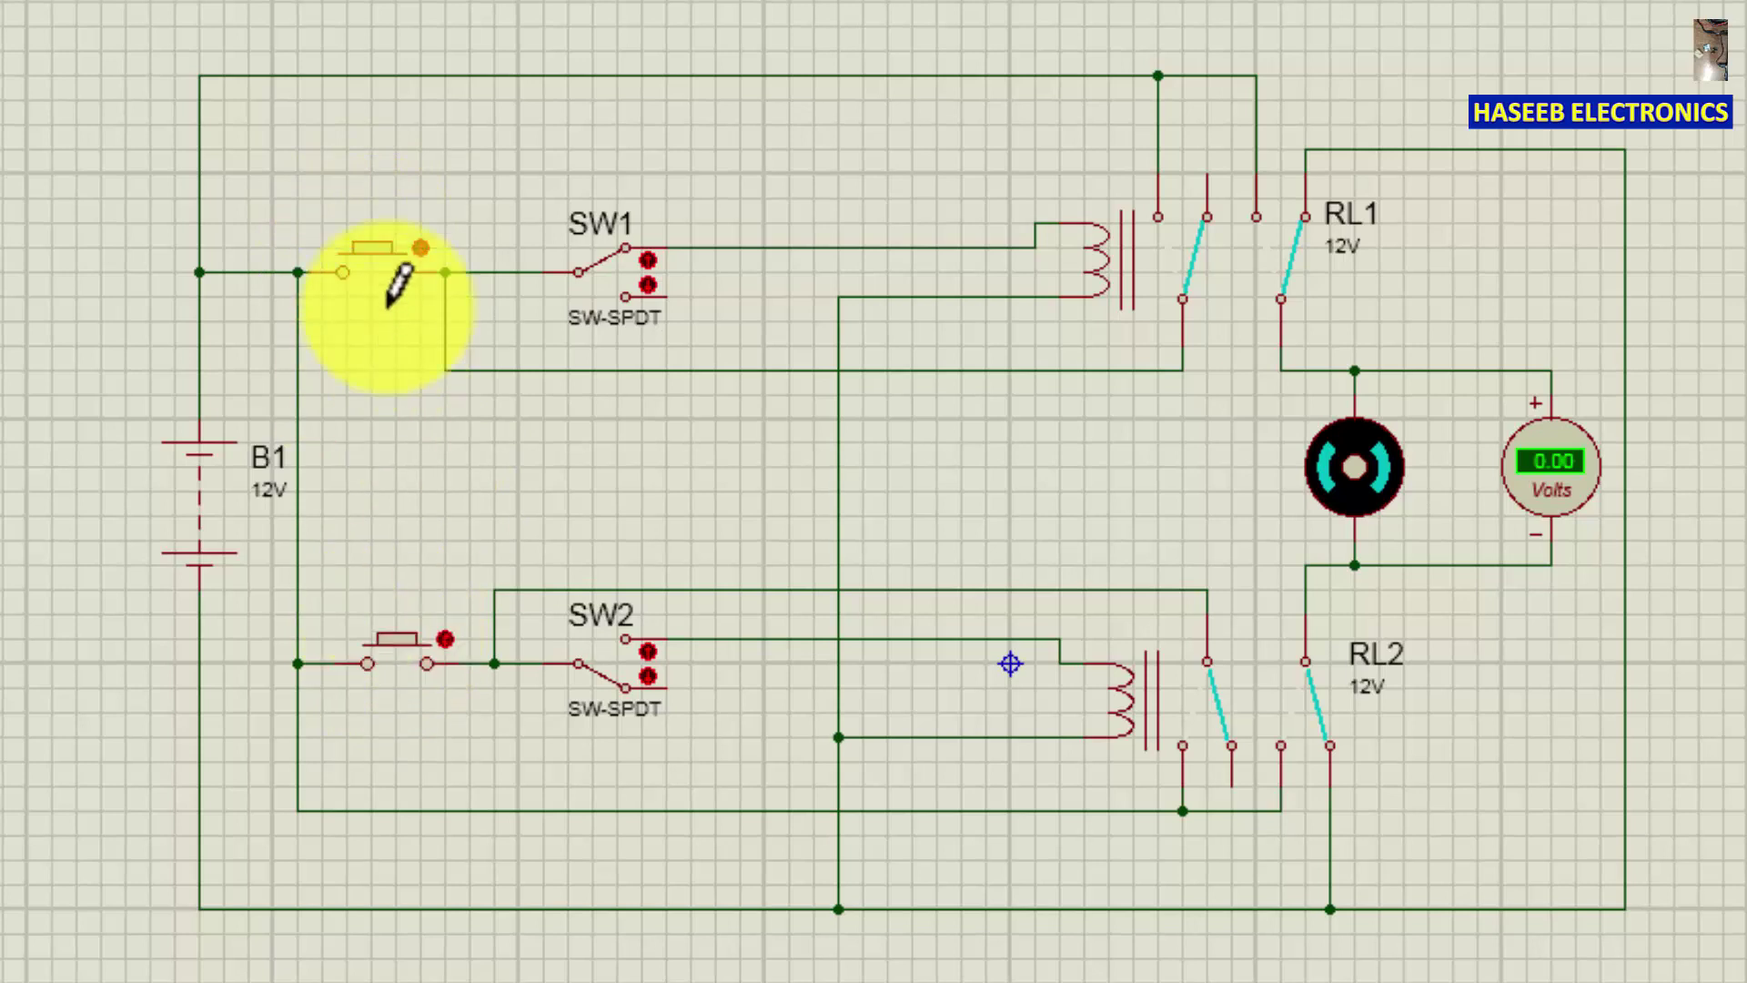
Energise RL1 with the upper push button, release it with SW1, and retest RL2 with SW2 reset before stopping the simulation
left_click(382, 250)
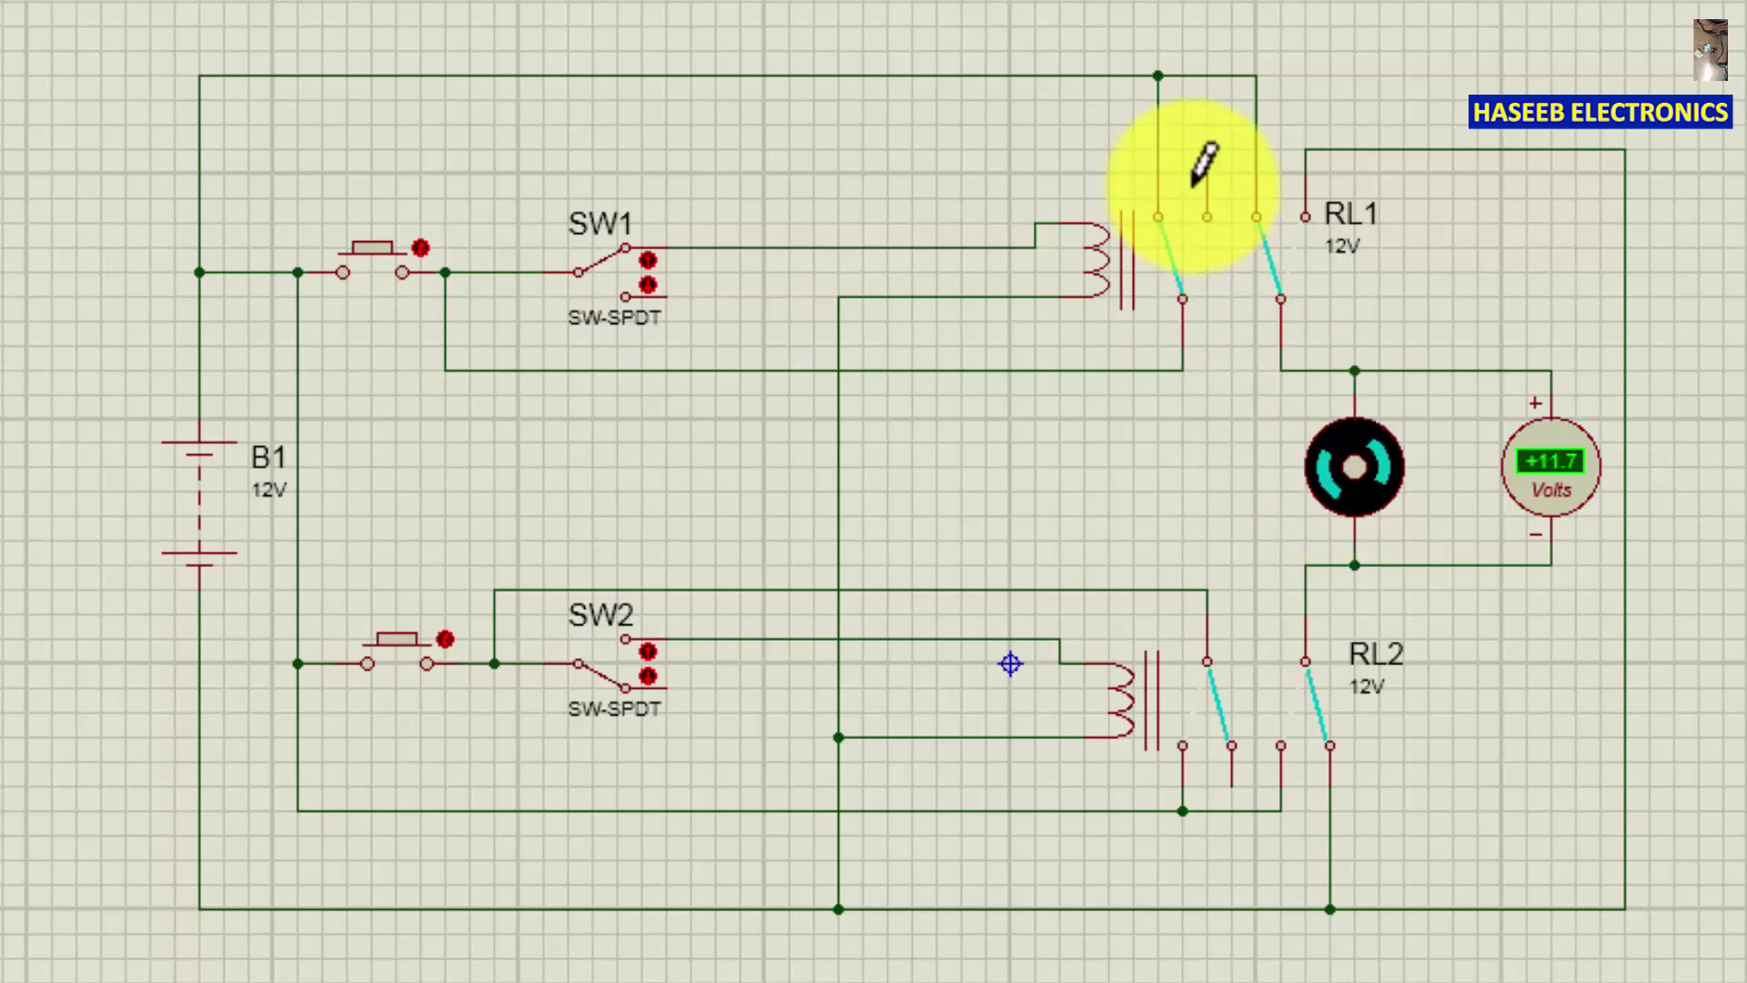
left_click(653, 650)
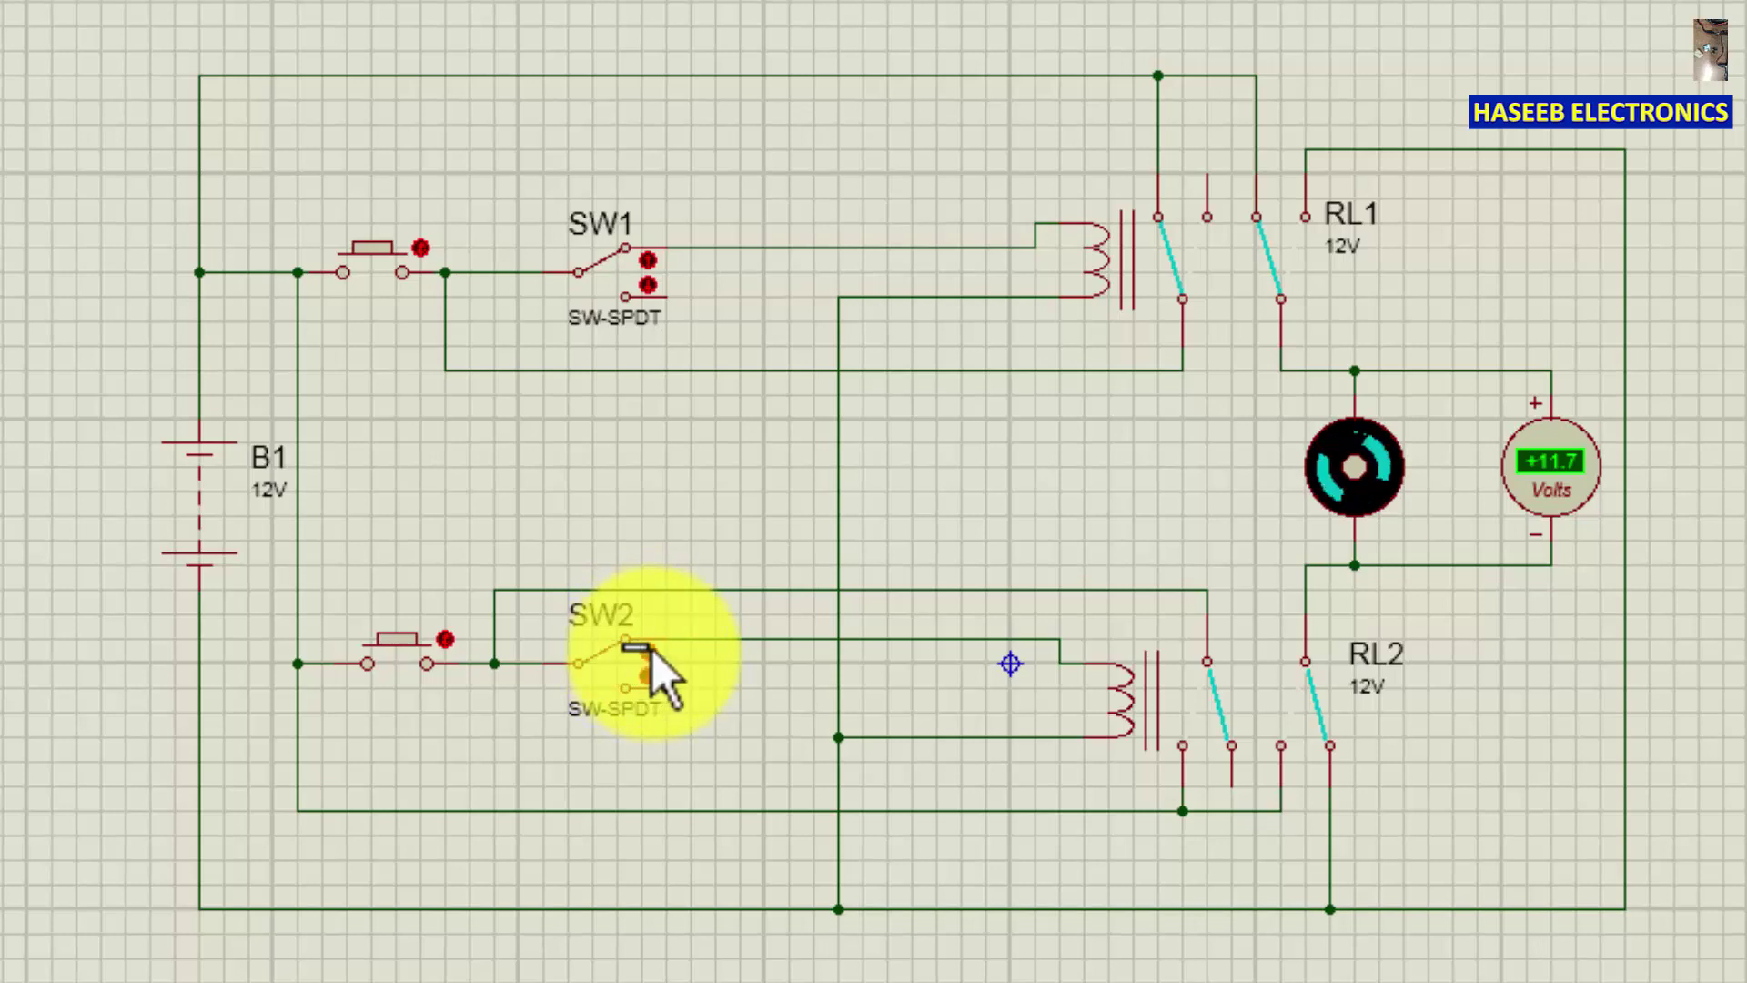
left_click(647, 269)
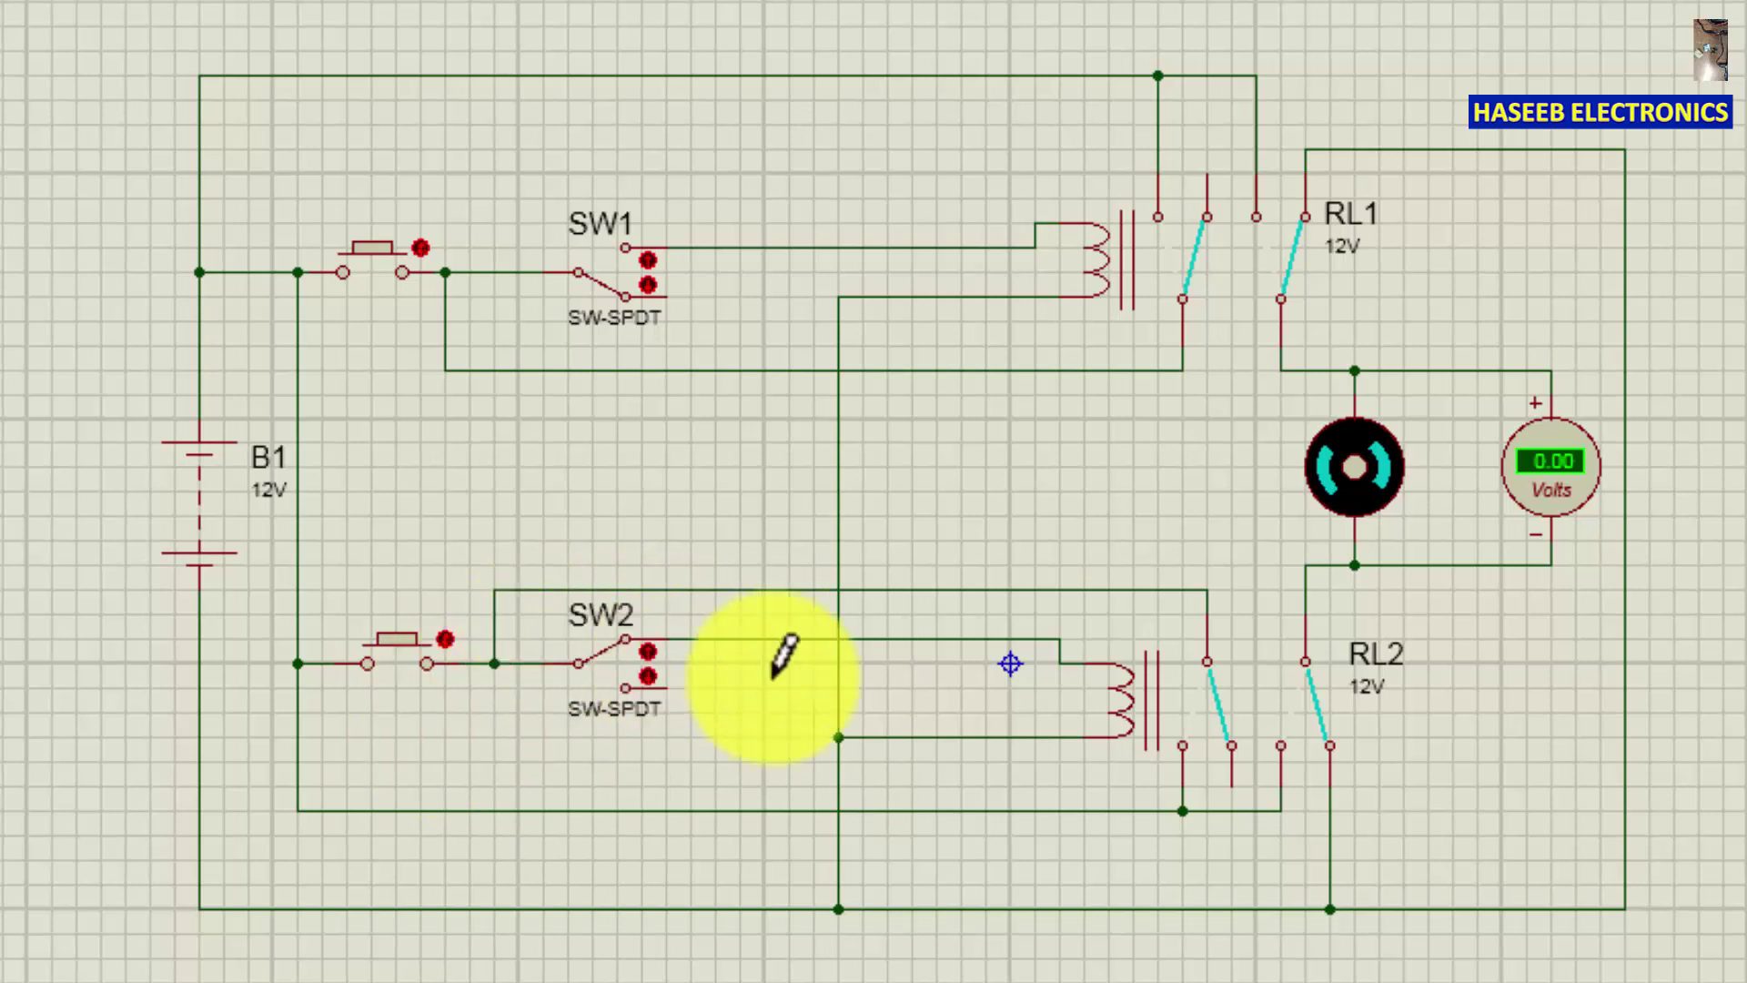
left_click(399, 650)
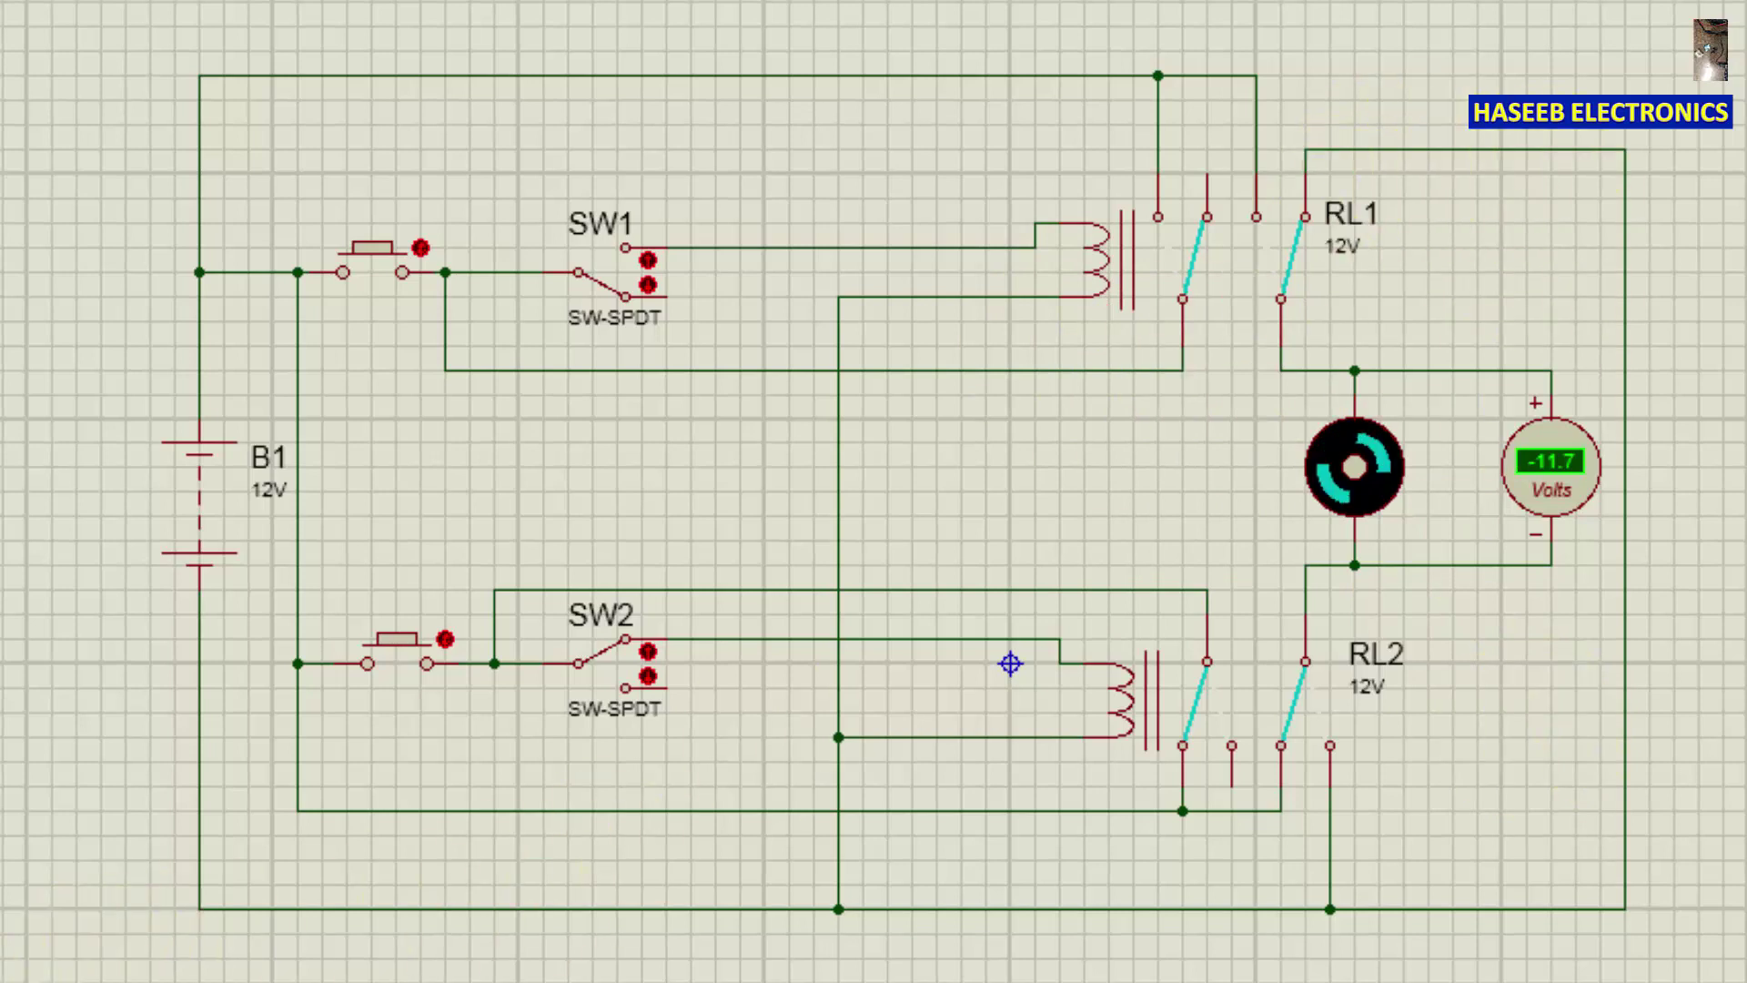
key("shift+Pause")
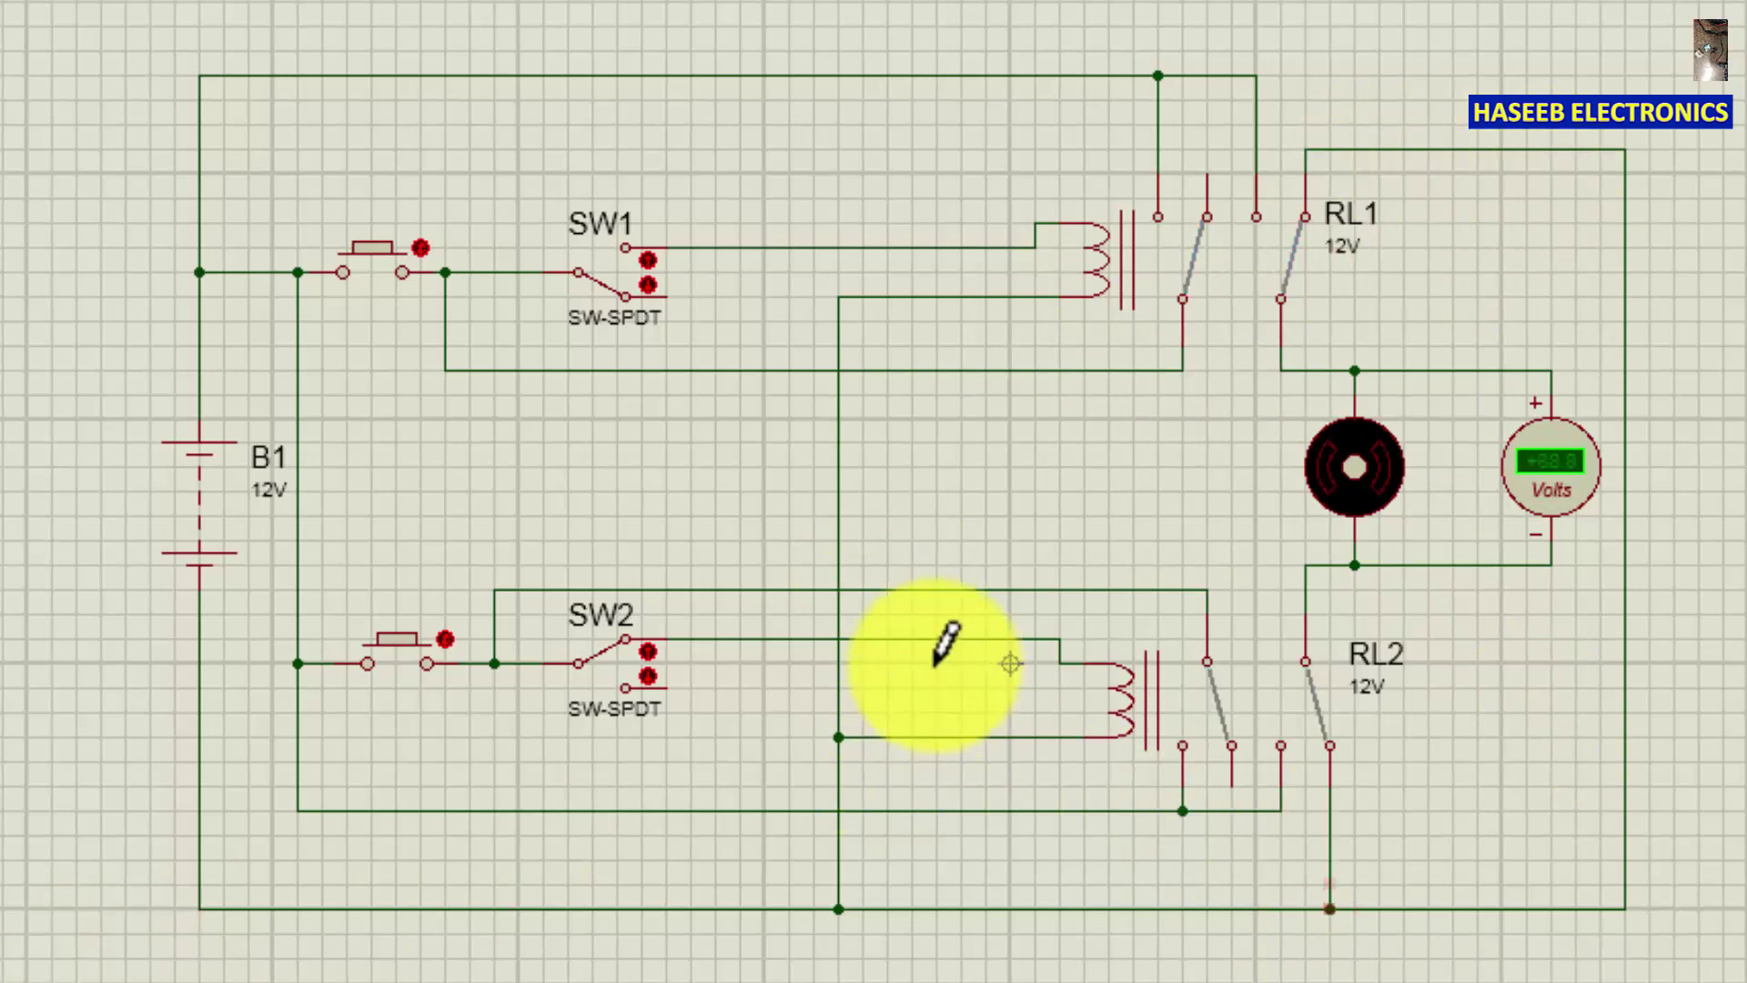